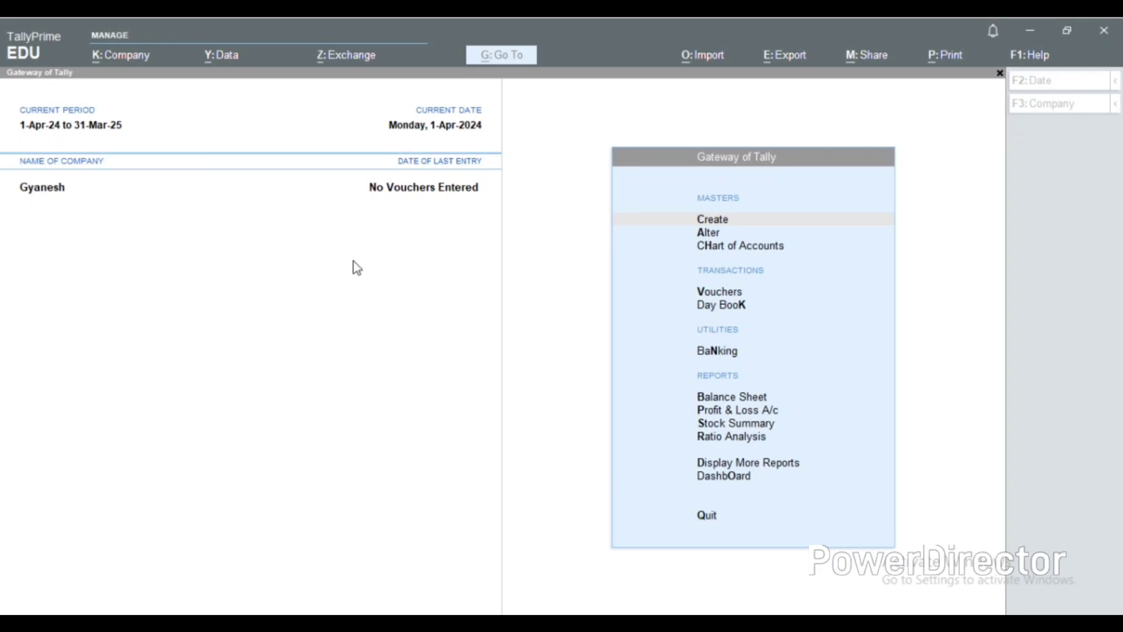
Step: Create a company named Tata Electronics with the default address details, and accept its default company features
click(480, 266)
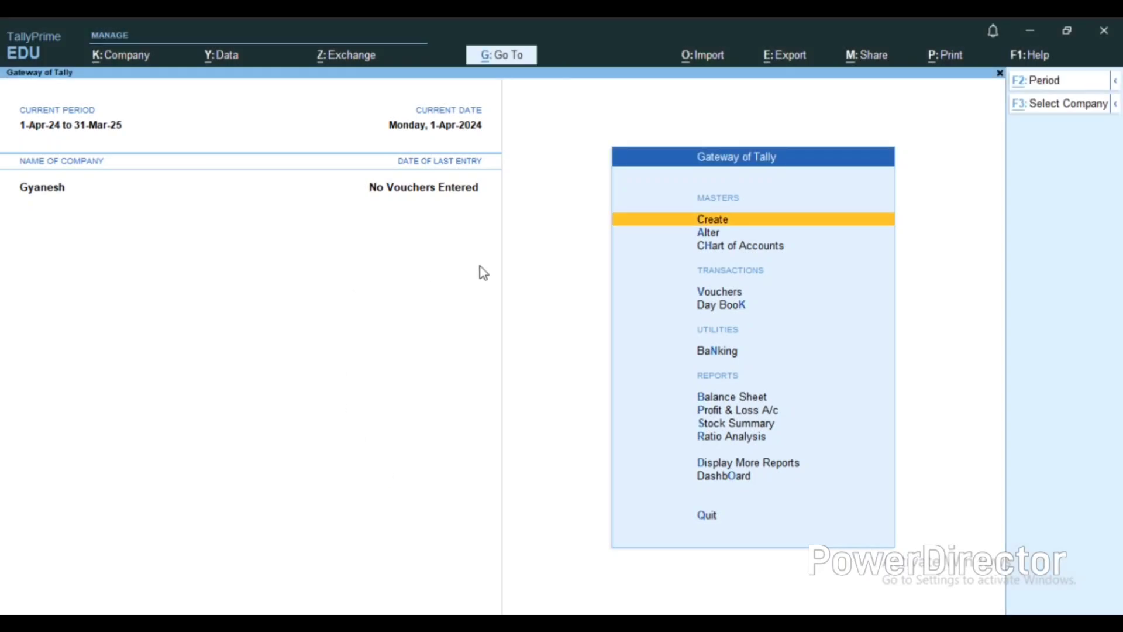
key(alt+k)
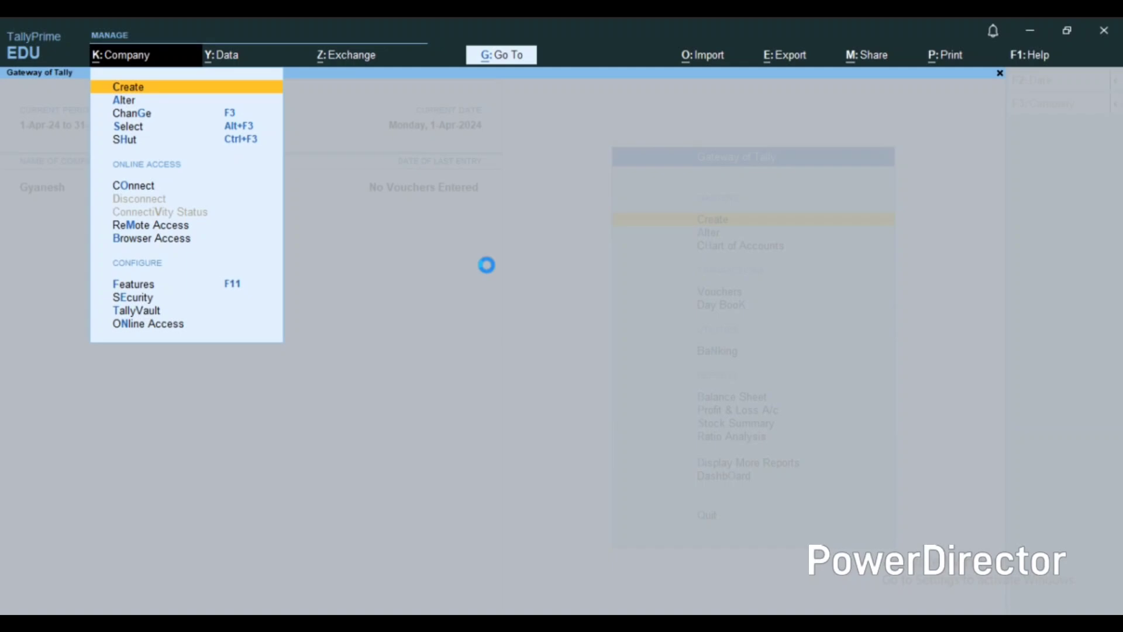
key(Return)
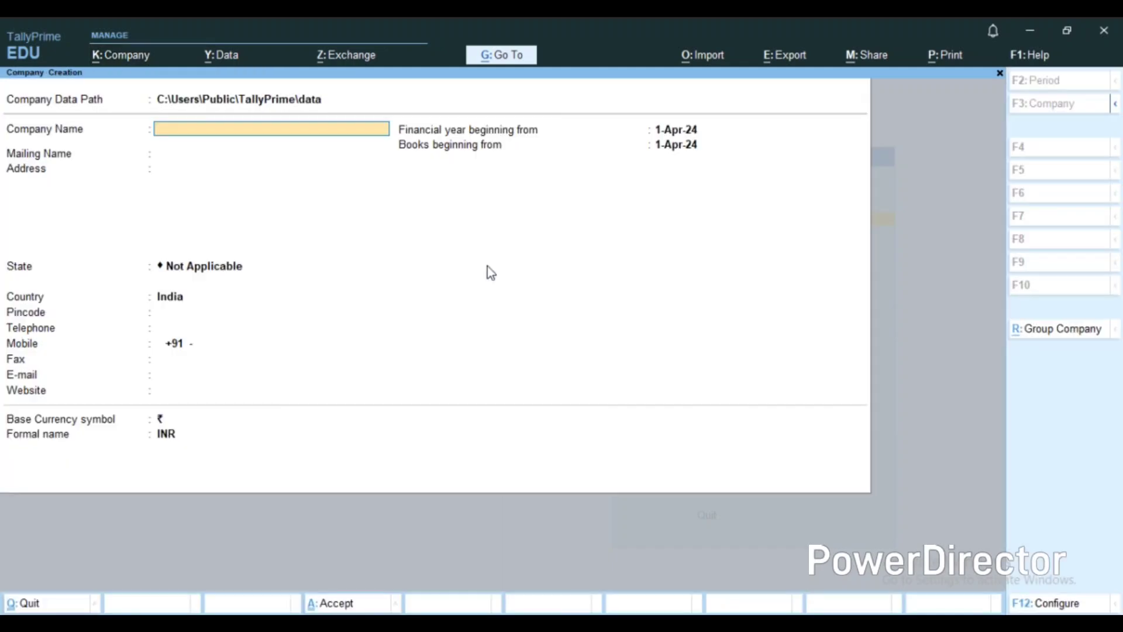
text(Tata Electronics)
key(Return)
key(Return)
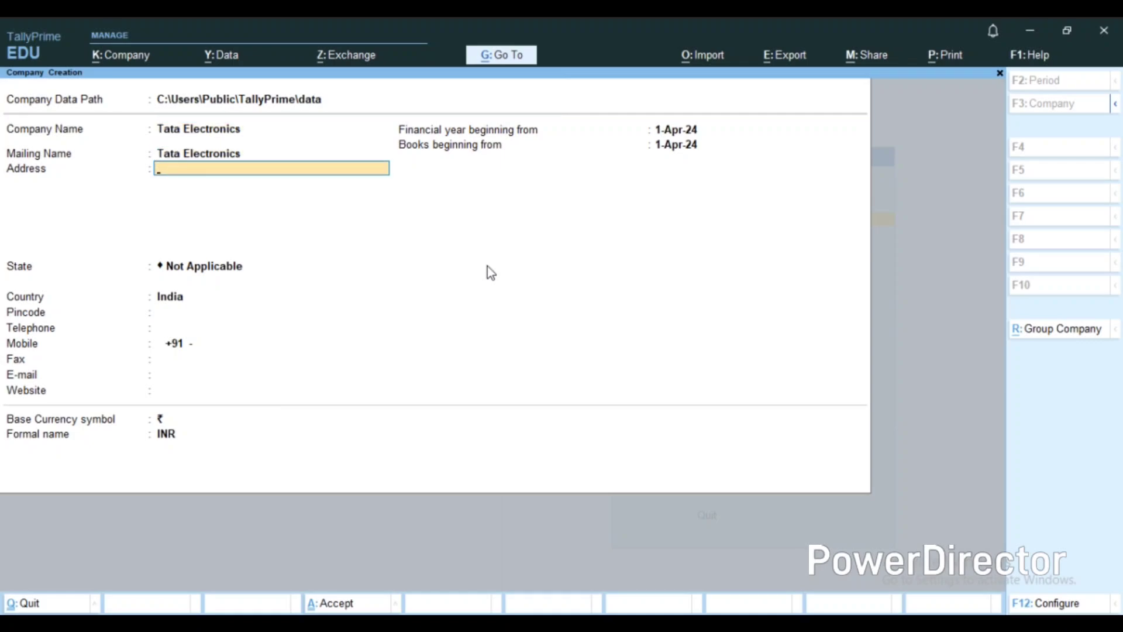
key(ctrl+a)
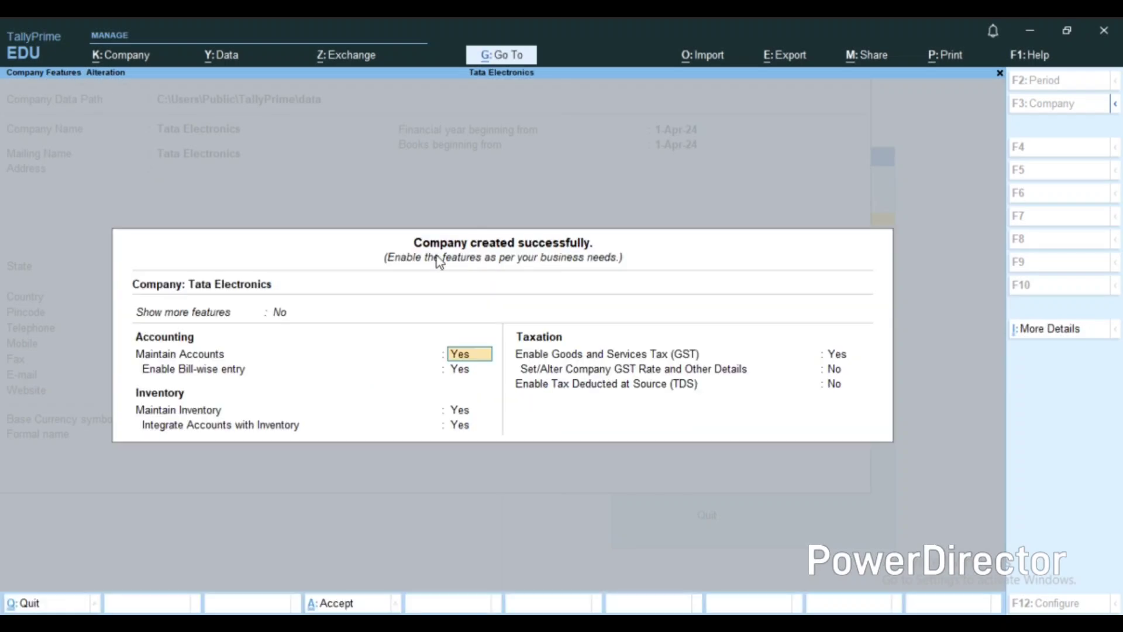
click(435, 255)
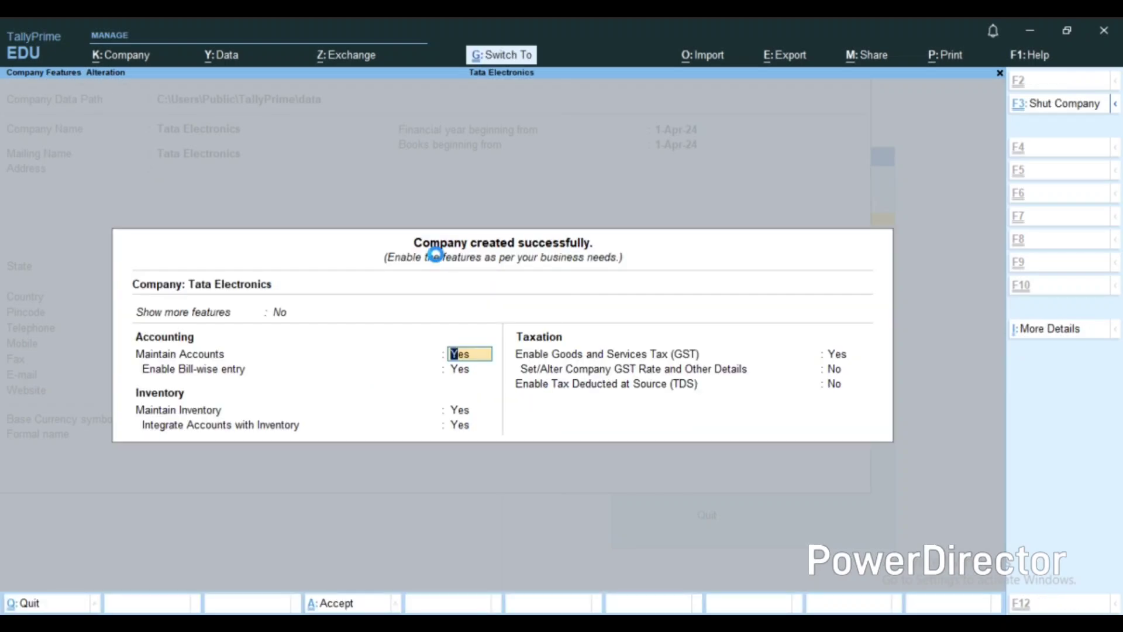
key(ctrl+a)
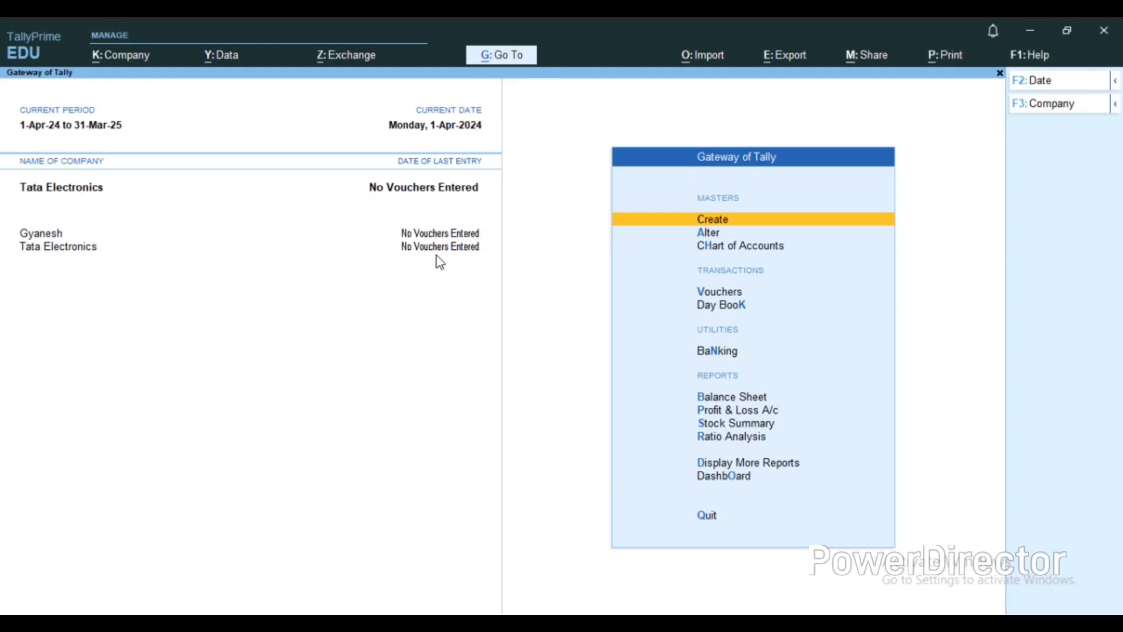
Step: Create a ledger named Sale under the Sales Accounts group, keeping its other details at their defaults
key(Return)
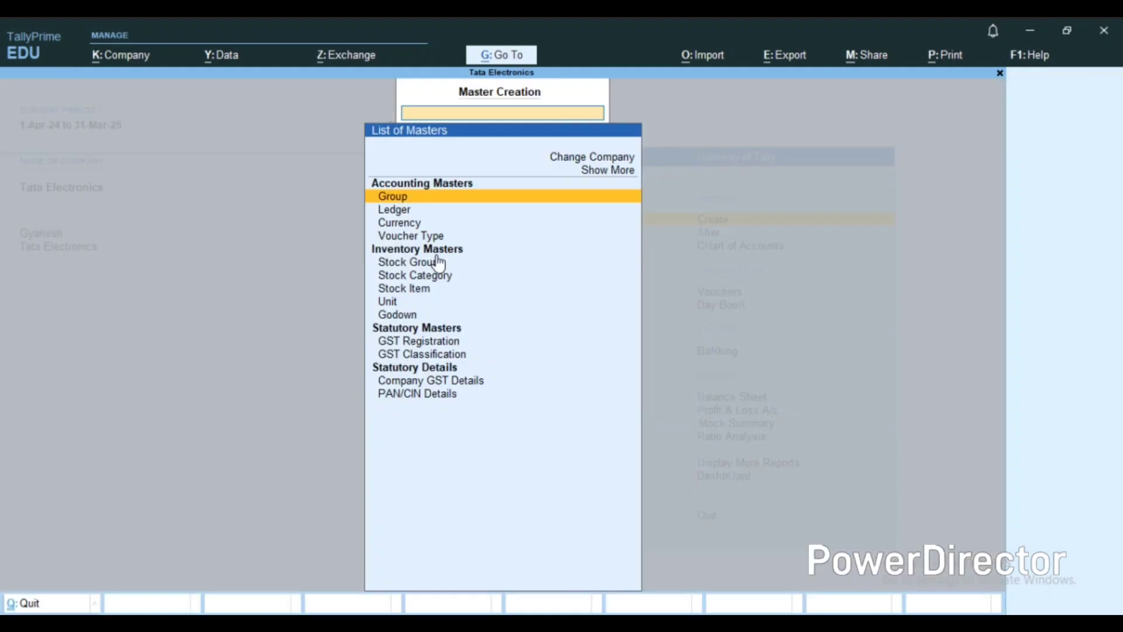
key(Down)
key(Return)
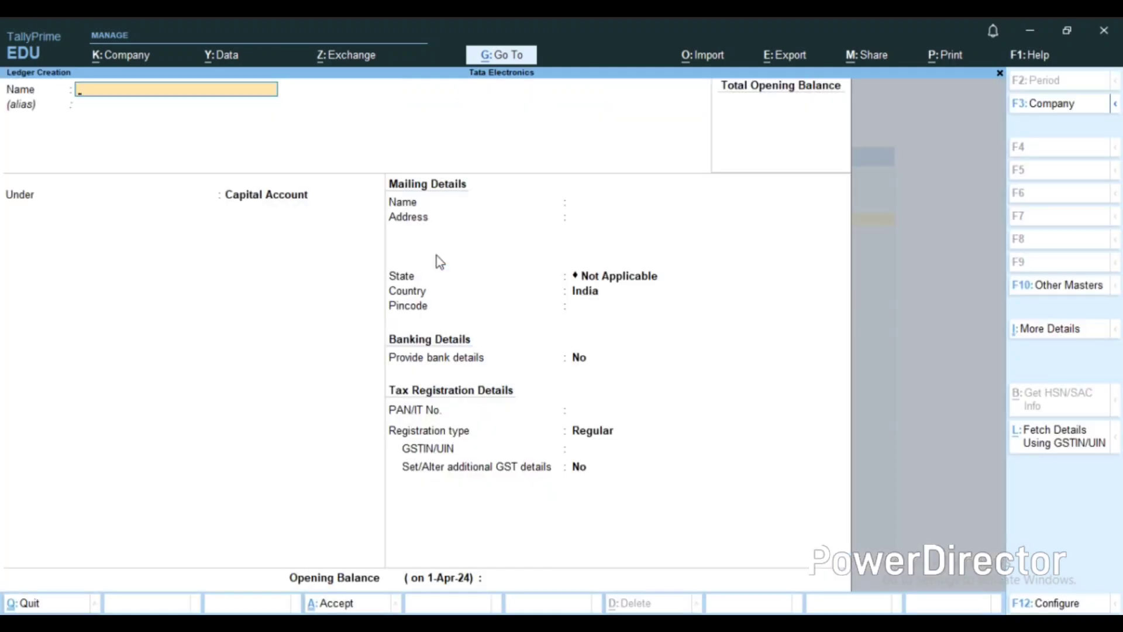
text(Sale)
key(Return)
key(Return)
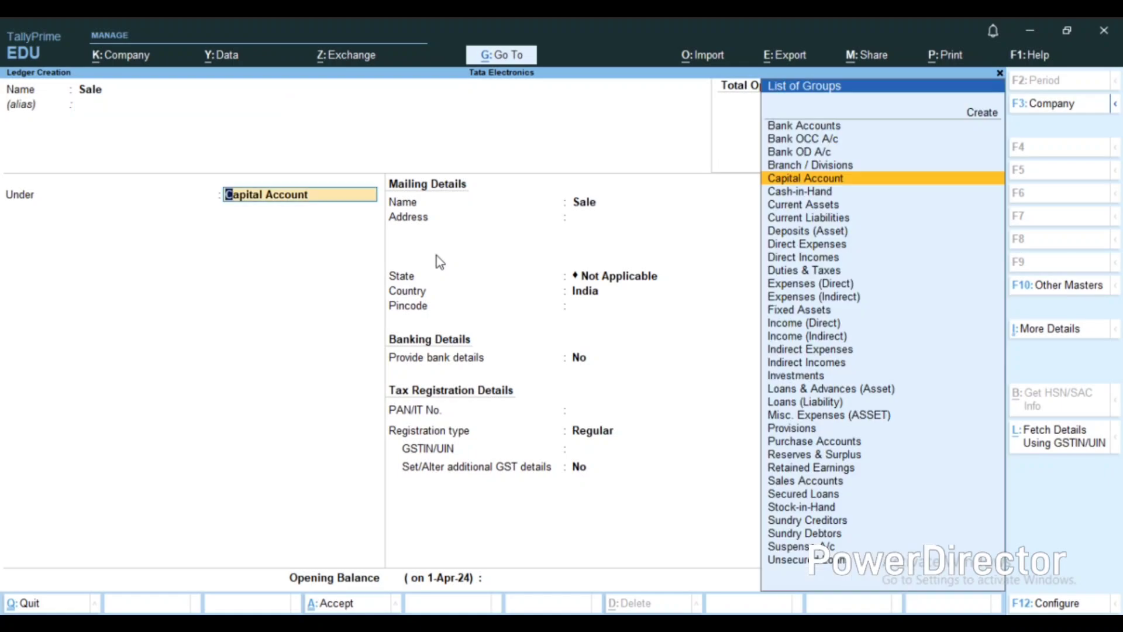
text(Sale)
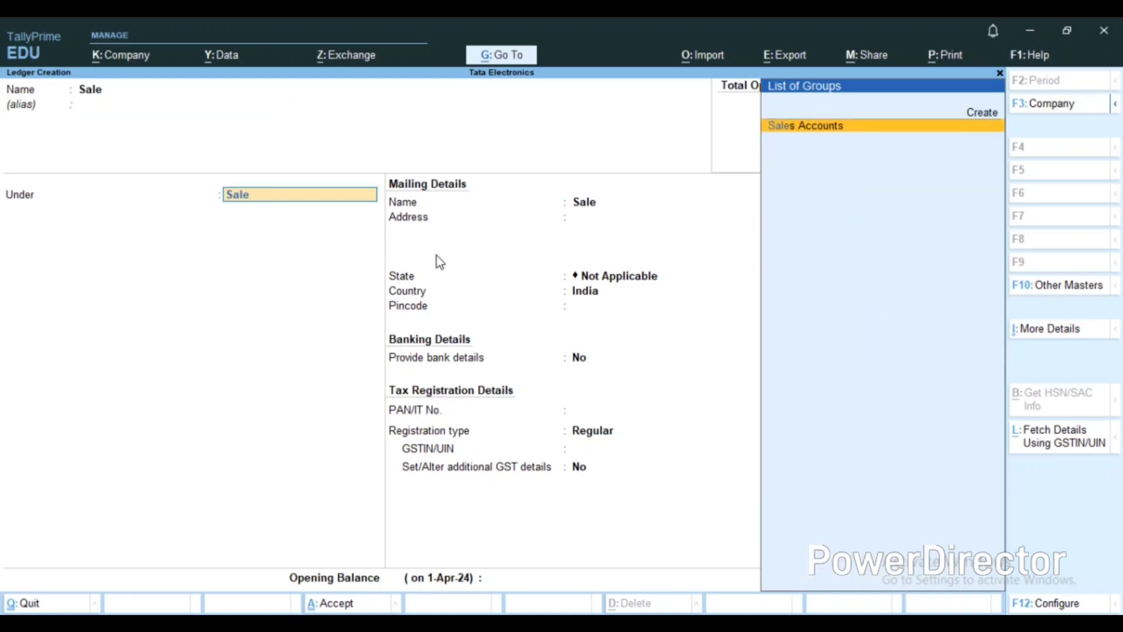
key(Return)
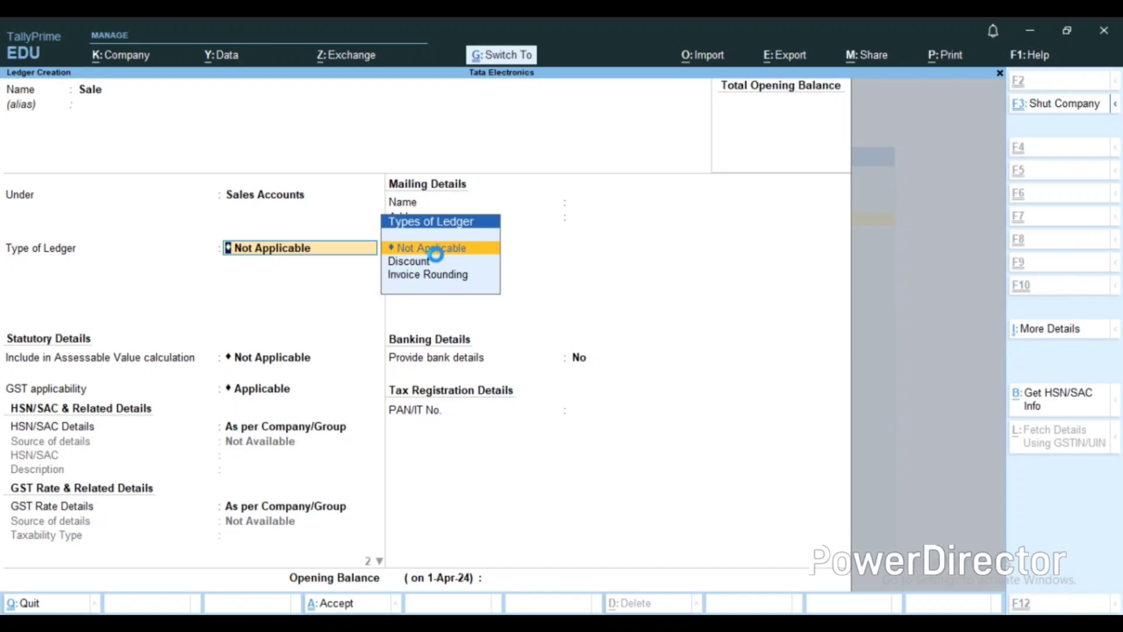
key(ctrl+a)
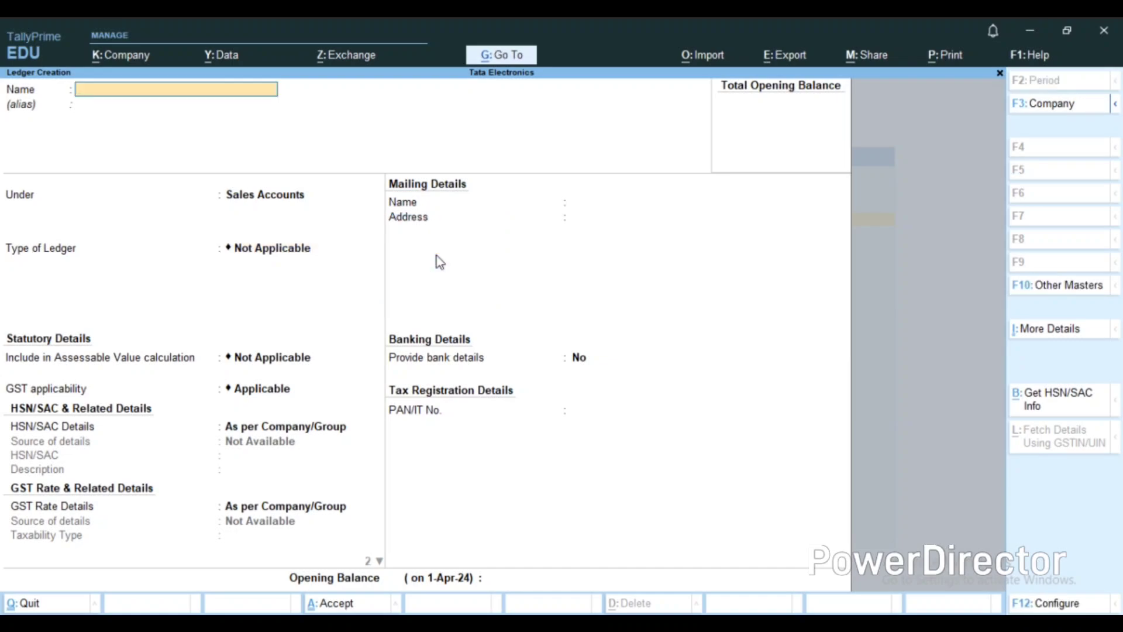
Step: Create a ledger named Aman Traders under the Sundry Debtors group and leave ledger creation
text(Aman Traders\)
key(Return)
text(Sun)
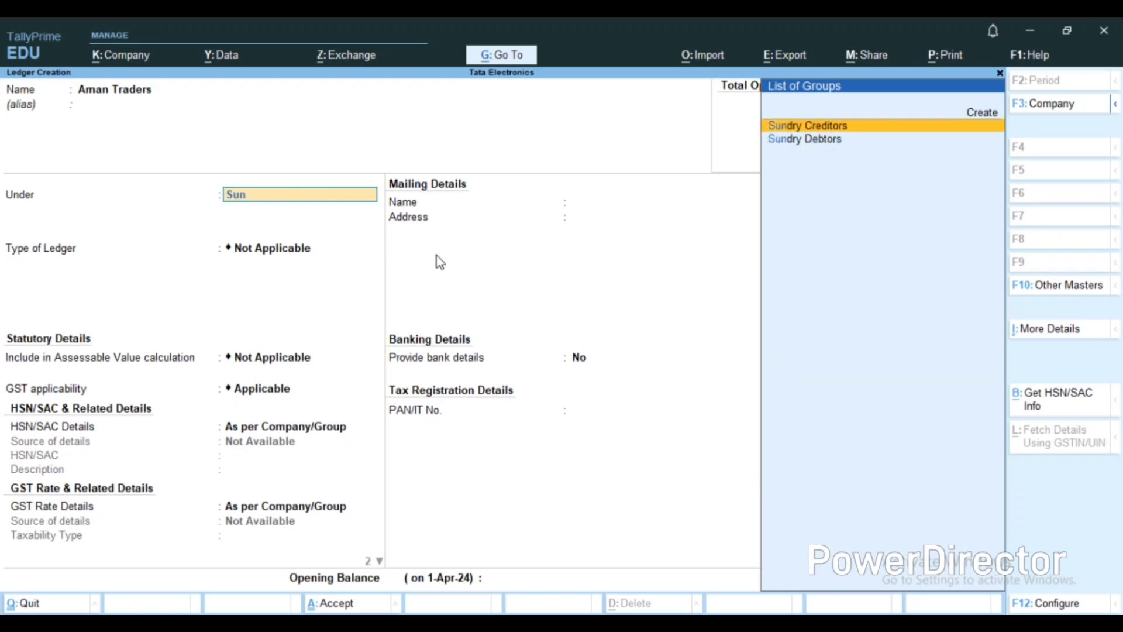
key(Down)
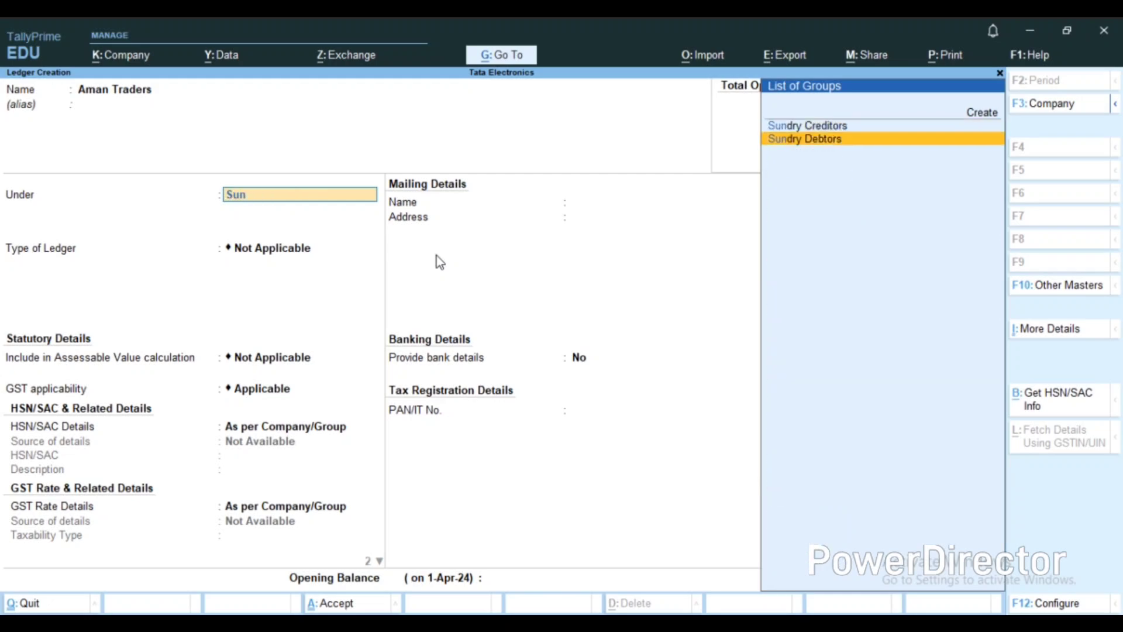
key(Return)
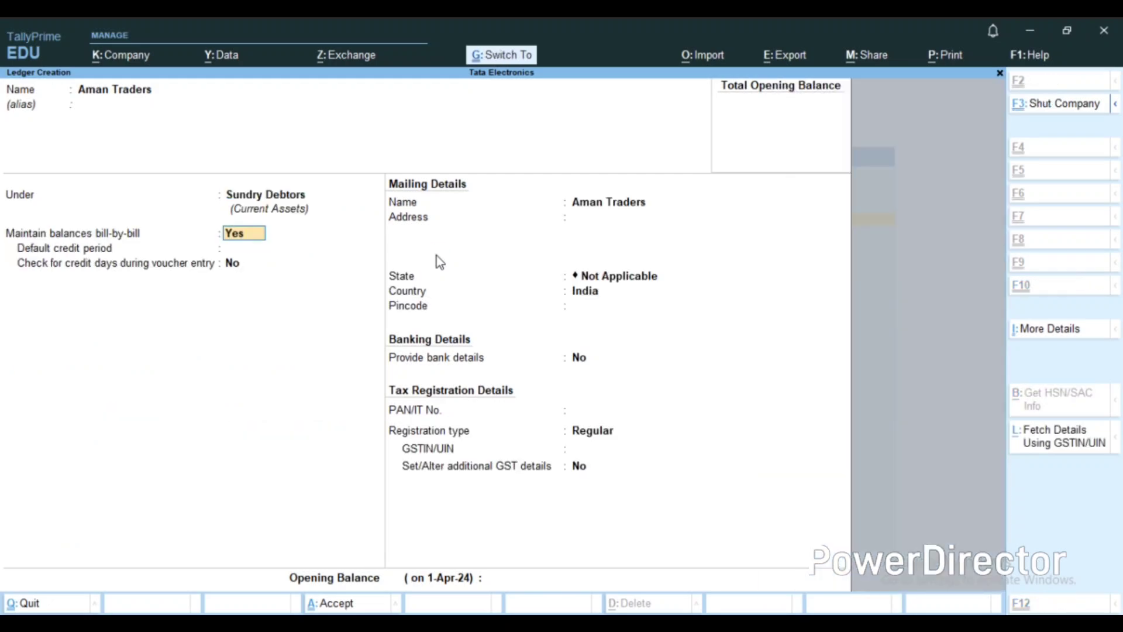
key(ctrl+a)
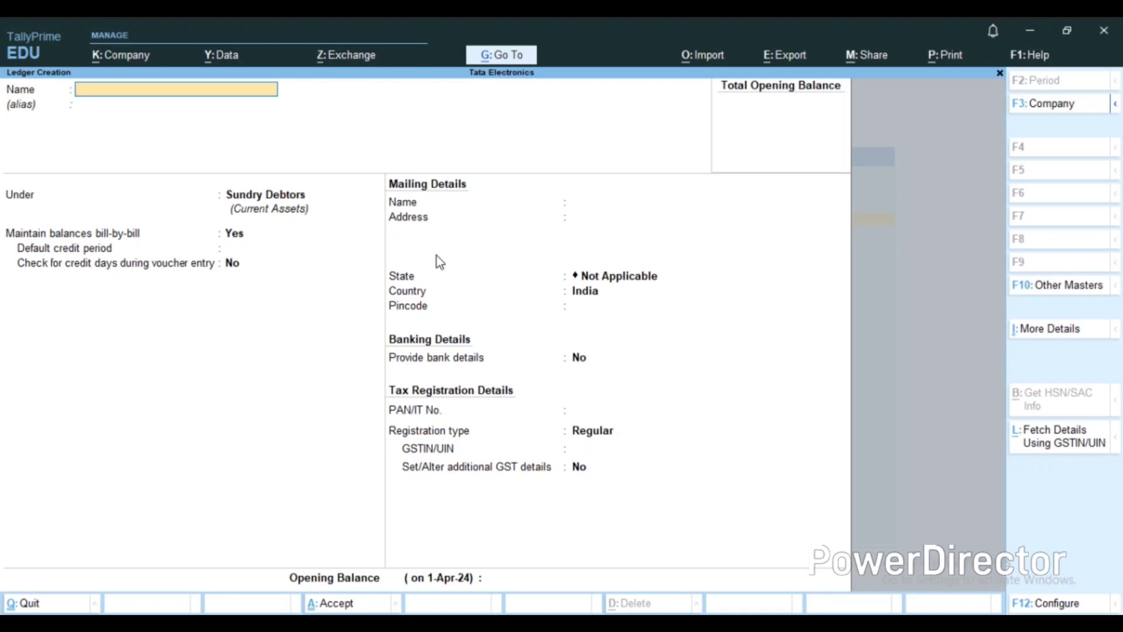
key(Escape)
Step: Create a stock group named Electronic under Primary and leave stock group creation
key(Return)
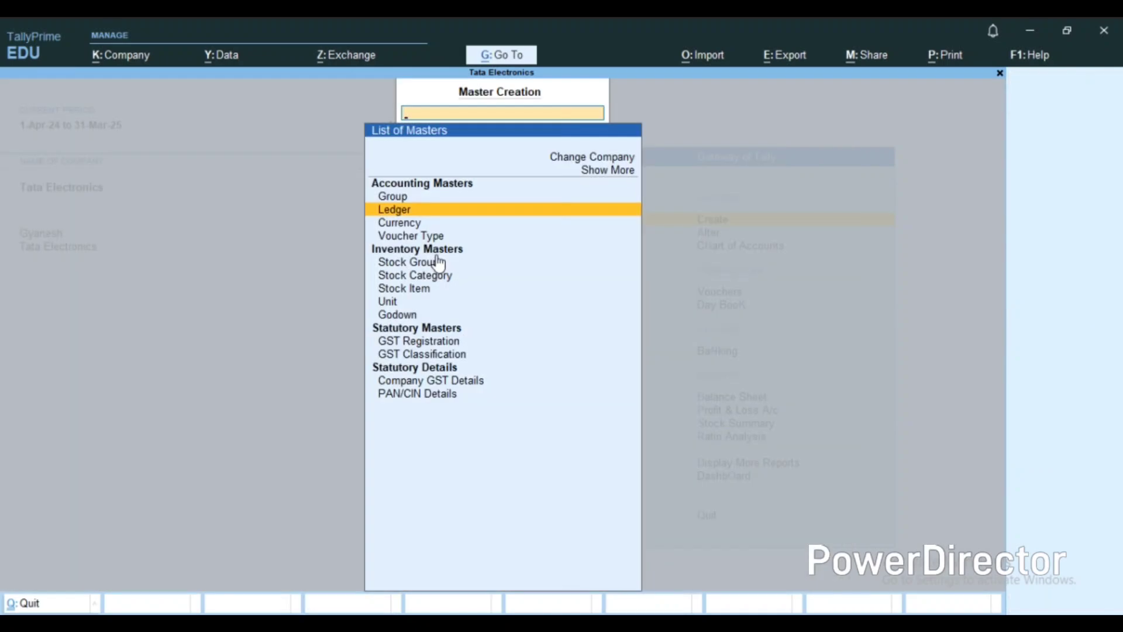
key(Down)
key(Down)
key(Down)
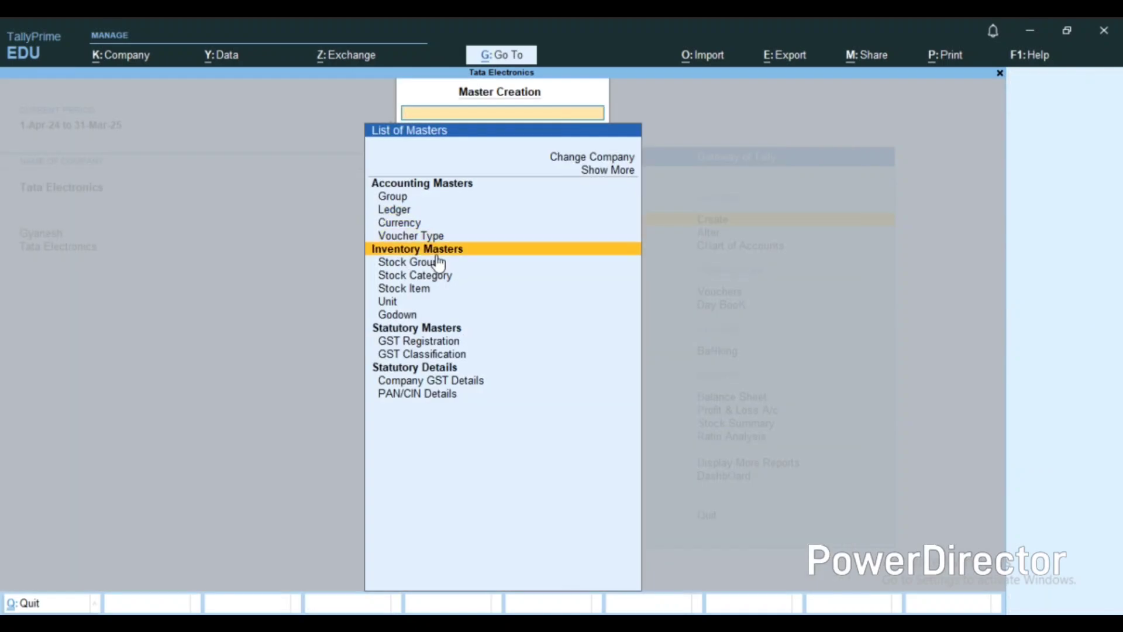
key(Return)
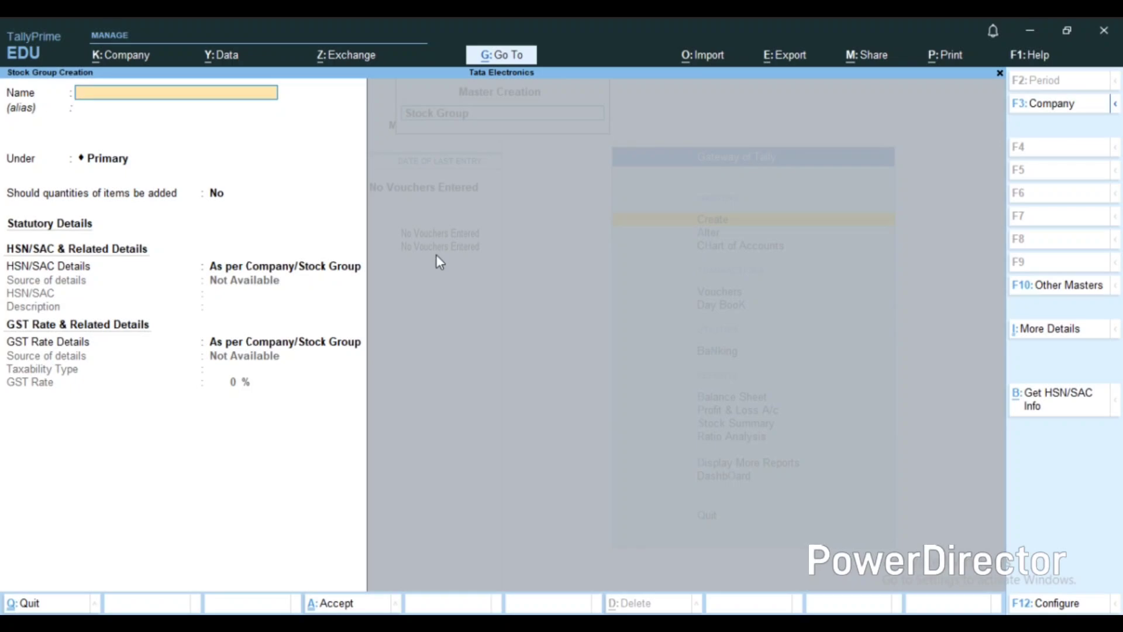
text(Electronic)
key(Return)
key(Return)
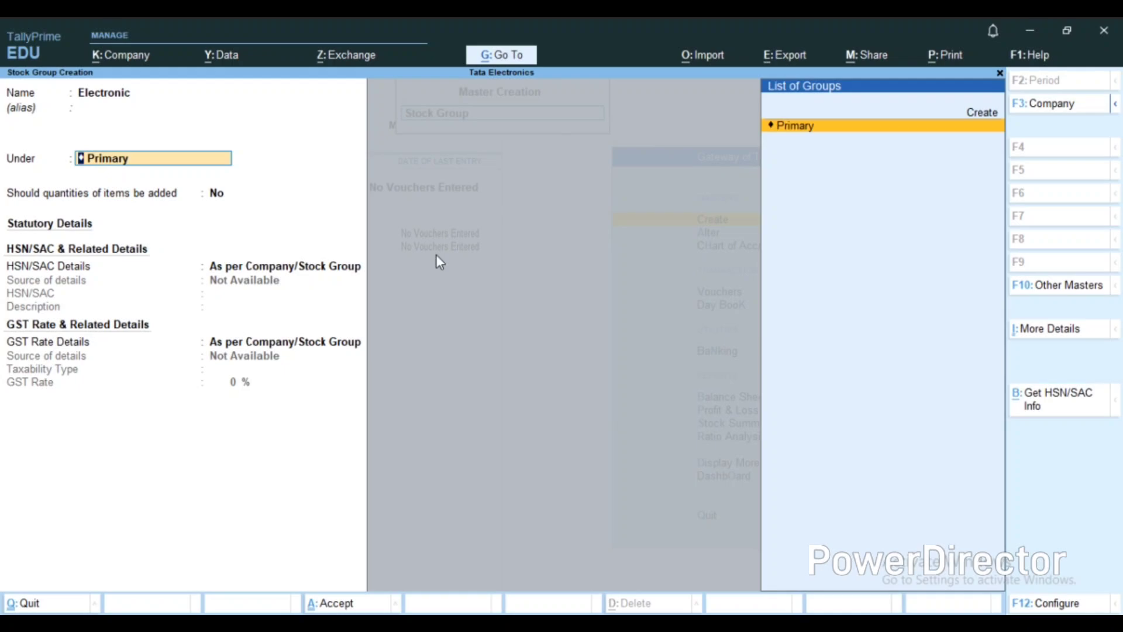
key(ctrl+a)
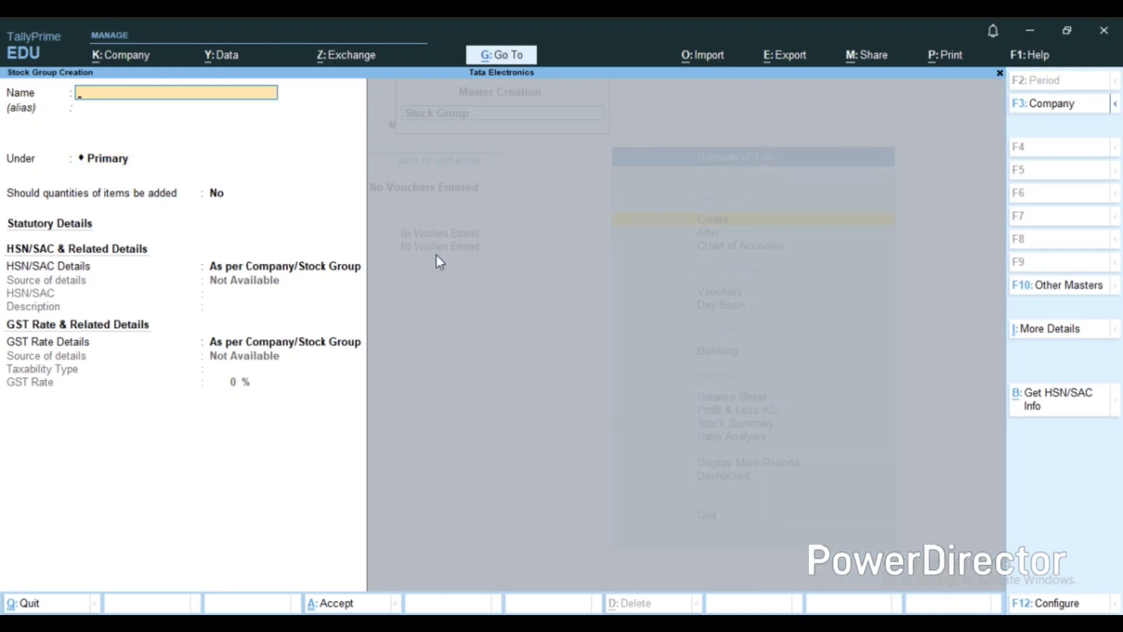
key(Escape)
Step: Create a stock category named Hp under Primary
key(Return)
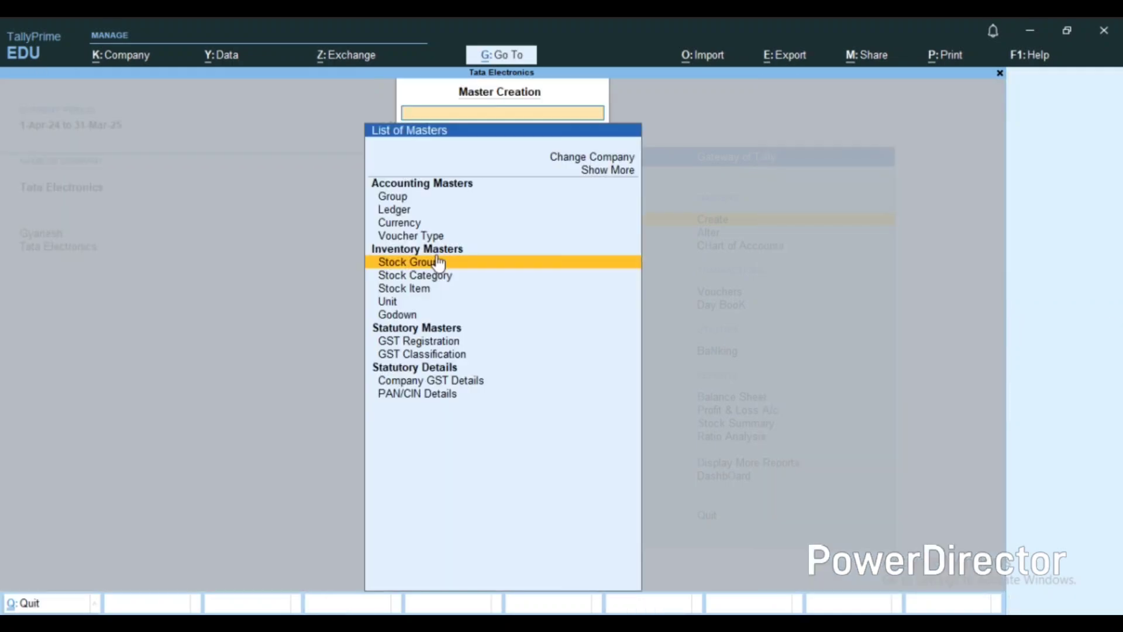
key(Down)
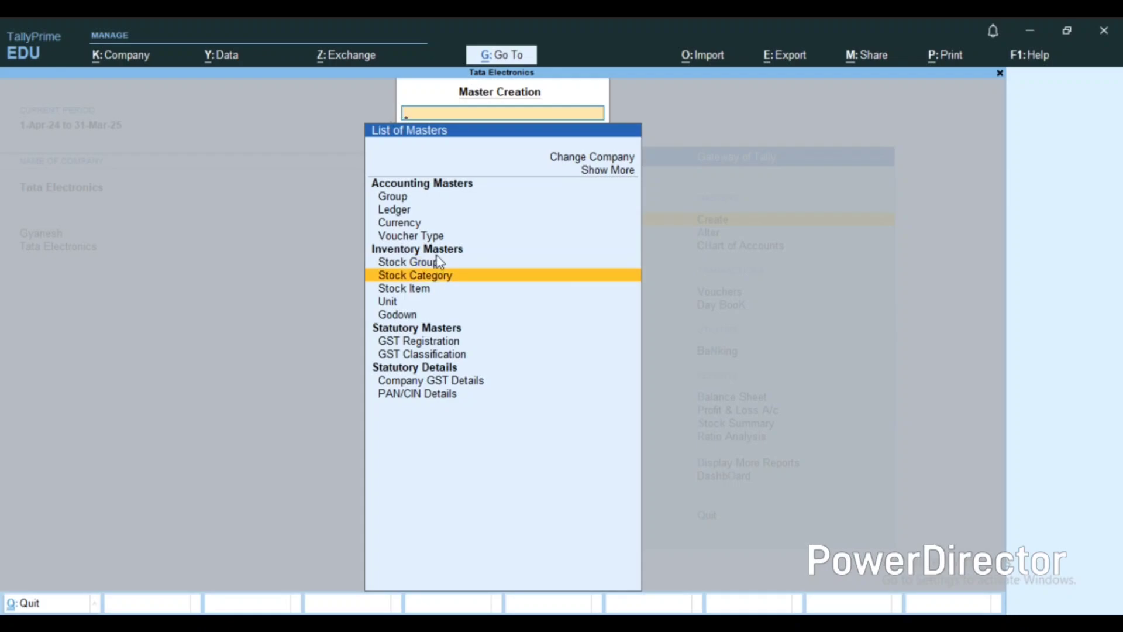
key(Return)
text(Hp)
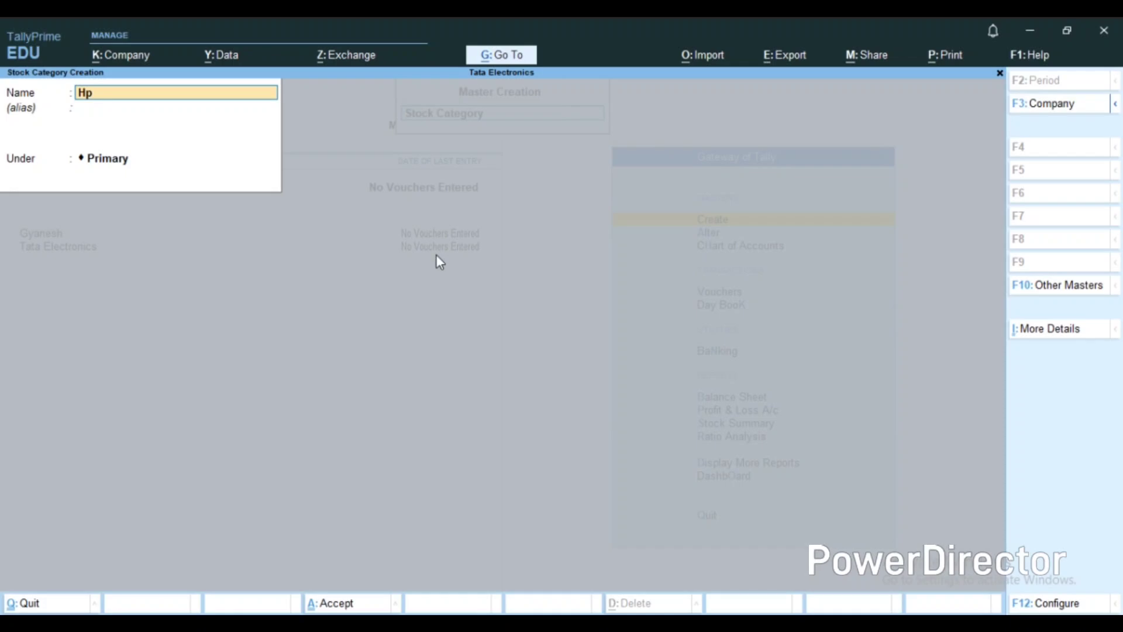
key(ctrl)
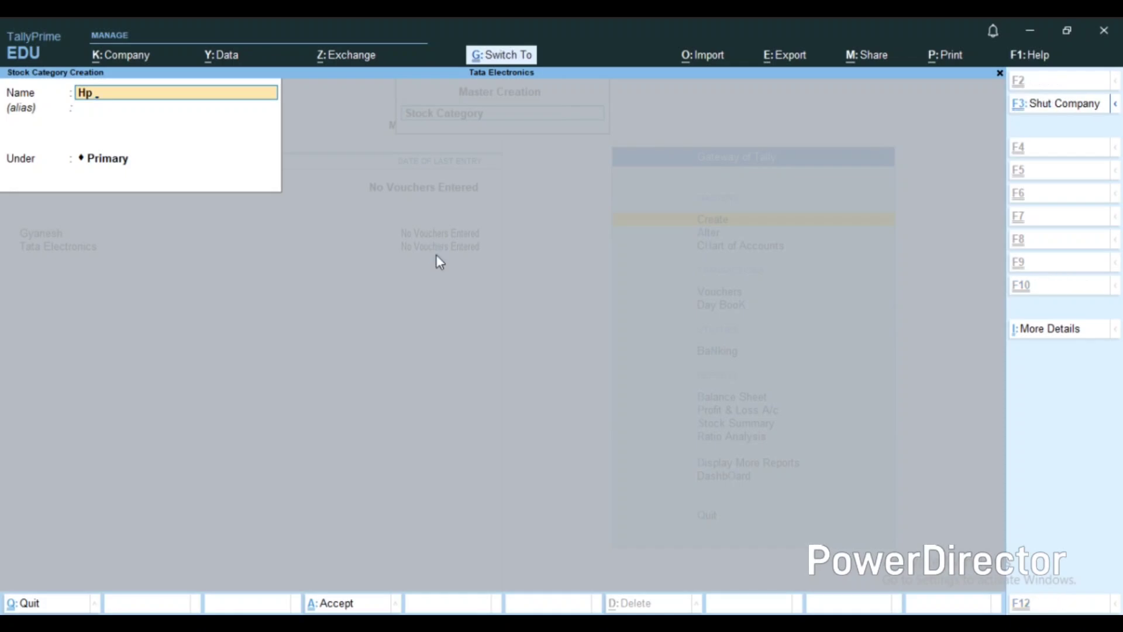
key(ctrl+BackSpace)
Step: Create another stock category named Dell under Primary and leave stock category creation
text(Dell)
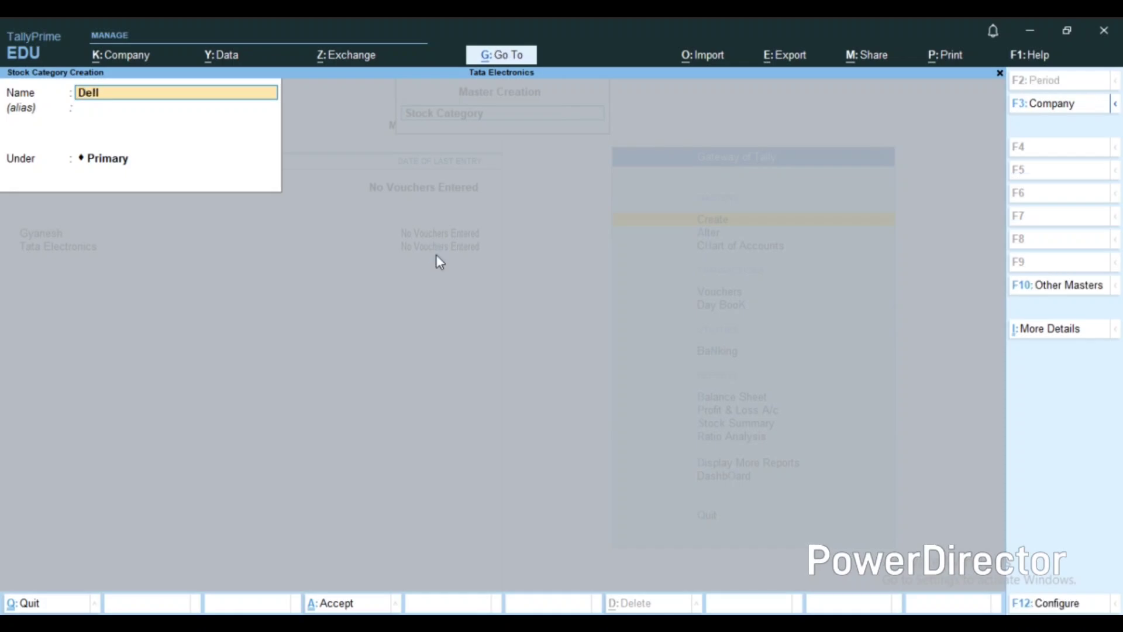
key(ctrl)
key(ctrl+BackSpace)
key(Escape)
Step: Create a simple unit with the symbol pcs, the quantity code PCS-PIECES and 0 decimal places
key(Return)
key(Down)
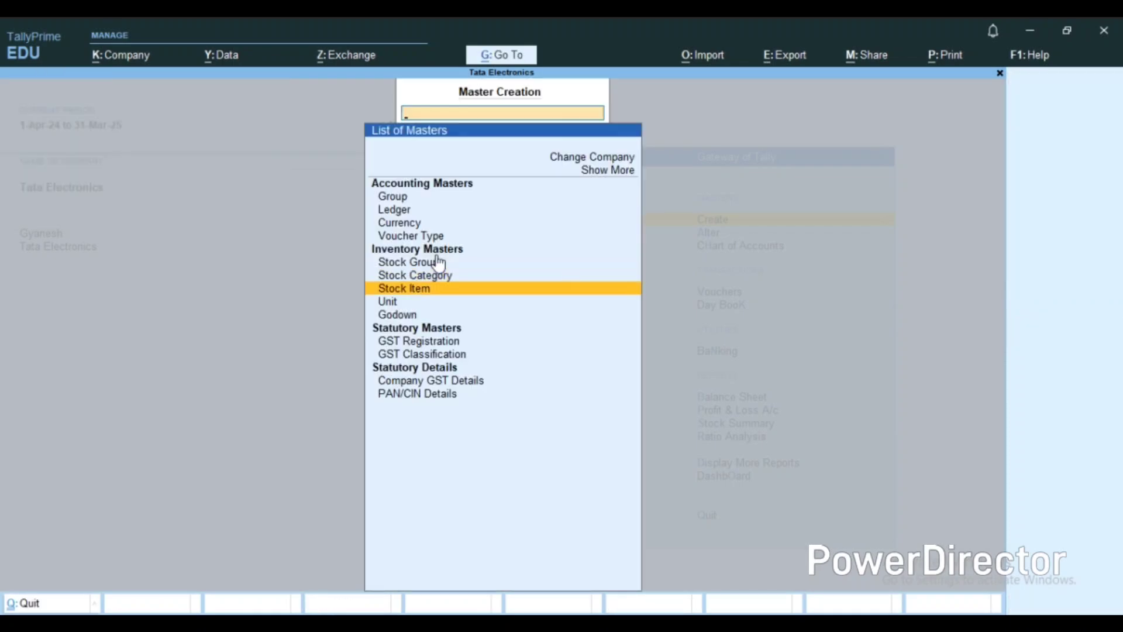
key(Down)
key(Return)
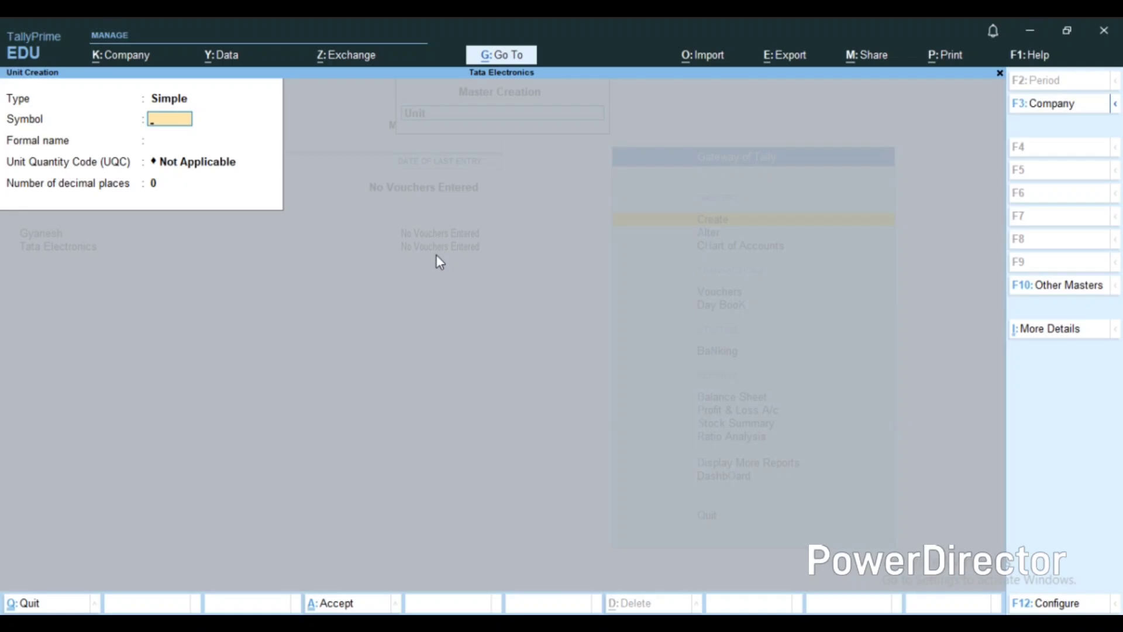
text(pcs)
key(Return)
key(Return)
text(pc)
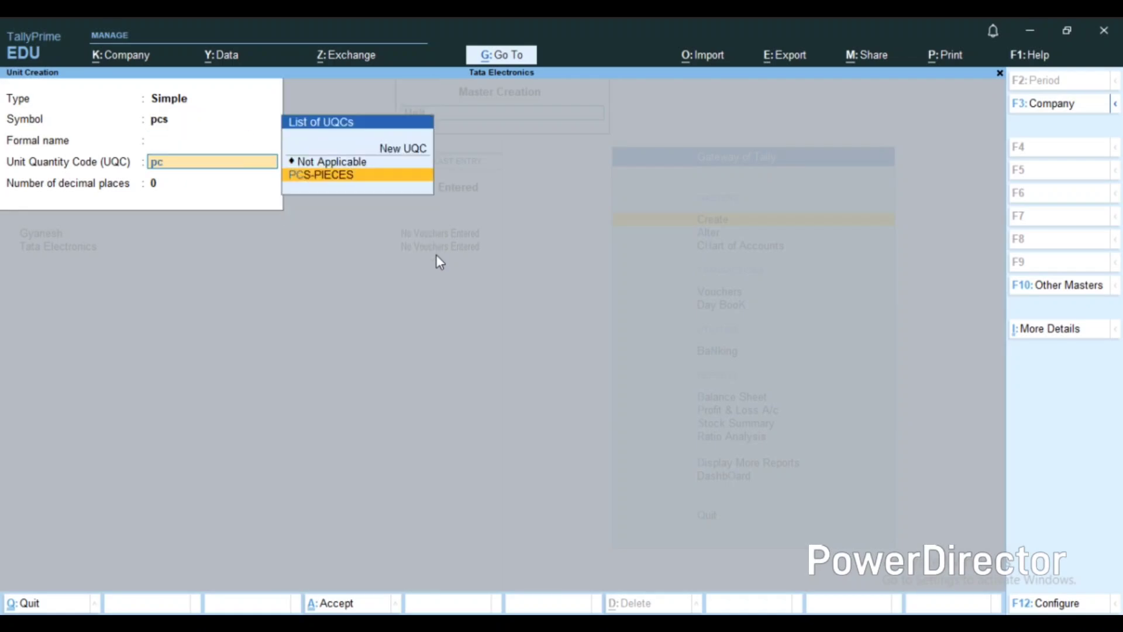
text(s)
key(Return)
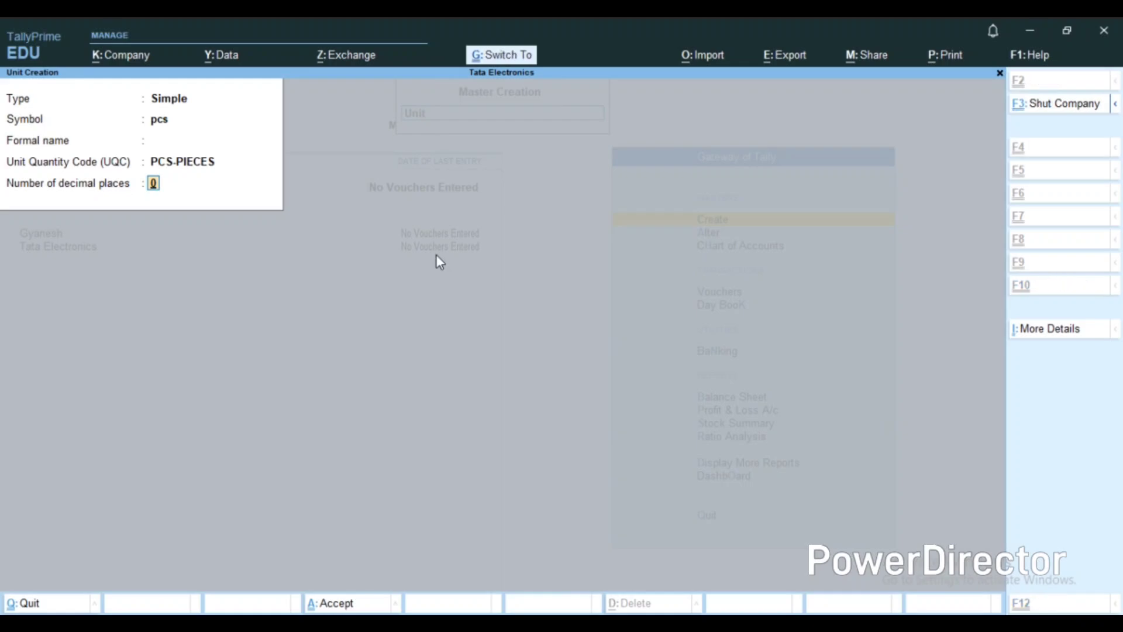
key(Return)
key(Escape)
Step: Save the pcs unit and start a stock item named Laptop under the Electronic stock group
key(Return)
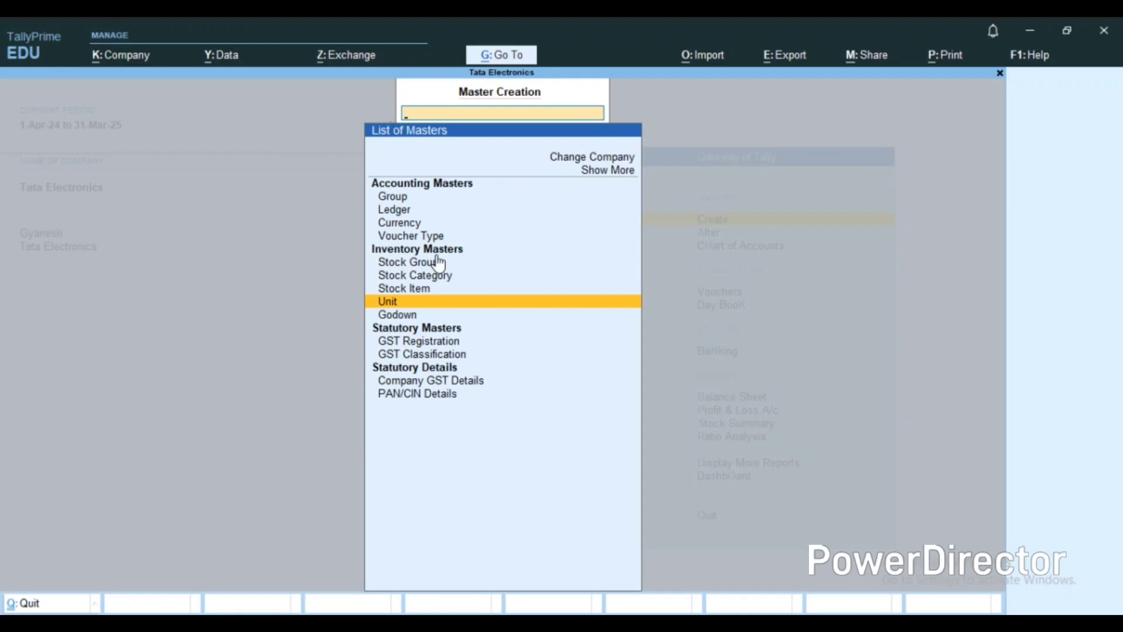
key(Up)
key(Return)
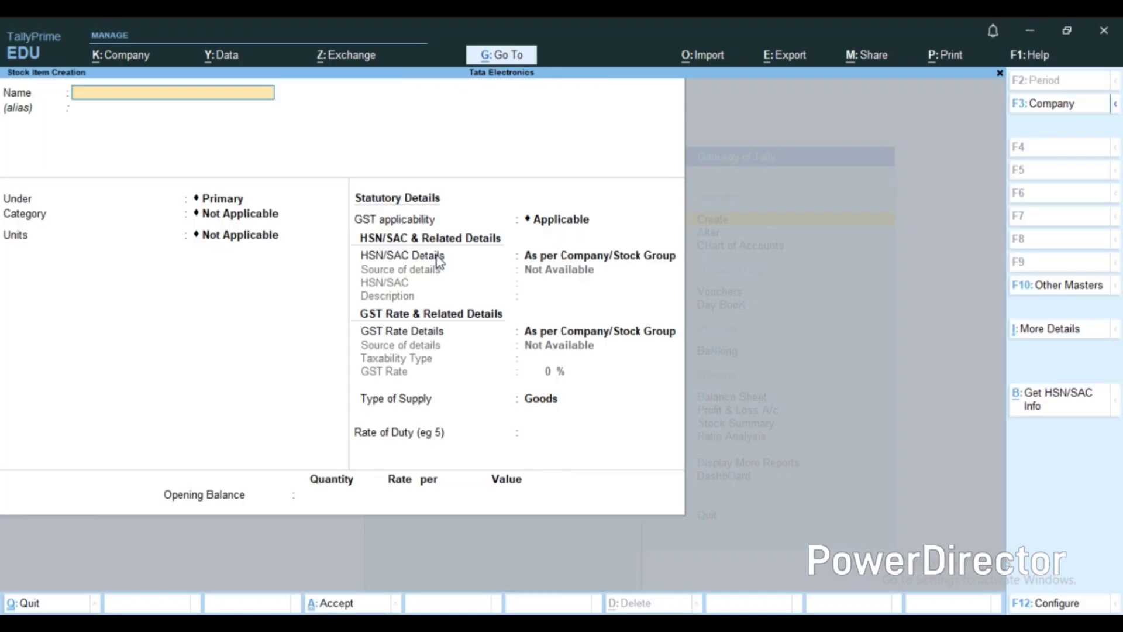
text(Laptop)
key(Return)
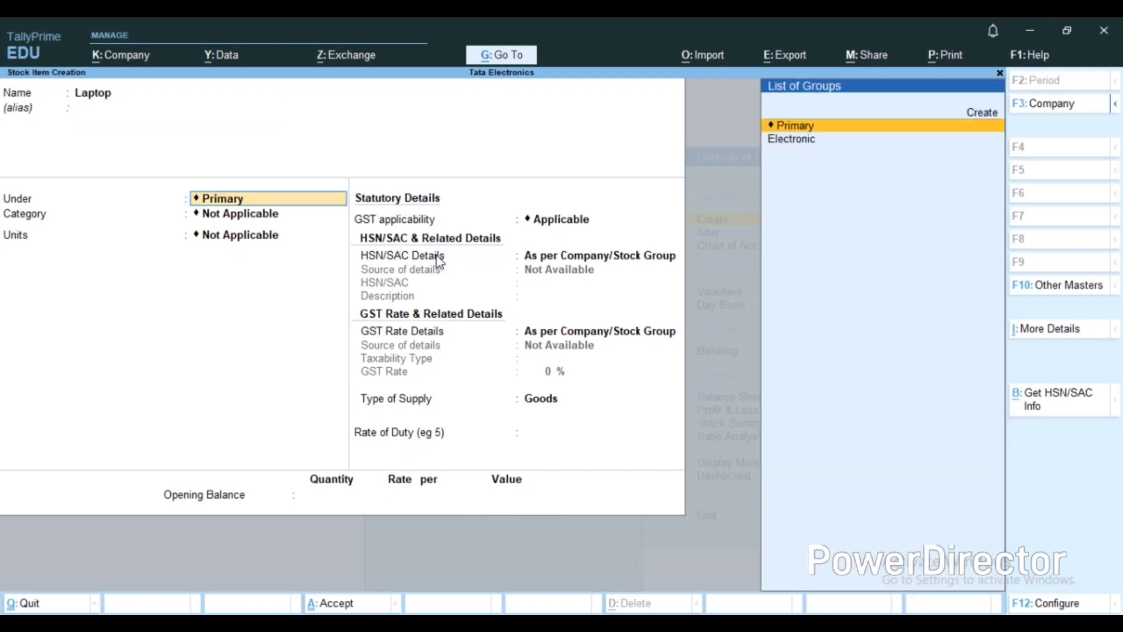
key(Down)
key(Return)
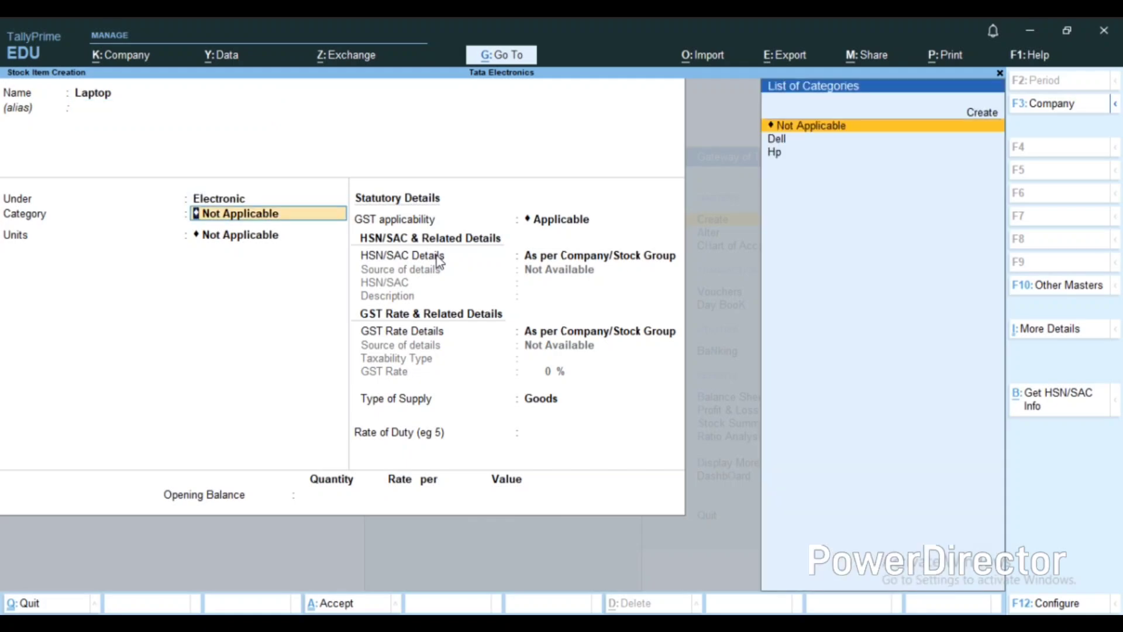
Step: Check the stock category and unit of measurement options in the stock item configuration and keep its settings
key(F12)
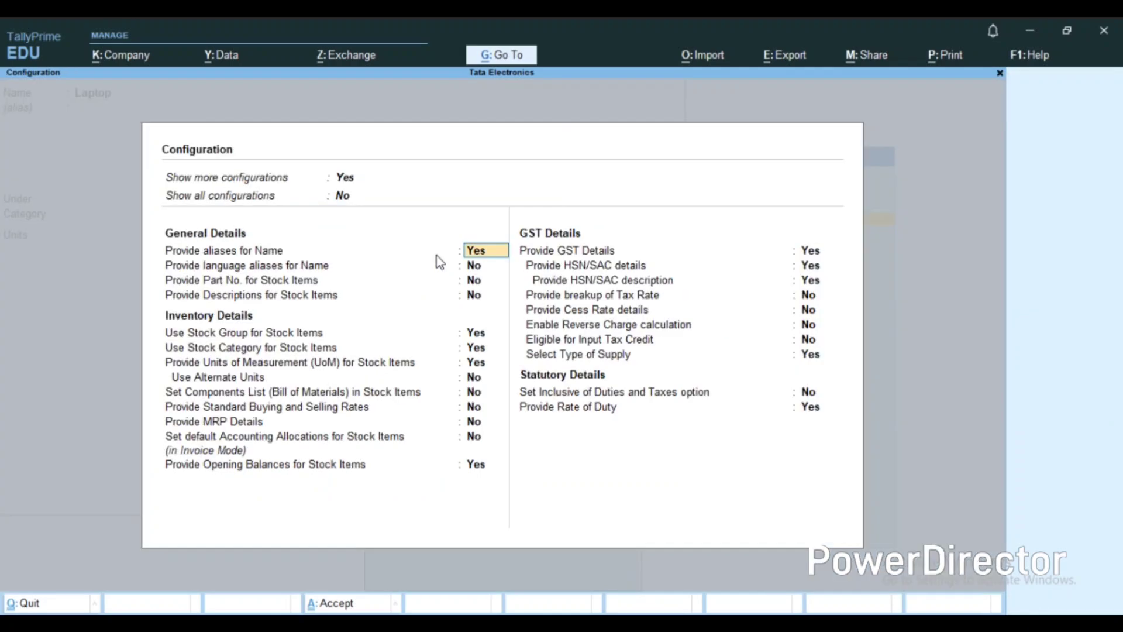
key(Return)
key(Down)
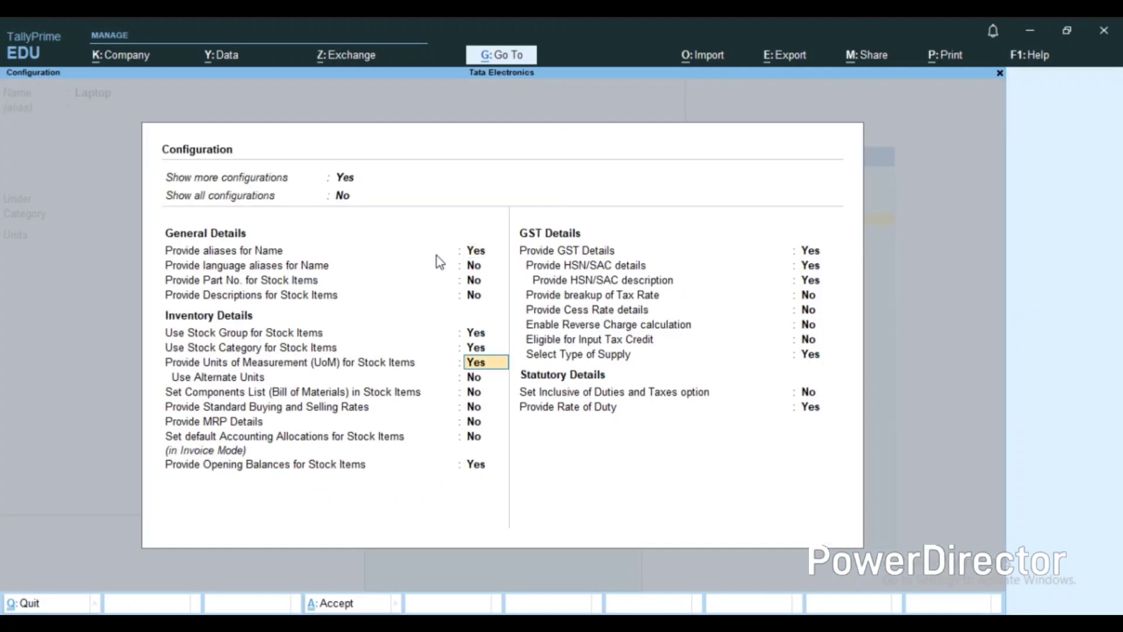
key(Up)
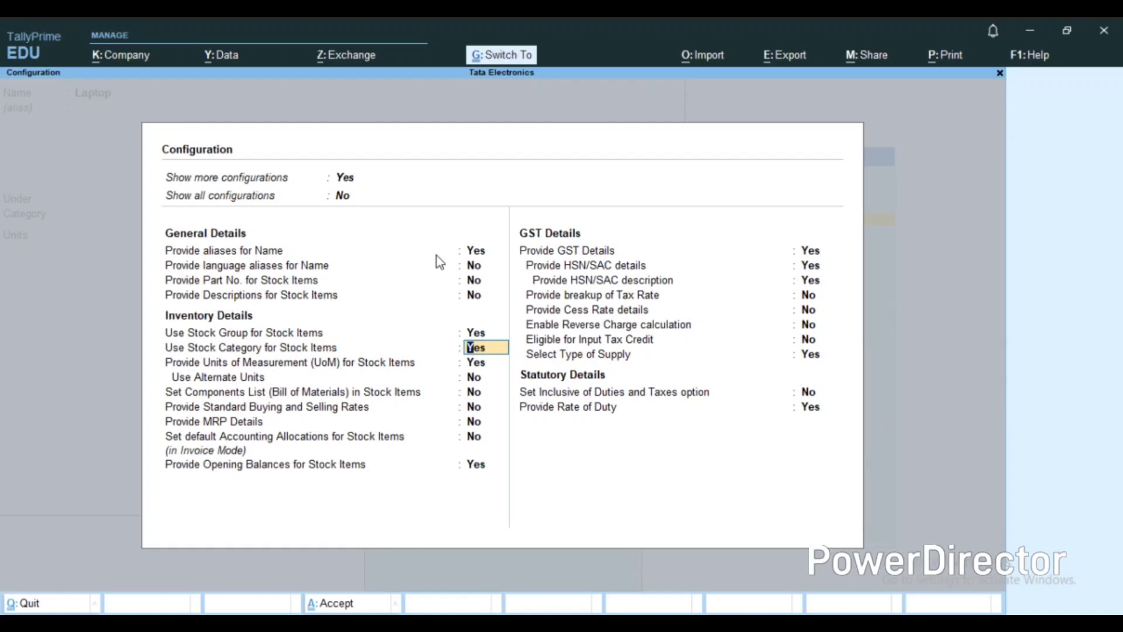
key(ctrl+a)
Step: Assign the category Hp and the unit pcs to the Laptop stock item and save it
key(Down)
key(Down)
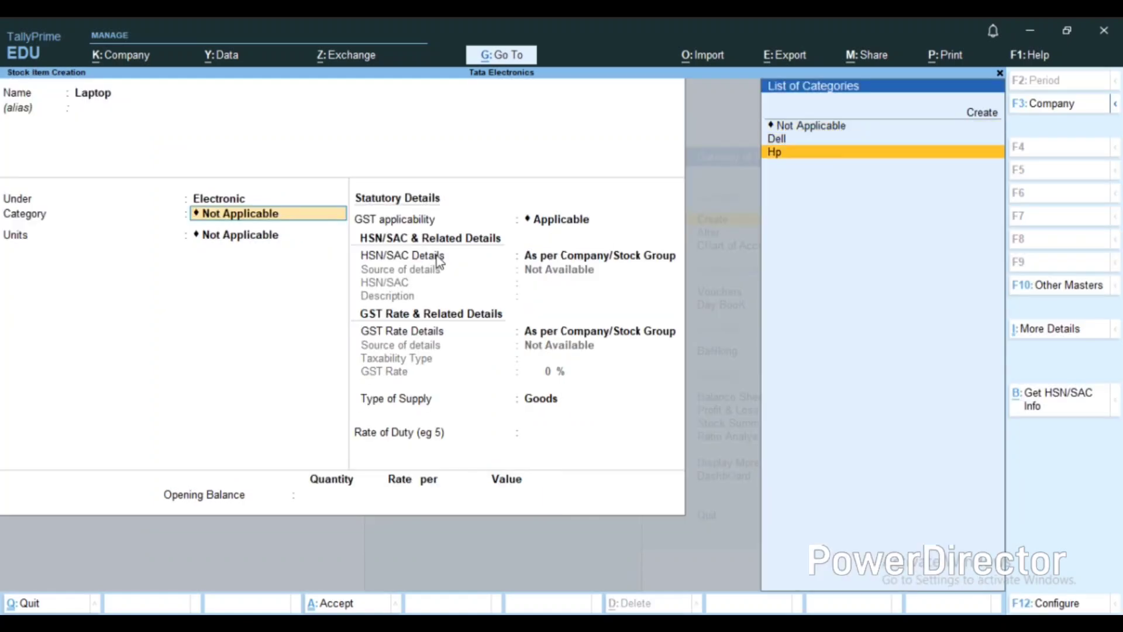
key(Return)
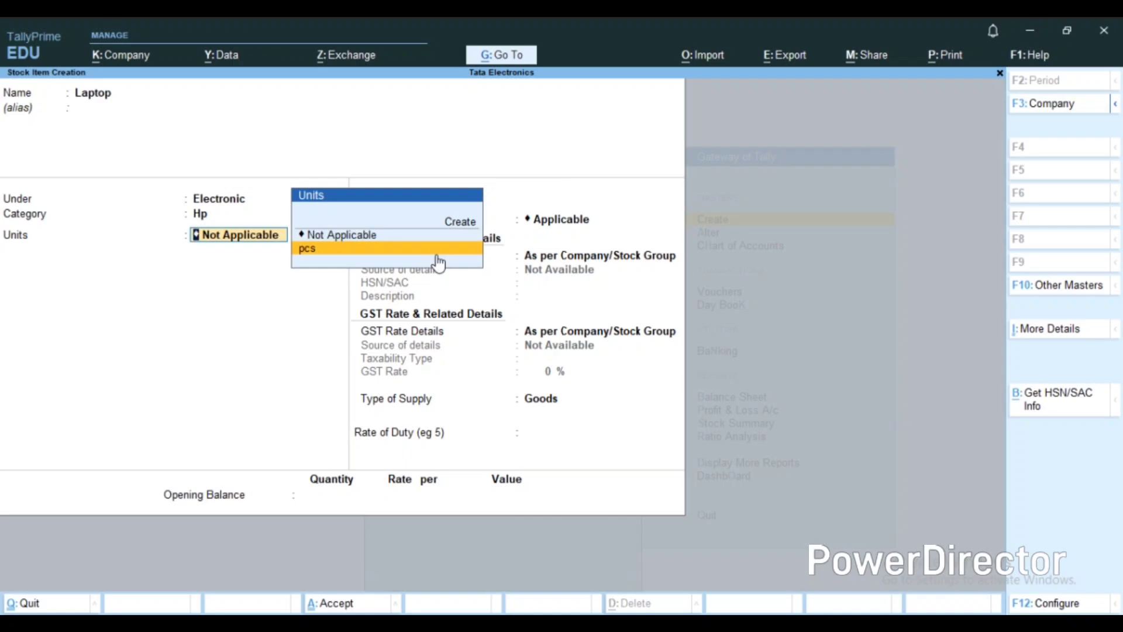
click(437, 255)
key(ctrl+a)
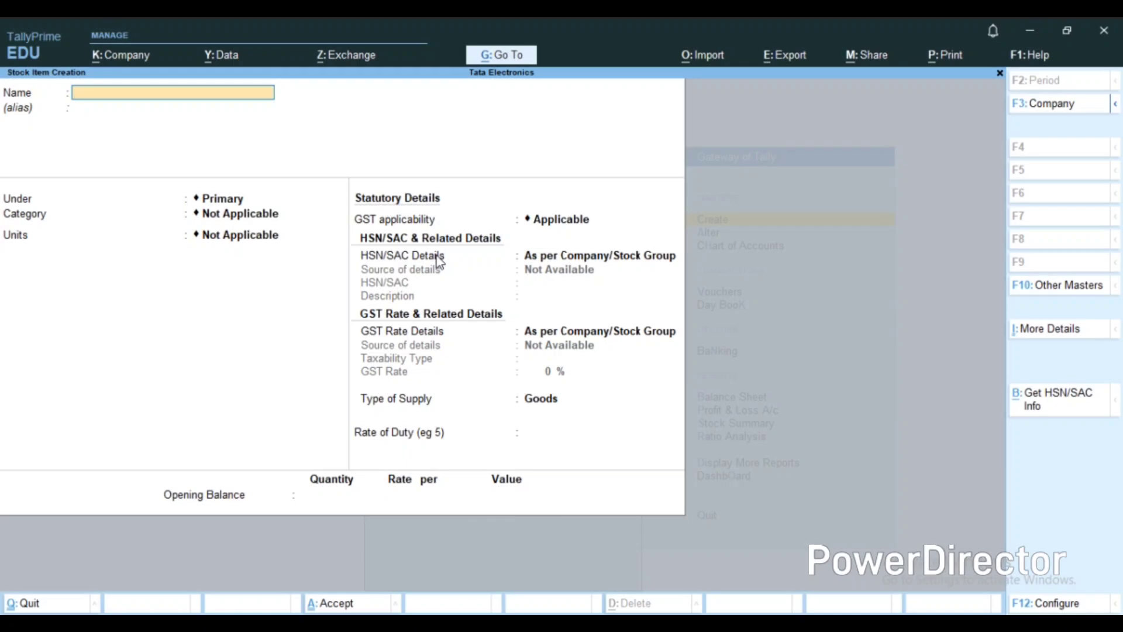
Step: Create a stock item named Printer under Electronic with category Dell and unit pcs, and leave stock item creation
text(Printer)
key(Return)
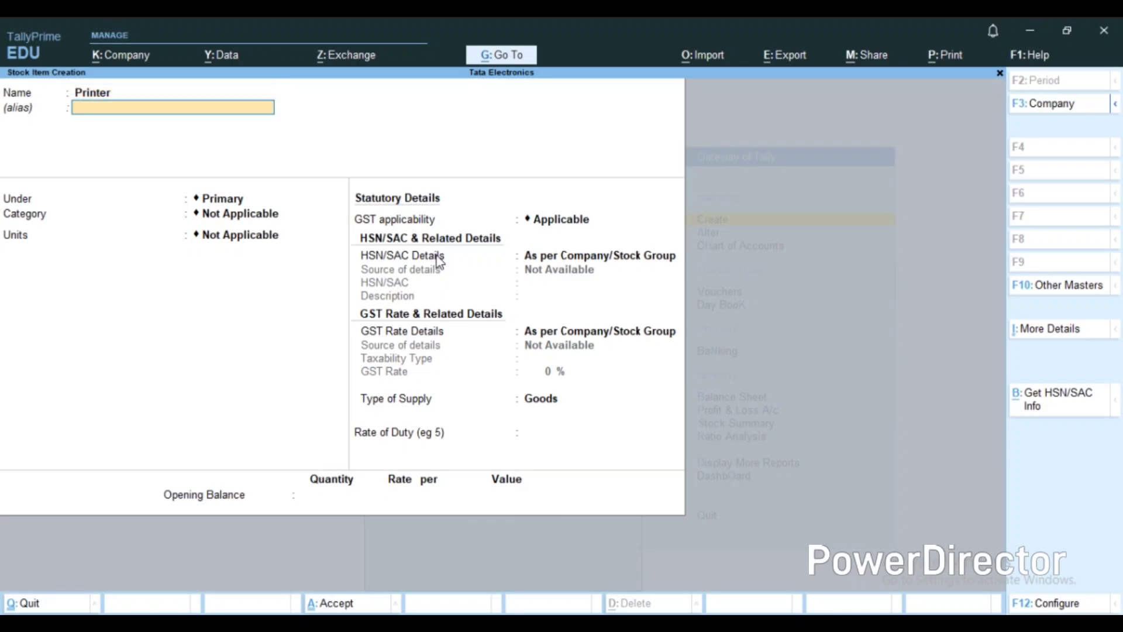
key(Return)
key(Down)
key(Return)
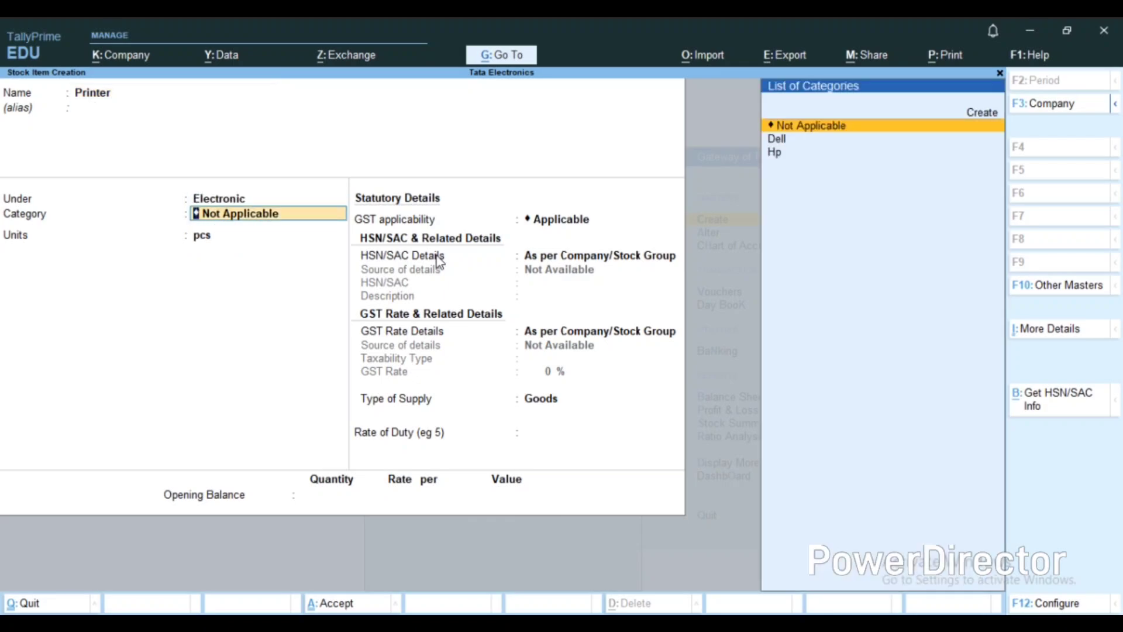
key(Down)
key(Return)
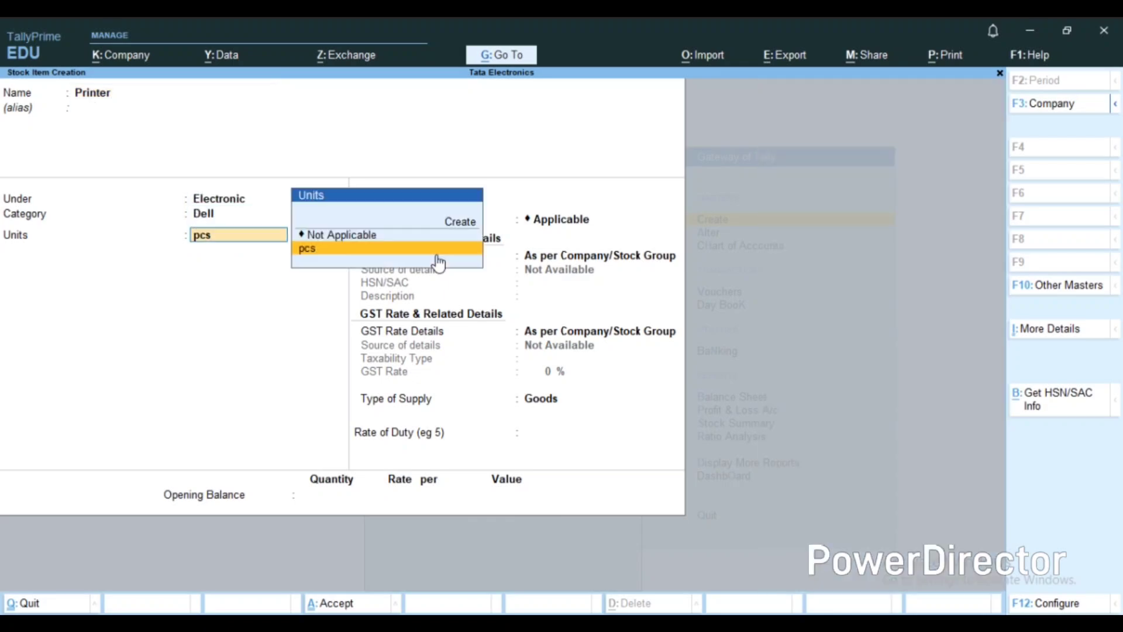
key(Return)
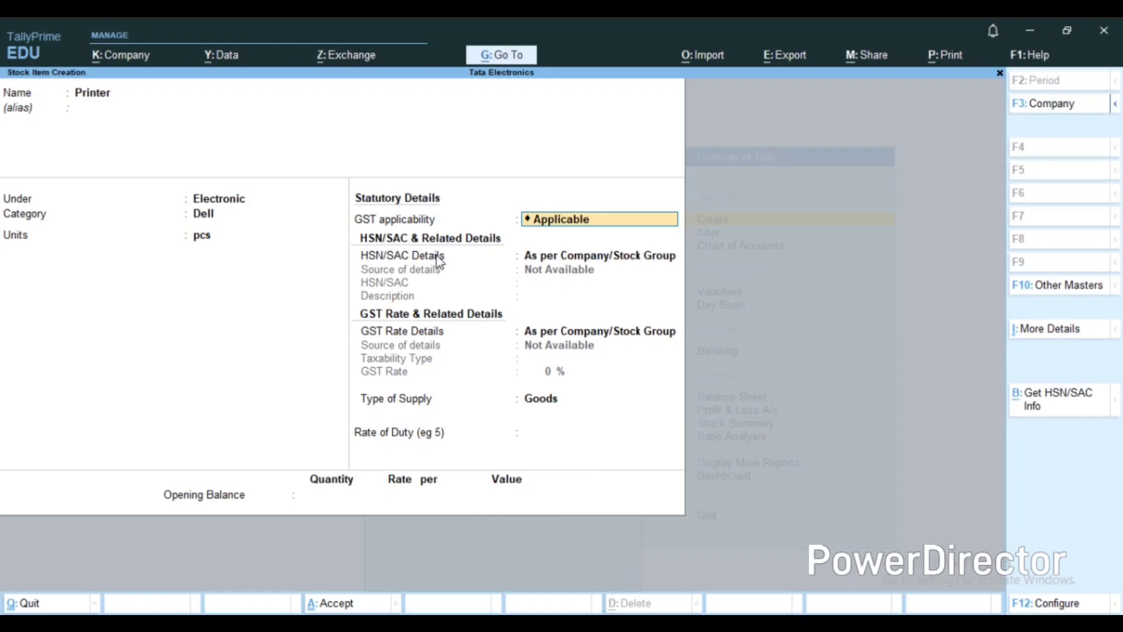
key(ctrl)
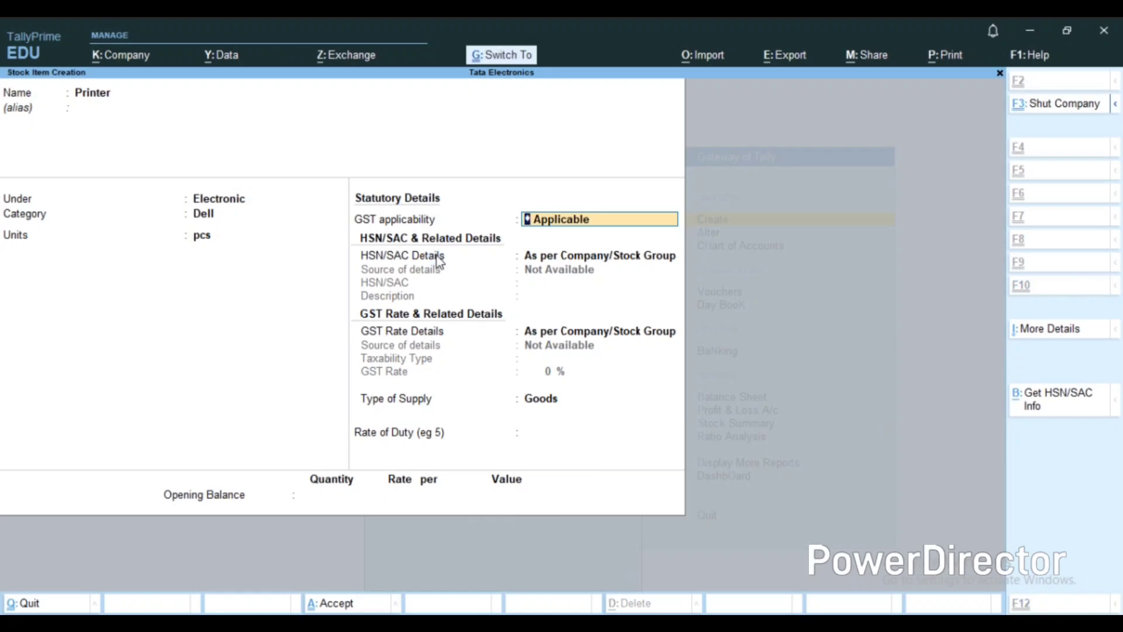
key(ctrl+a)
key(Escape)
key(Return)
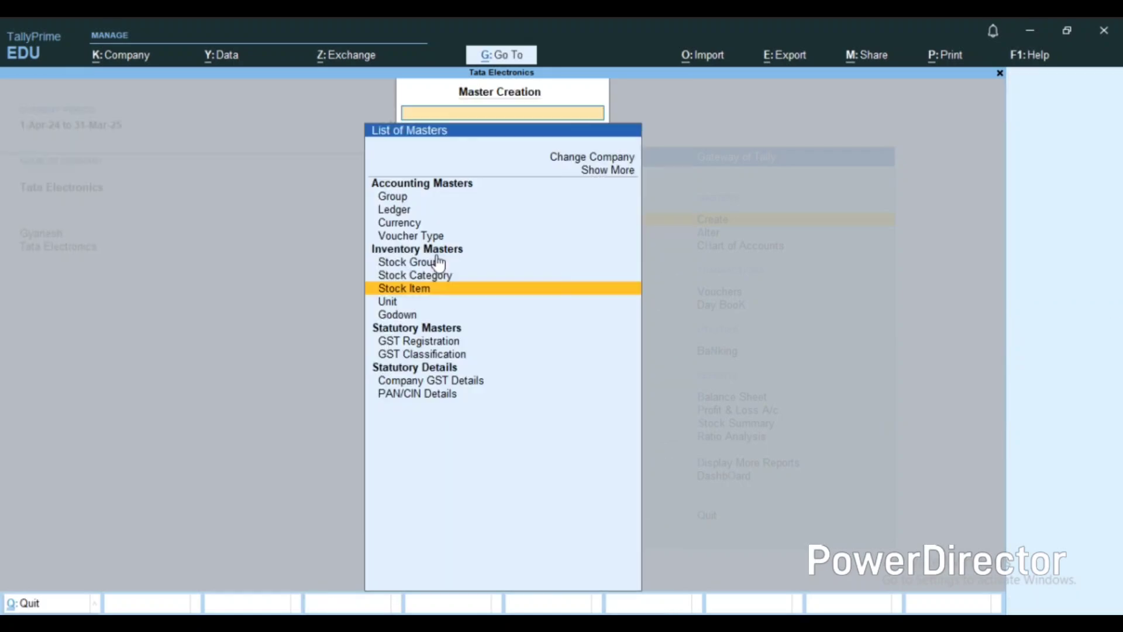
Step: Leave master creation and open voucher entry for the company
key(Down)
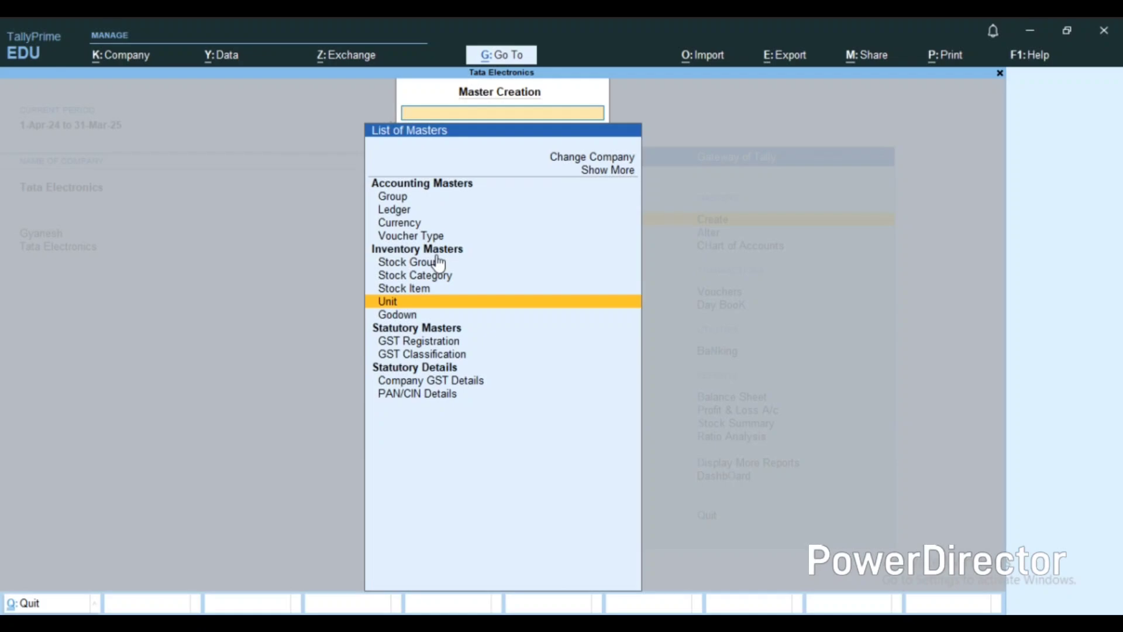
key(Escape)
key(Down)
key(Down)
key(Down)
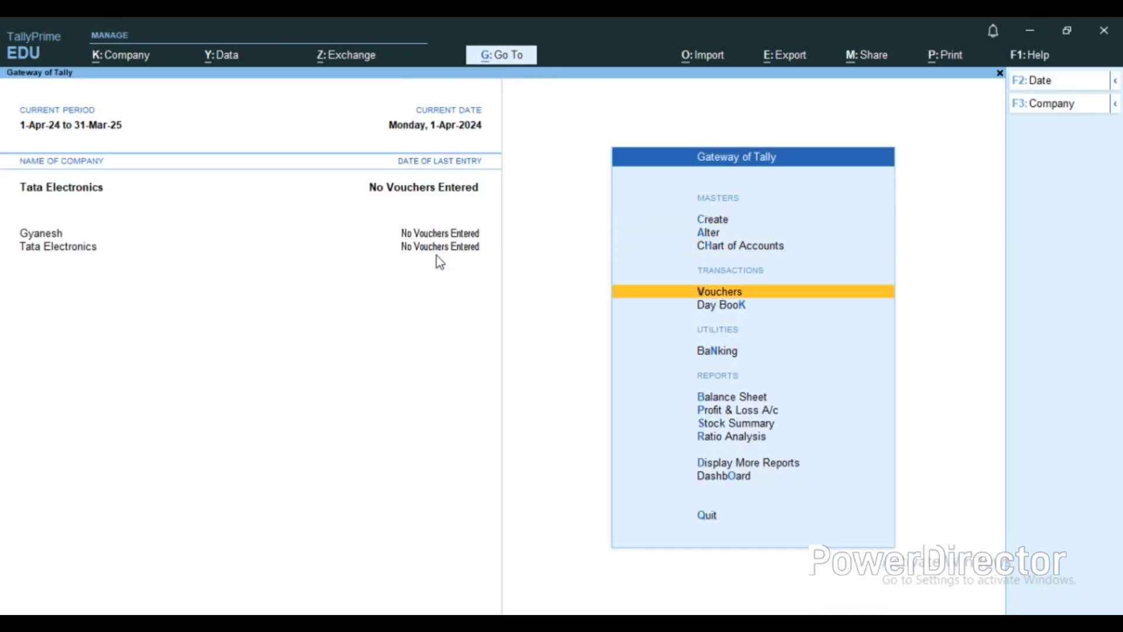
key(Return)
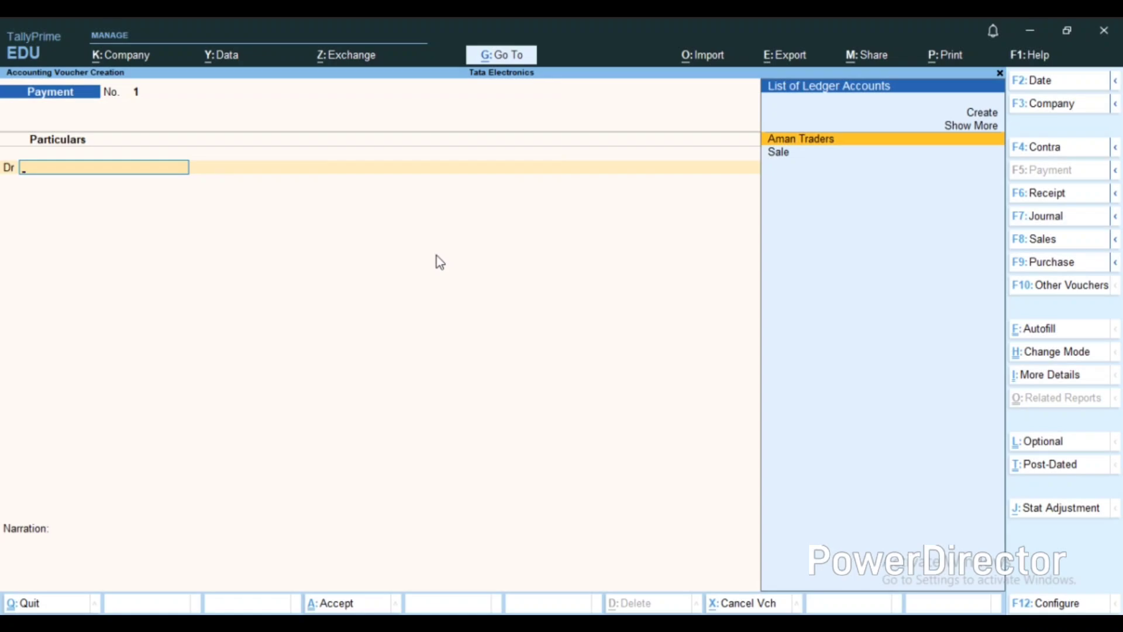
Step: Bring up the list of other voucher types and show the inactive ones
key(Up)
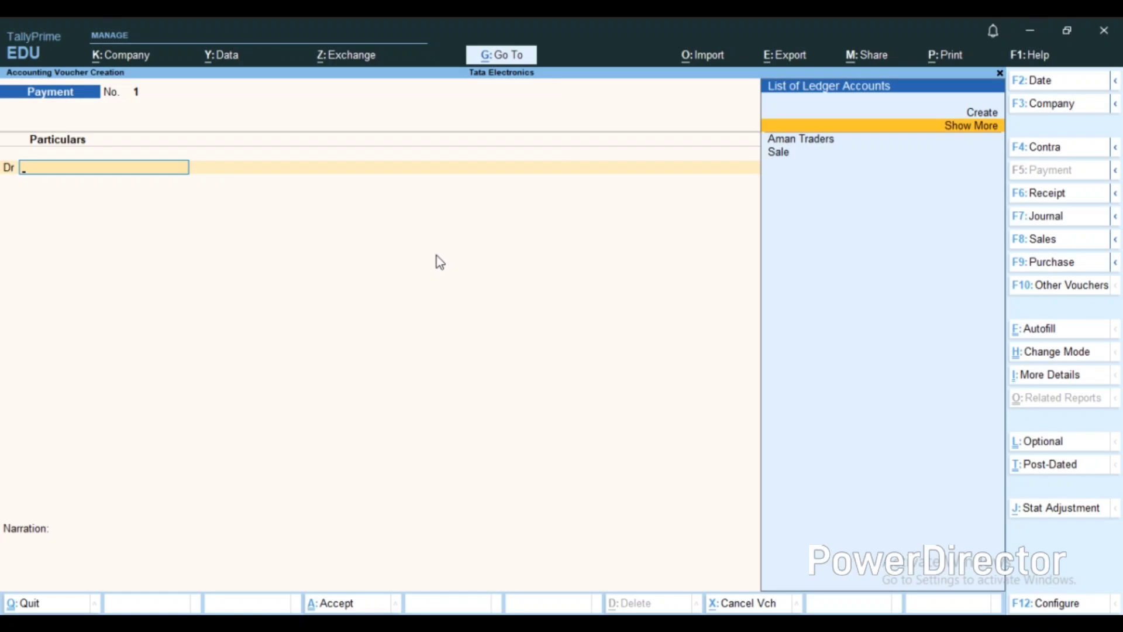
key(F10)
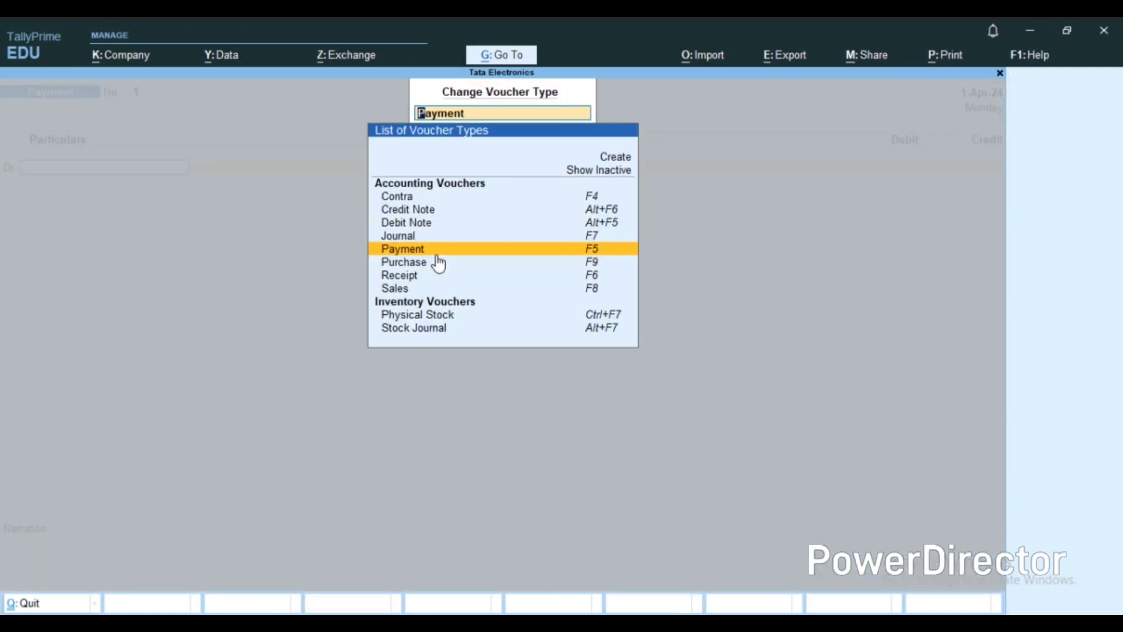
key(Down)
key(Down)
key(Down)
key(Down)
key(Down)
key(Up)
key(Up)
key(Up)
key(Up)
key(Up)
key(Up)
key(Up)
key(Up)
key(Up)
key(Up)
key(Up)
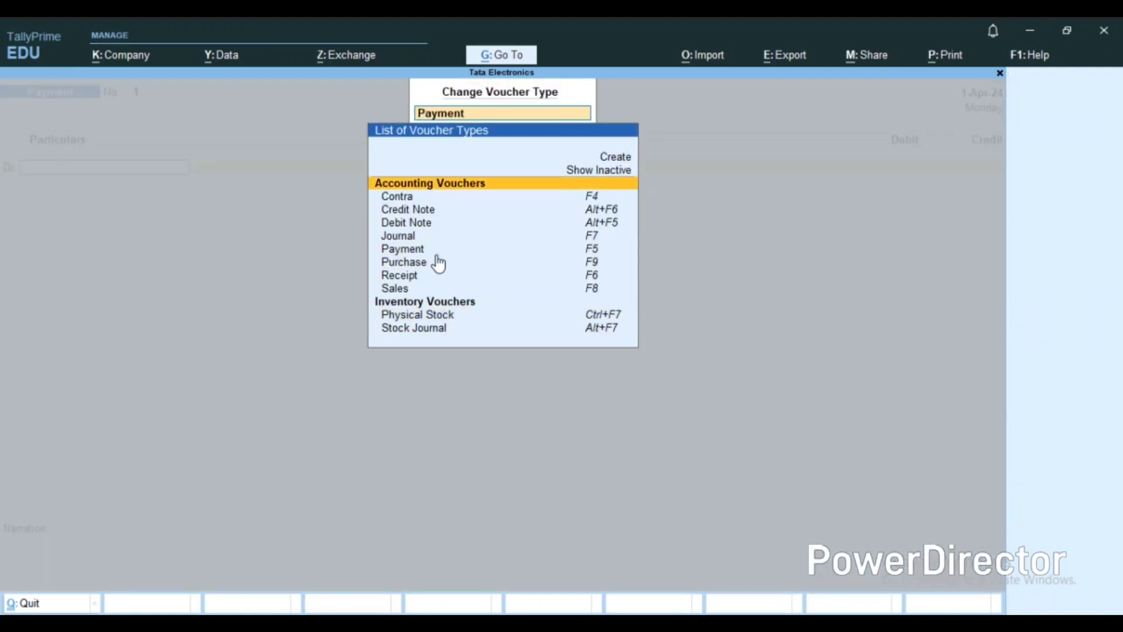
key(Return)
Step: Choose the inactive Sales Order voucher type and activate it to start a sales order
key(Down)
key(Down)
key(Down)
key(Down)
key(Down)
key(Down)
key(Down)
key(Down)
key(Down)
key(Down)
key(Down)
key(Down)
key(Down)
key(Down)
key(Down)
key(Down)
key(Down)
key(Down)
key(Down)
key(Down)
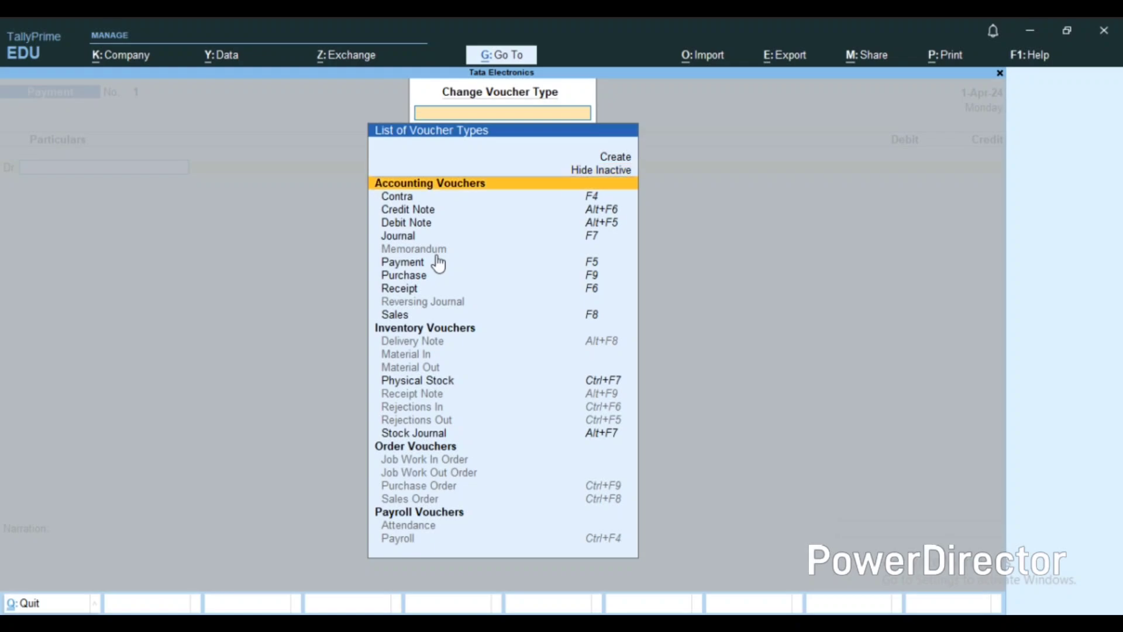
key(Down)
key(Down)
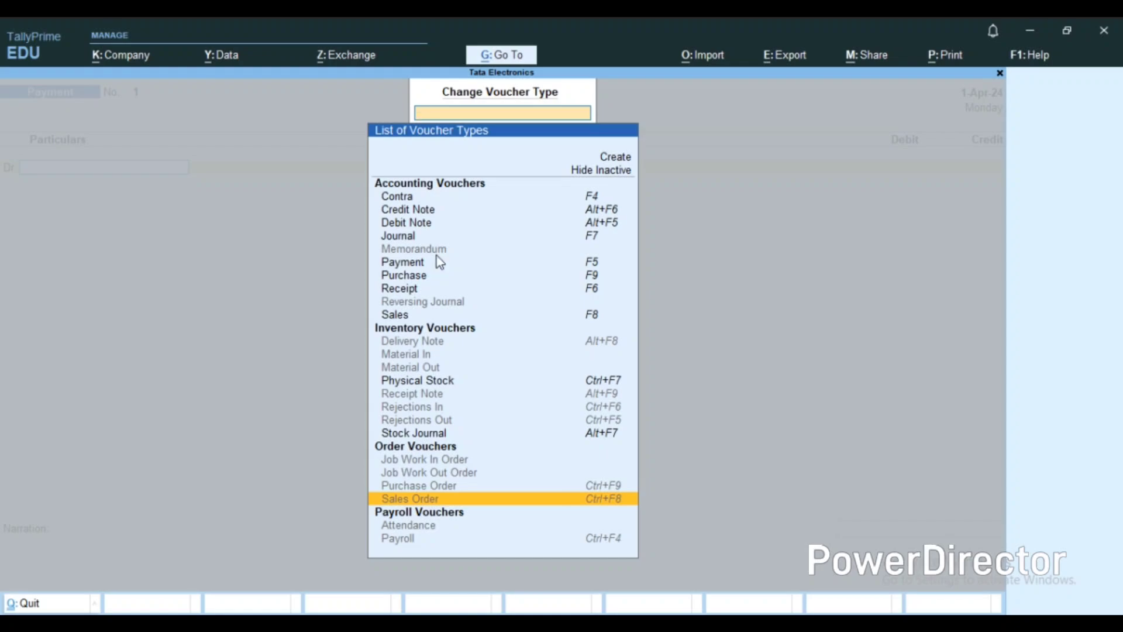
key(Return)
key(y)
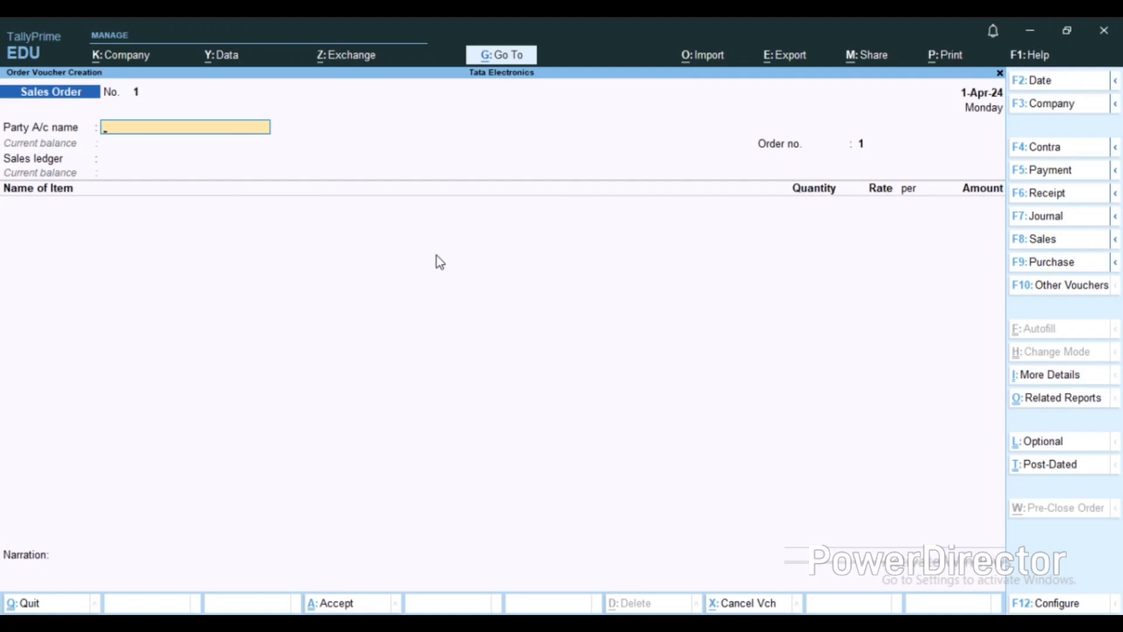
Step: Set the party account to Aman Traders with payment terms Cash, other reference Vishal Traders and delivery terms 5, and accept the party details
text(Am)
key(Return)
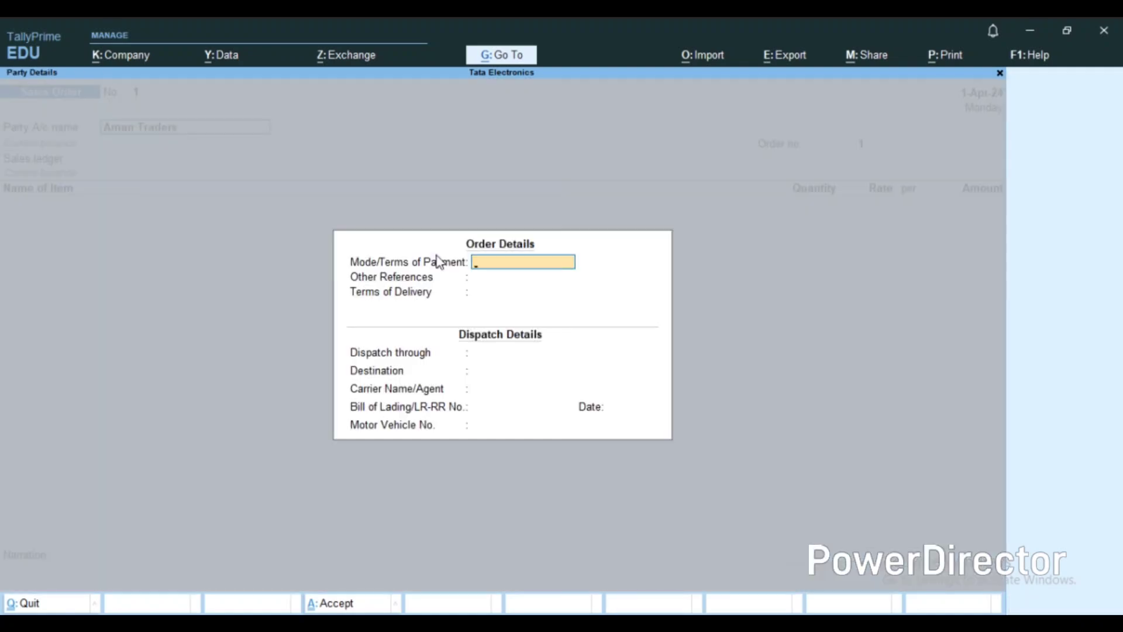
text(Cash)
key(Return)
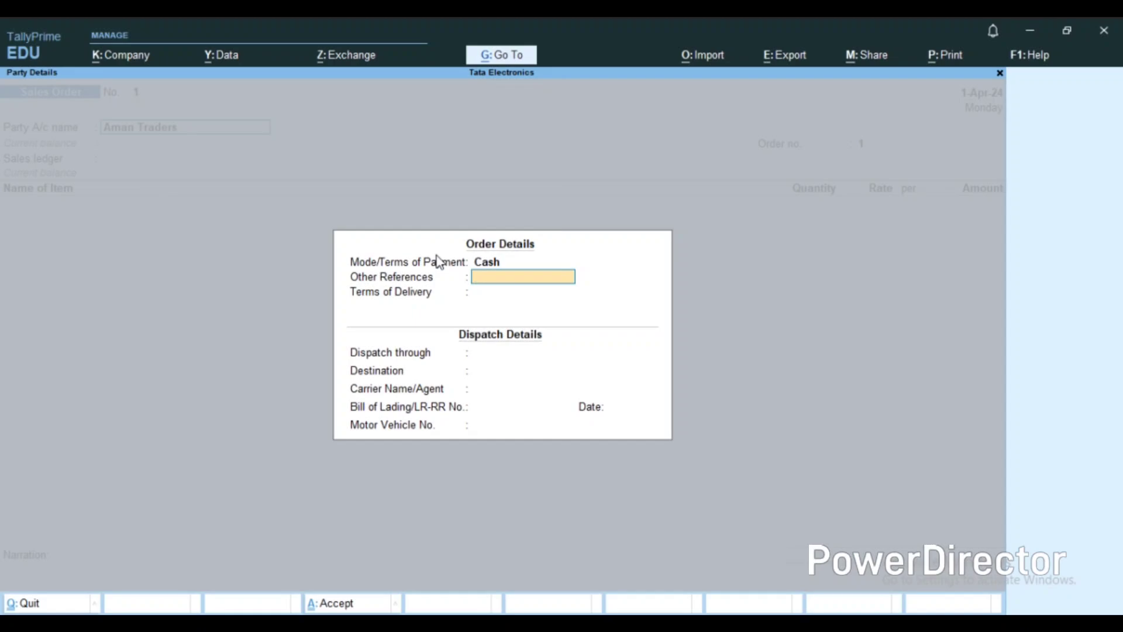
text(Vishal)
text(Traders)
key(Return)
text(5)
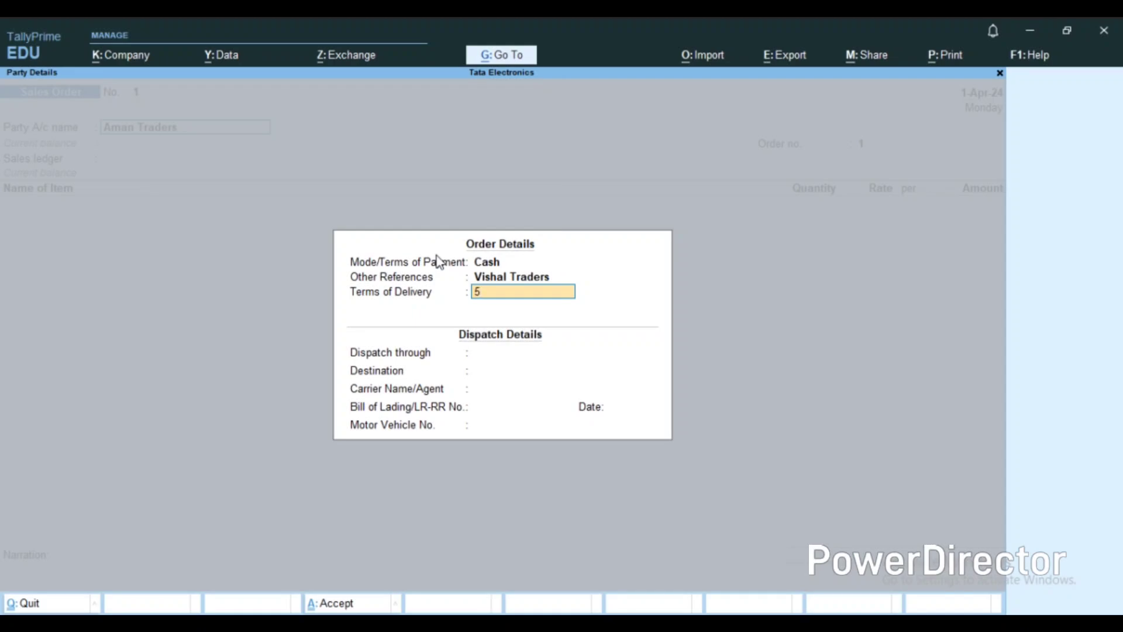
key(ctrl+a)
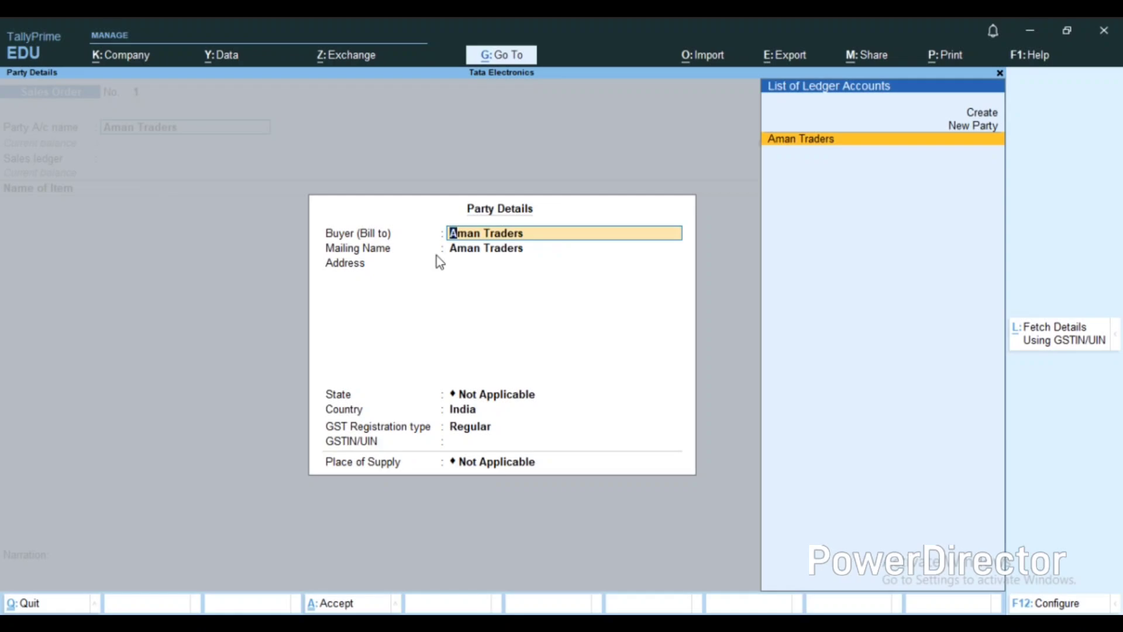
key(ctrl+a)
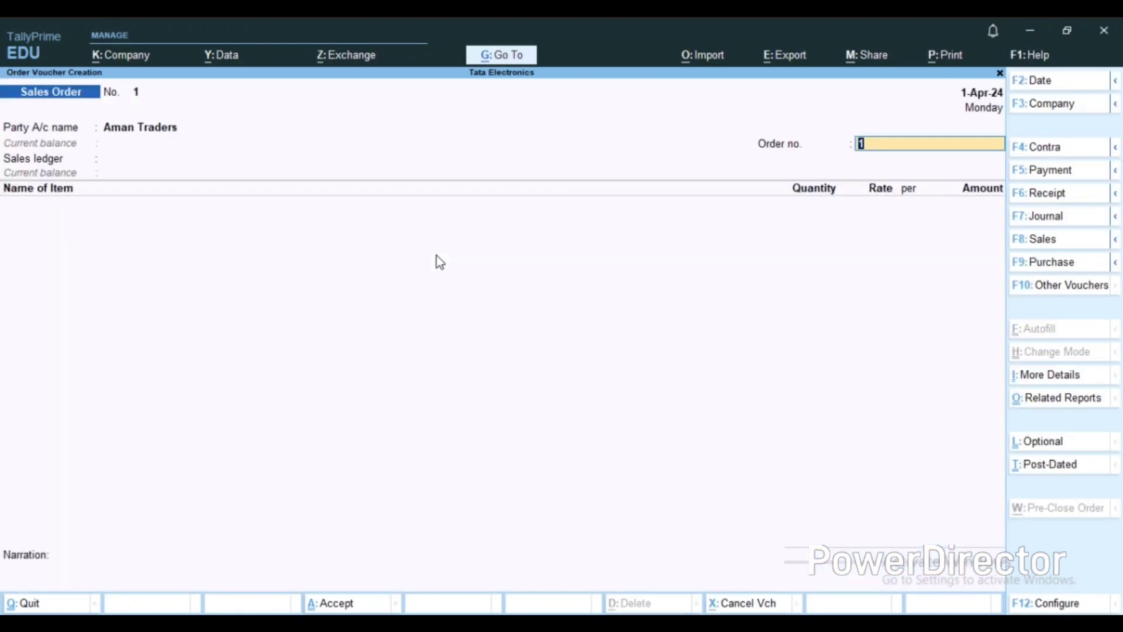
Step: Enter the order number and select Sale as the sales ledger
text(po-123456abc)
key(Return)
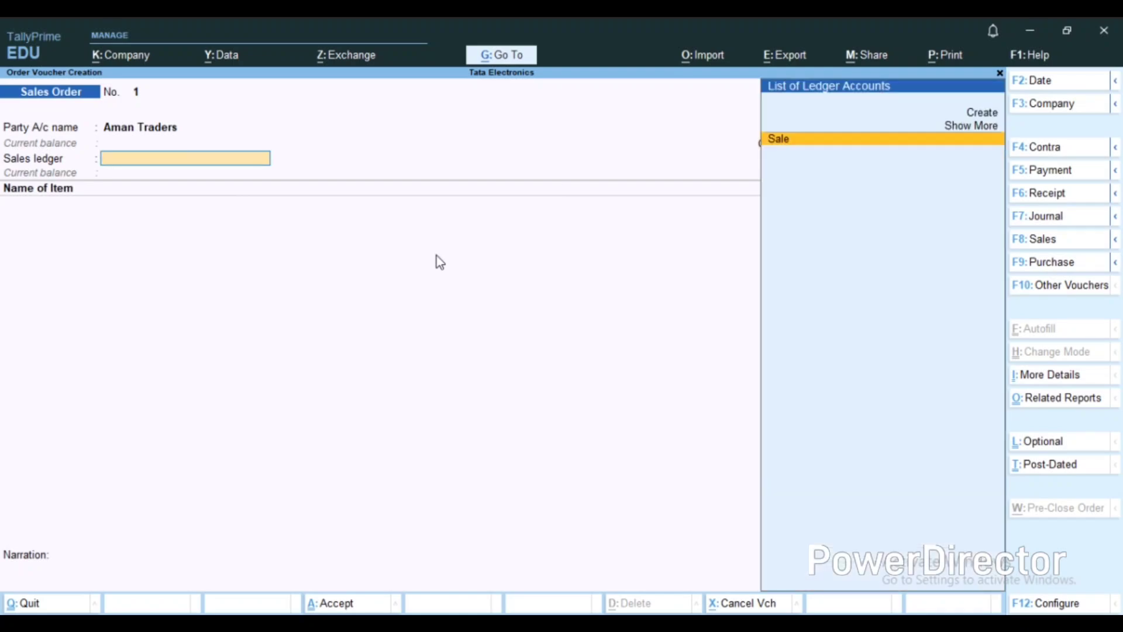
key(Return)
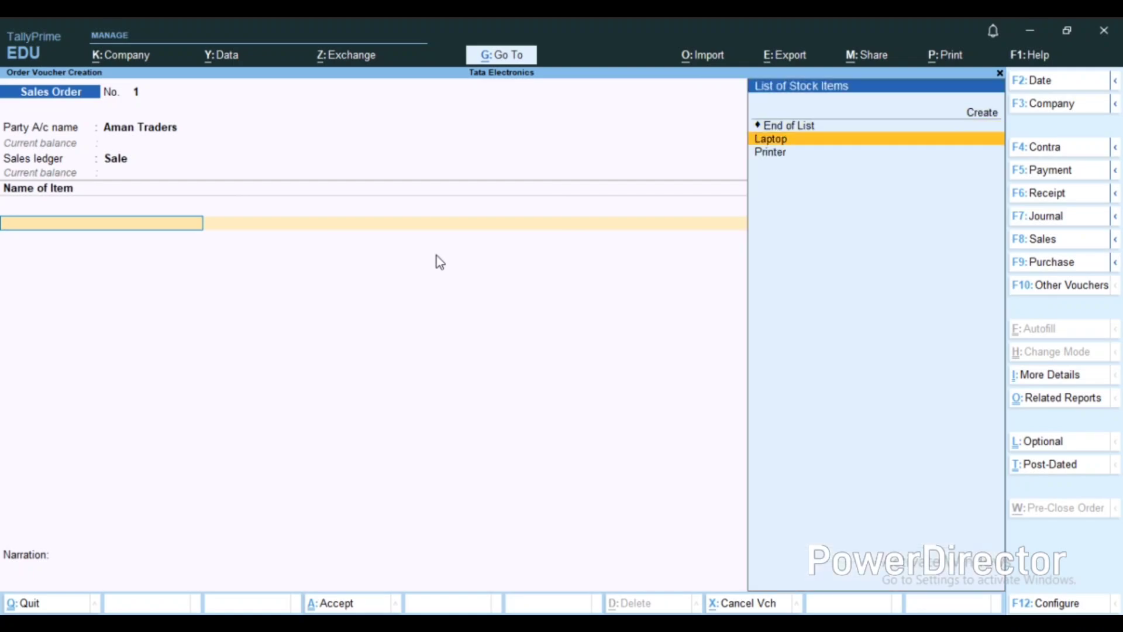
Step: Add the Laptop item to the sales order, due in 3 days, with a quantity of 10 pcs
key(Return)
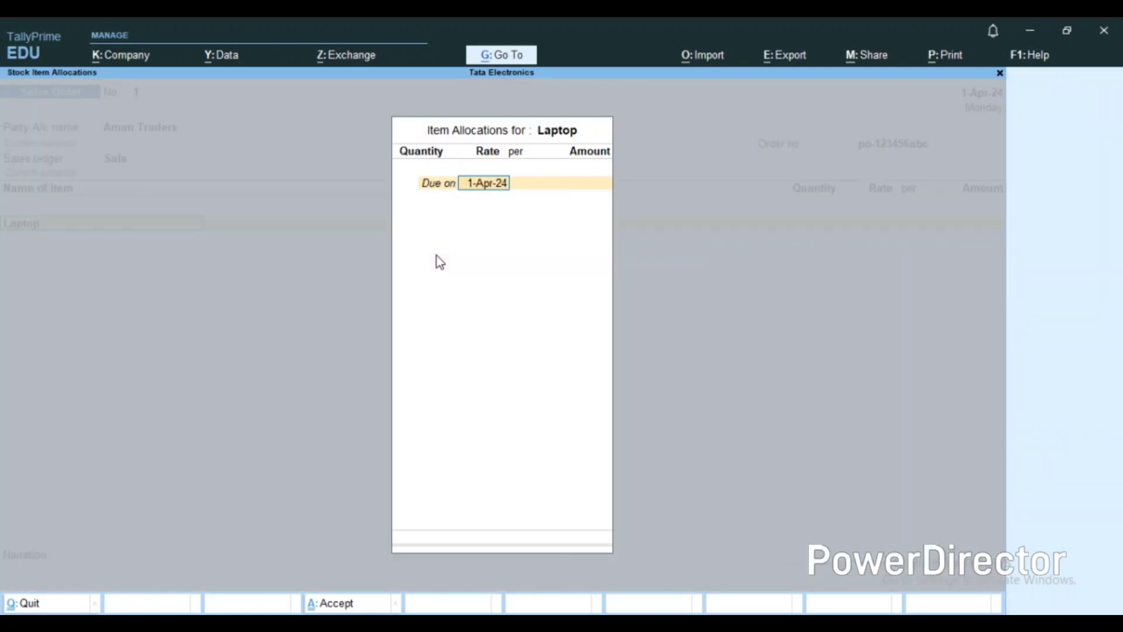
text(1)
key(BackSpace)
text(3)
key(Return)
key(Return)
key(BackSpace)
text(1)
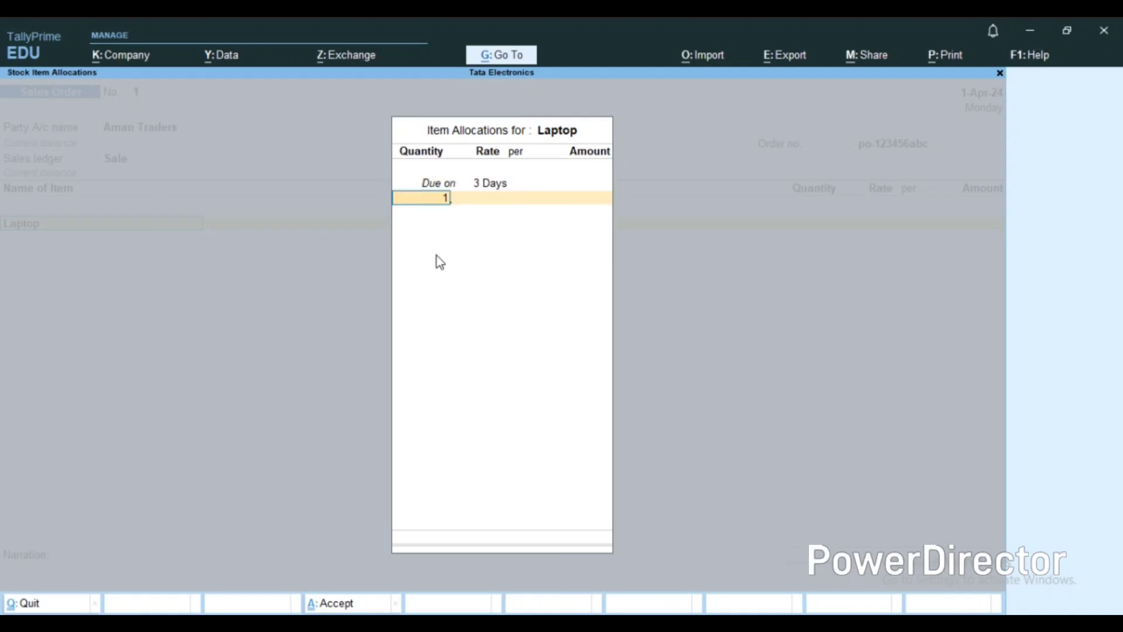
text(0)
key(Return)
key(Return)
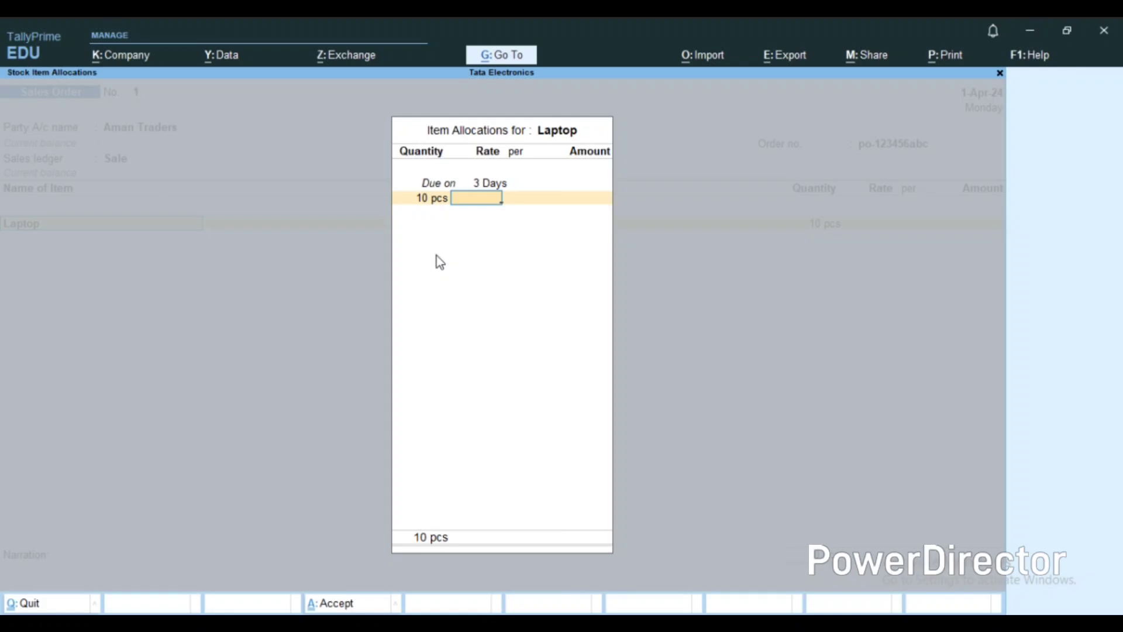
Step: Set the Laptop rate to 40,000 per pcs and complete its item allocation in the sales order
text(40000)
key(Return)
key(Return)
key(Return)
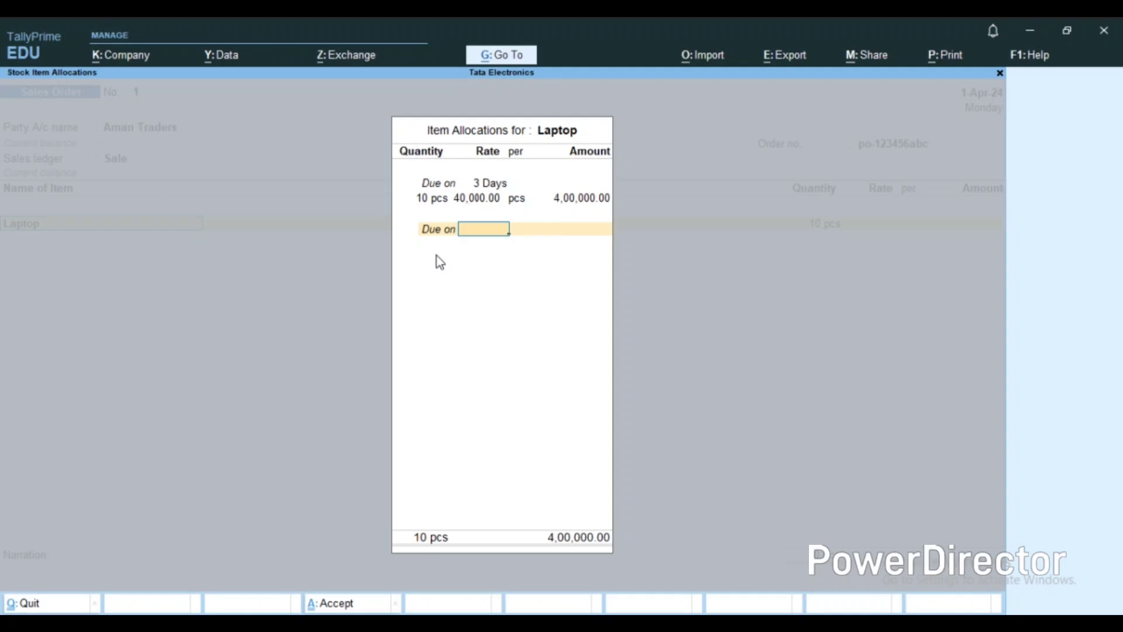
key(Return)
key(Return)
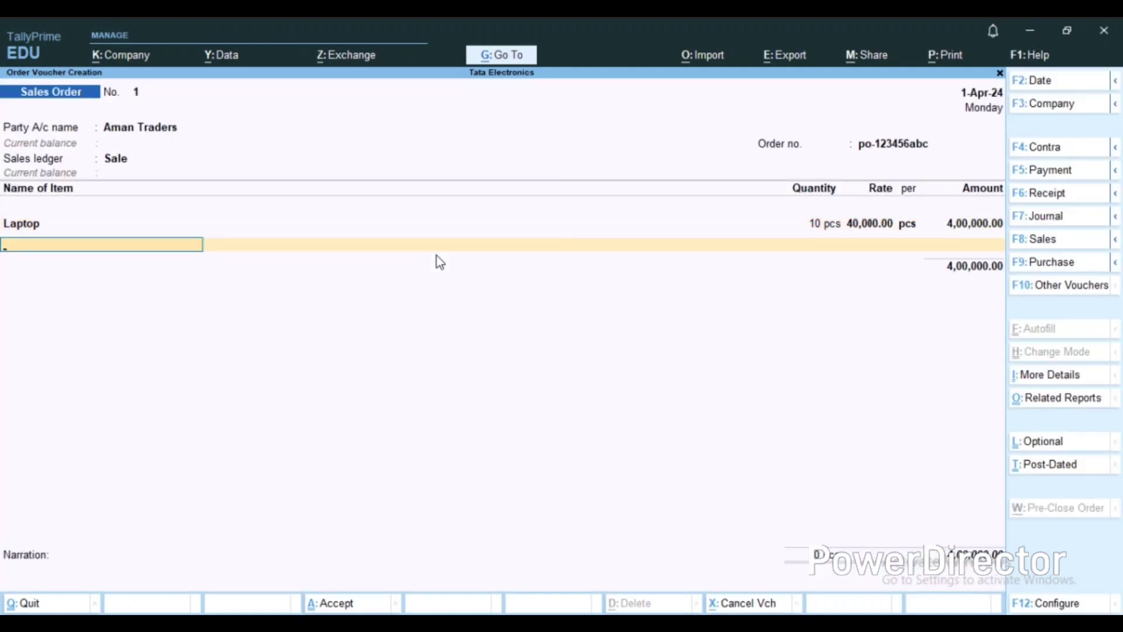
Step: Add the Printer item to the sales order, due in 3 days, with a quantity of 10 pcs
key(Down)
key(Down)
key(Down)
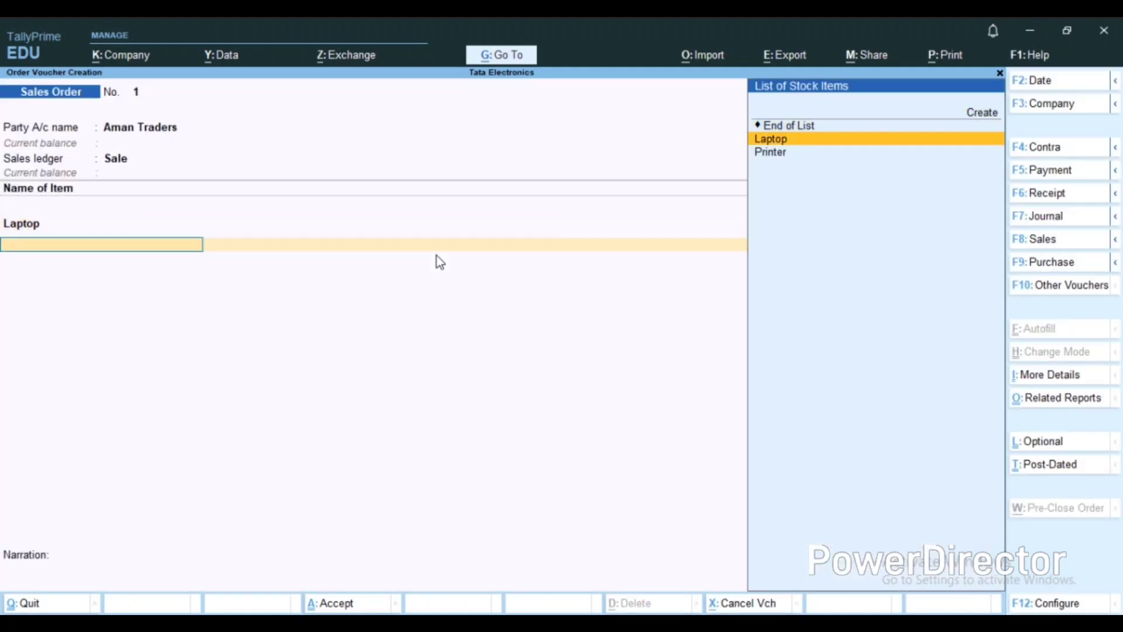
key(Return)
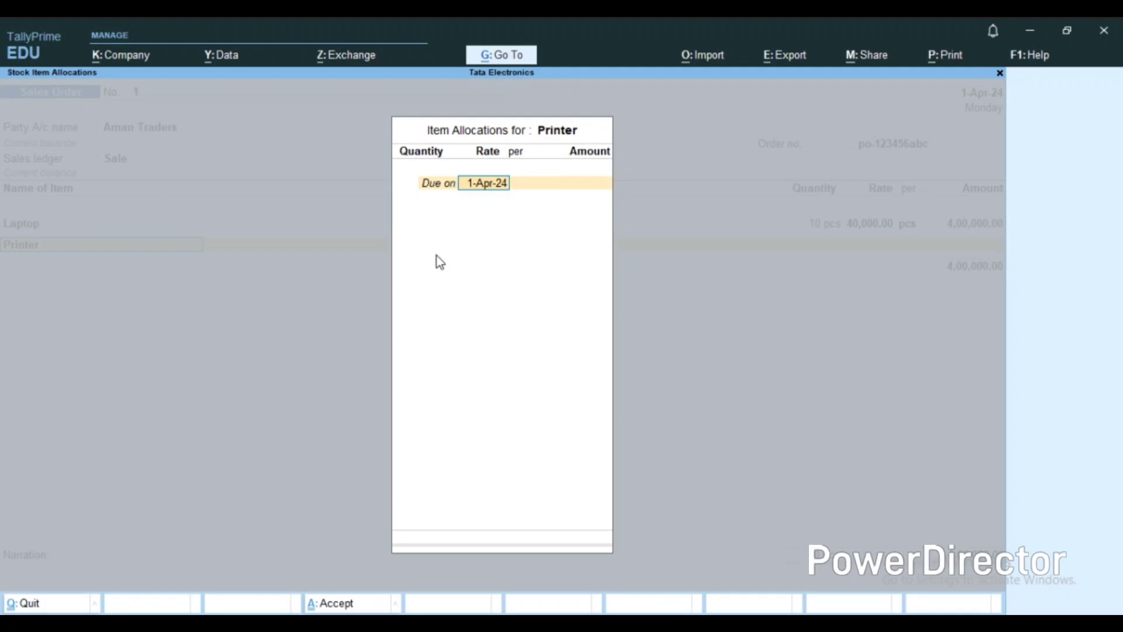
text(3)
key(Return)
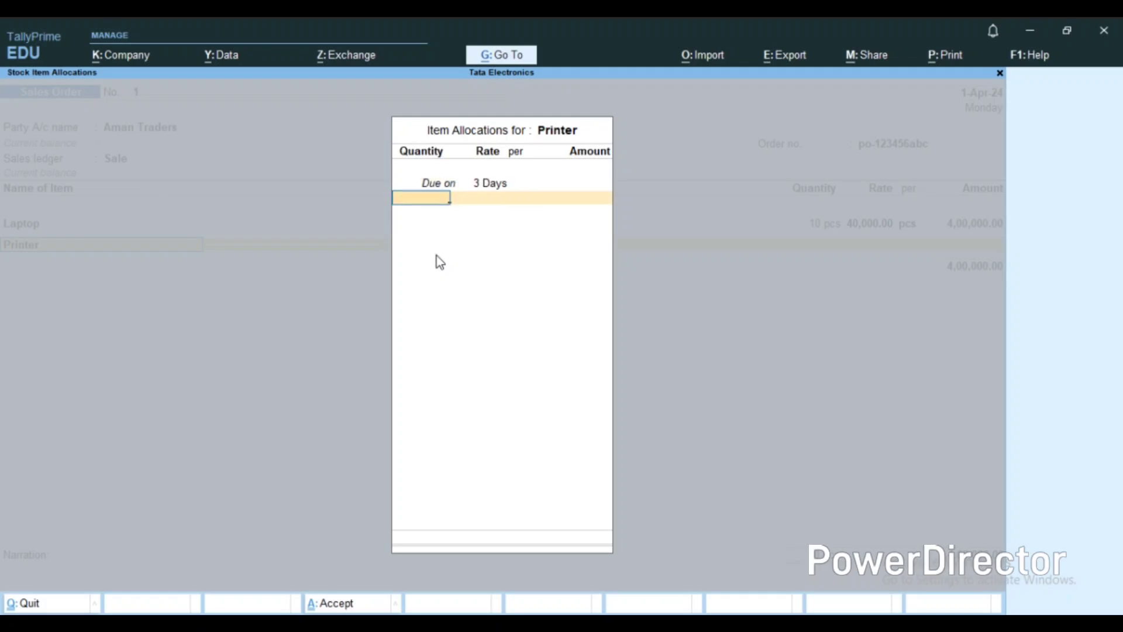
text(10)
key(Return)
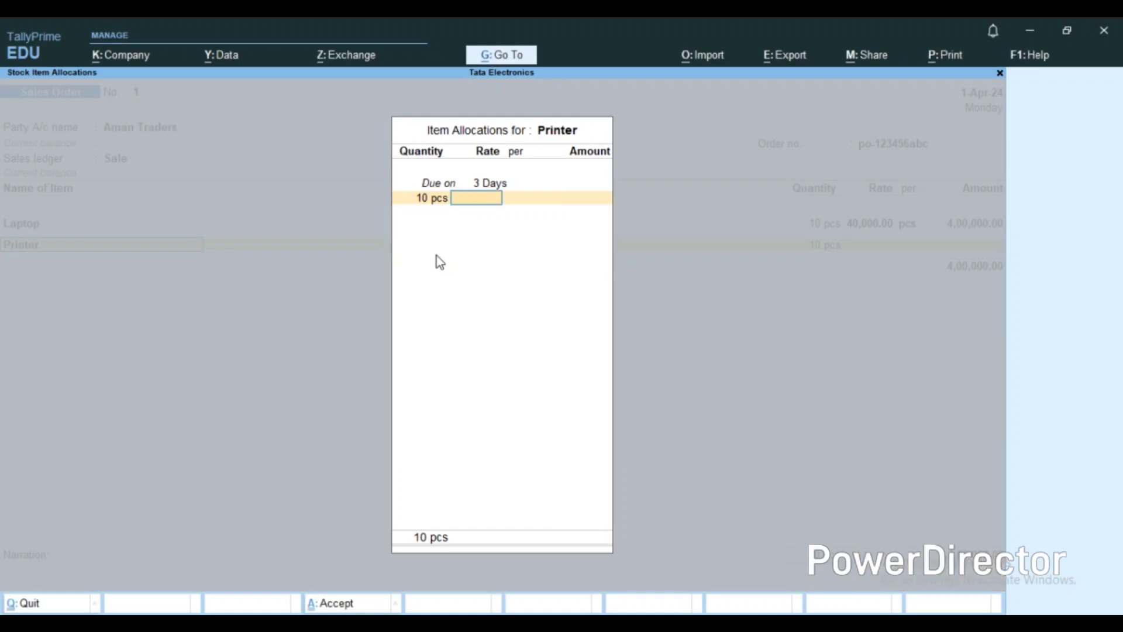
Step: Set the Printer rate to 15,000 per pcs and complete its item allocation
text(15000)
key(Return)
key(Return)
key(Return)
key(Return)
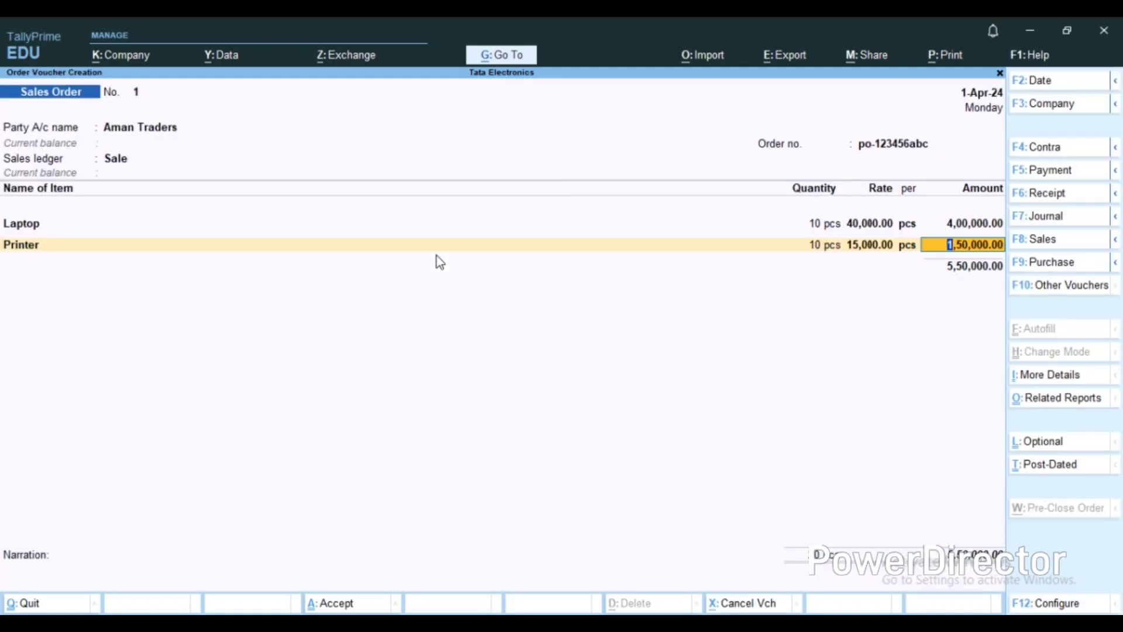
Step: Save the sales order, reopen the saved voucher to review it, and accept it again
key(ctrl)
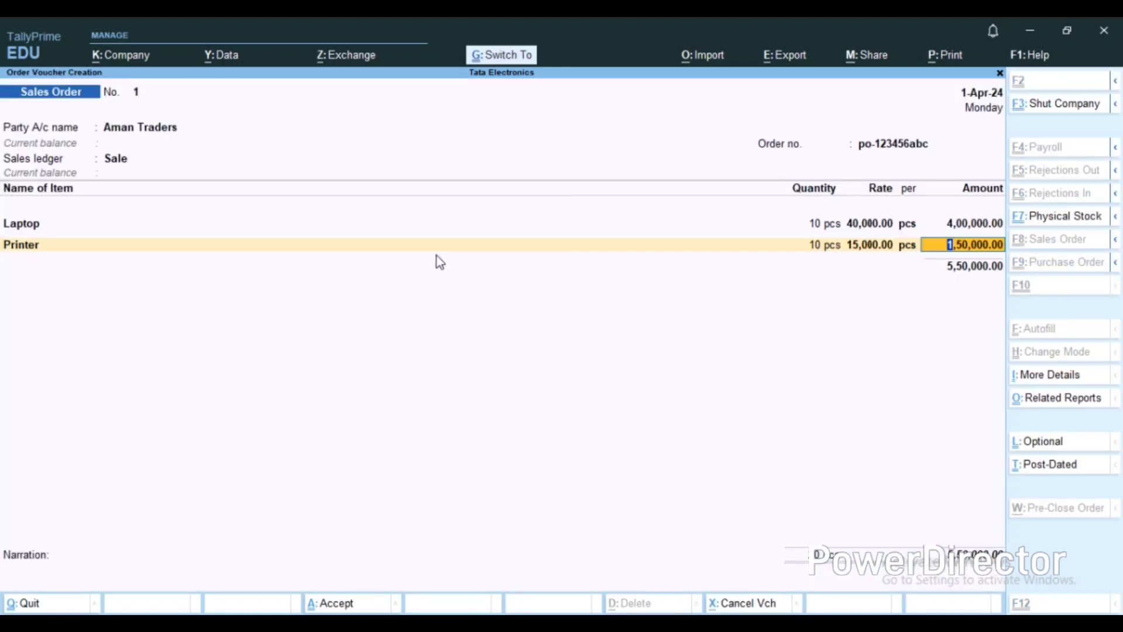
key(ctrl+a)
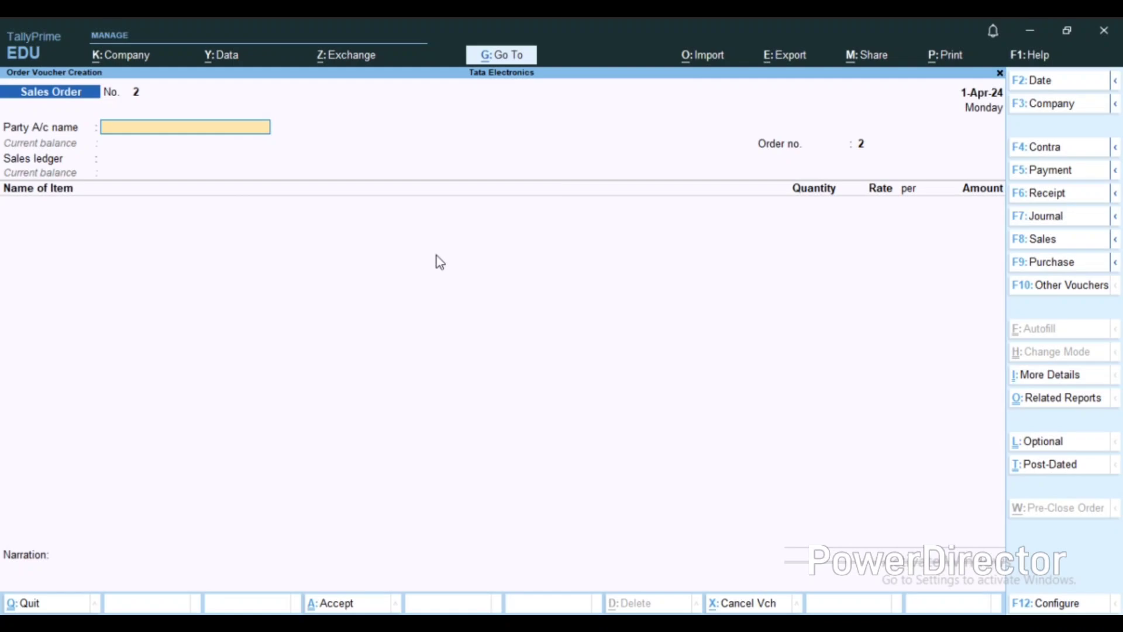
key(Page_Up)
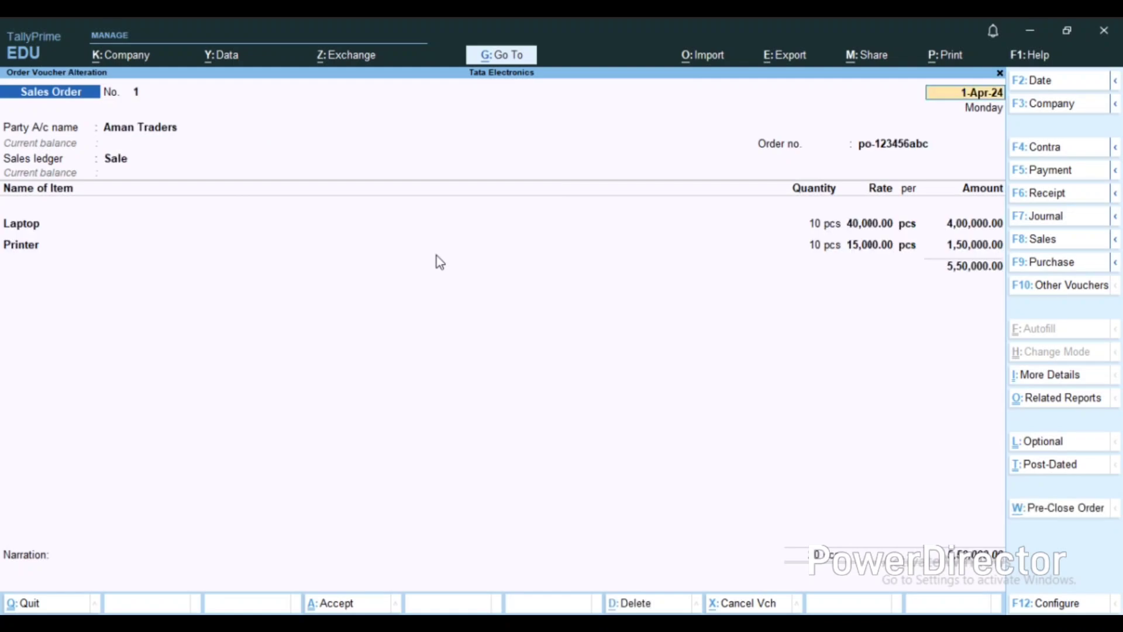
key(ctrl)
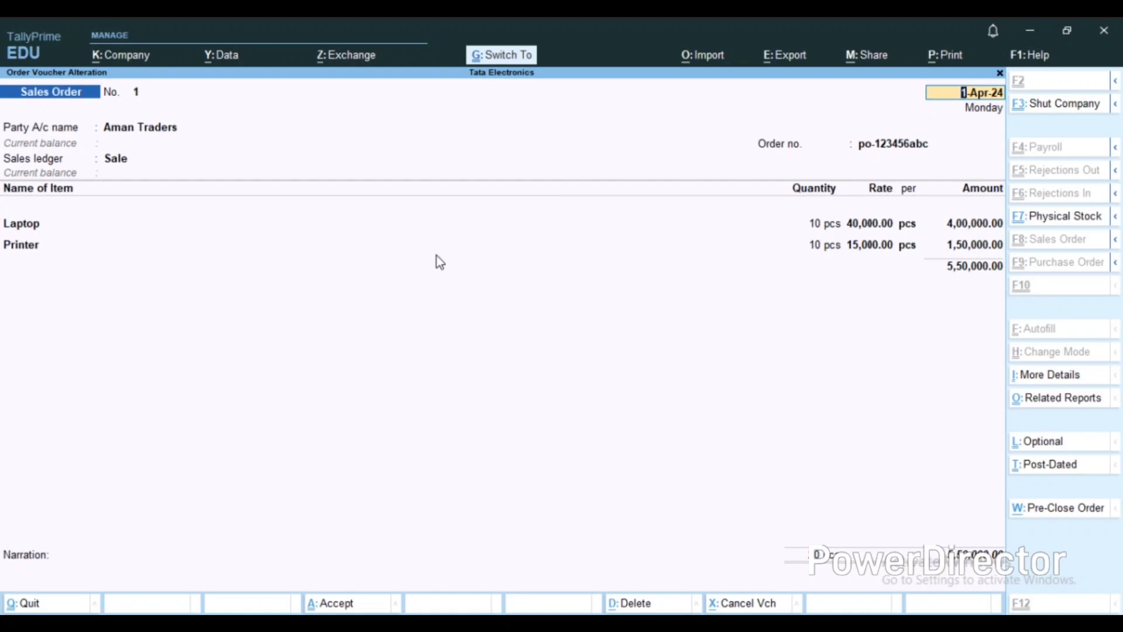
key(ctrl+a)
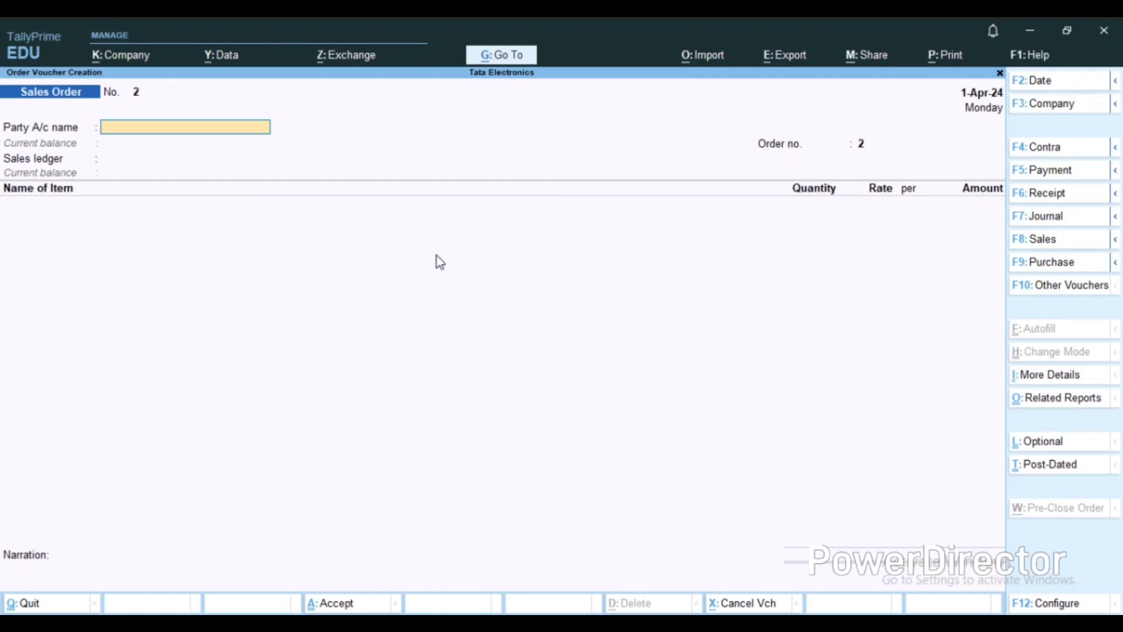
Step: Open the choice of voucher types and show the inactive ones as well
key(F10)
key(Up)
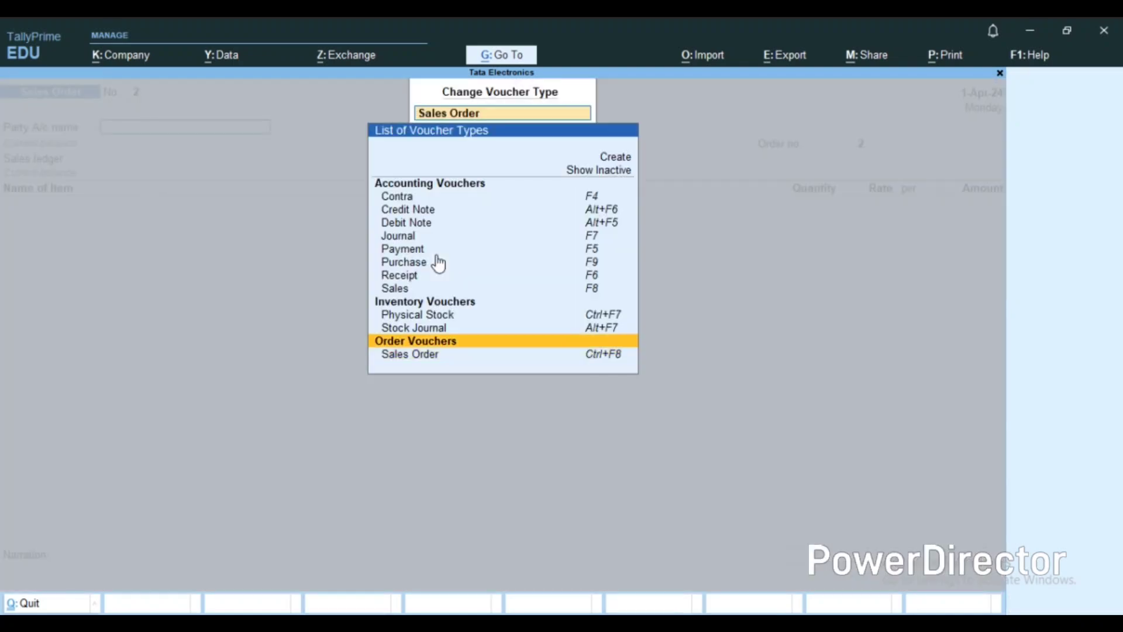
key(Up)
key(Up)
key(Up)
key(Up)
key(Up)
key(Up)
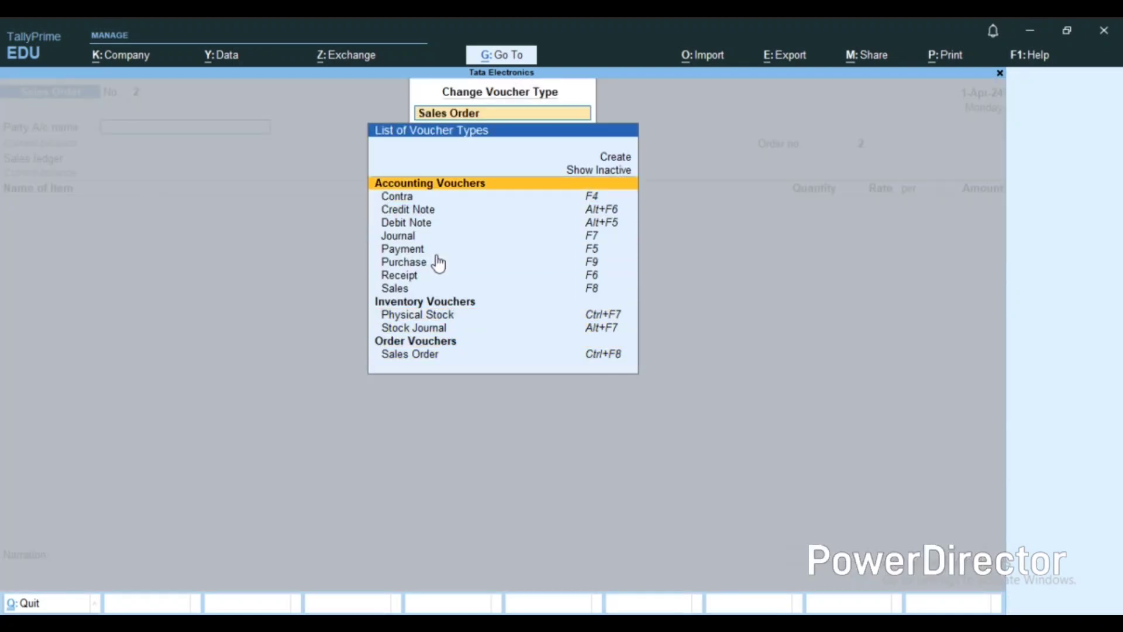
key(Return)
Step: Choose the inactive Delivery Note voucher type and activate it to start a delivery note
key(Down)
key(Down)
key(Down)
key(Down)
key(Down)
key(Down)
key(Down)
key(Down)
key(Down)
key(Down)
key(Down)
key(Down)
key(Down)
key(Down)
key(Down)
key(Down)
key(Down)
key(Down)
key(Down)
key(Down)
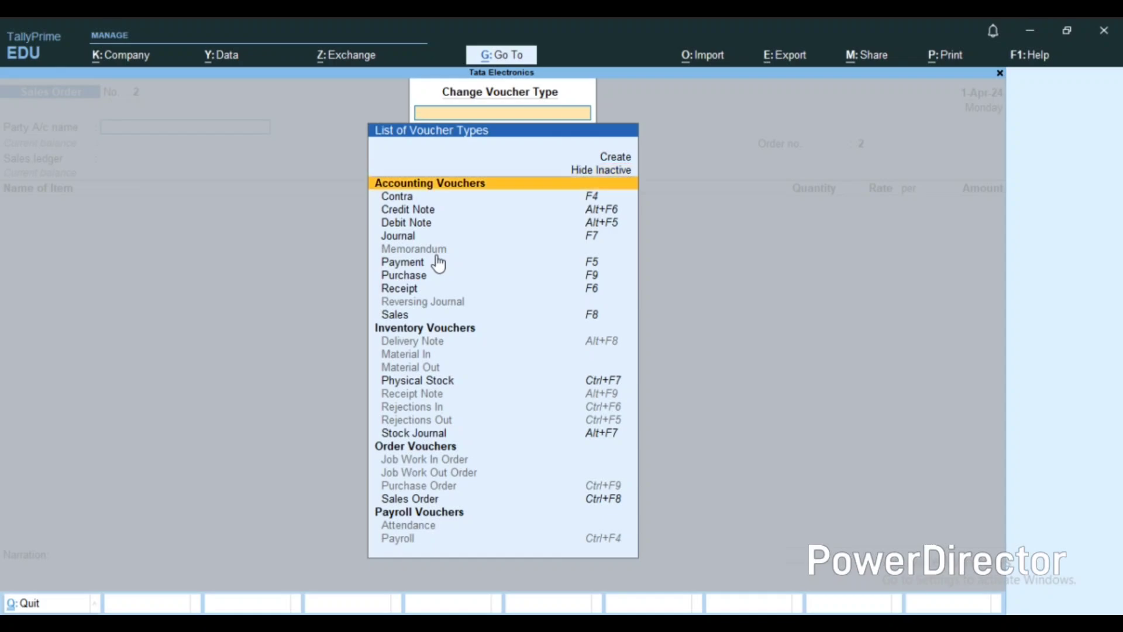
key(Down)
key(Down)
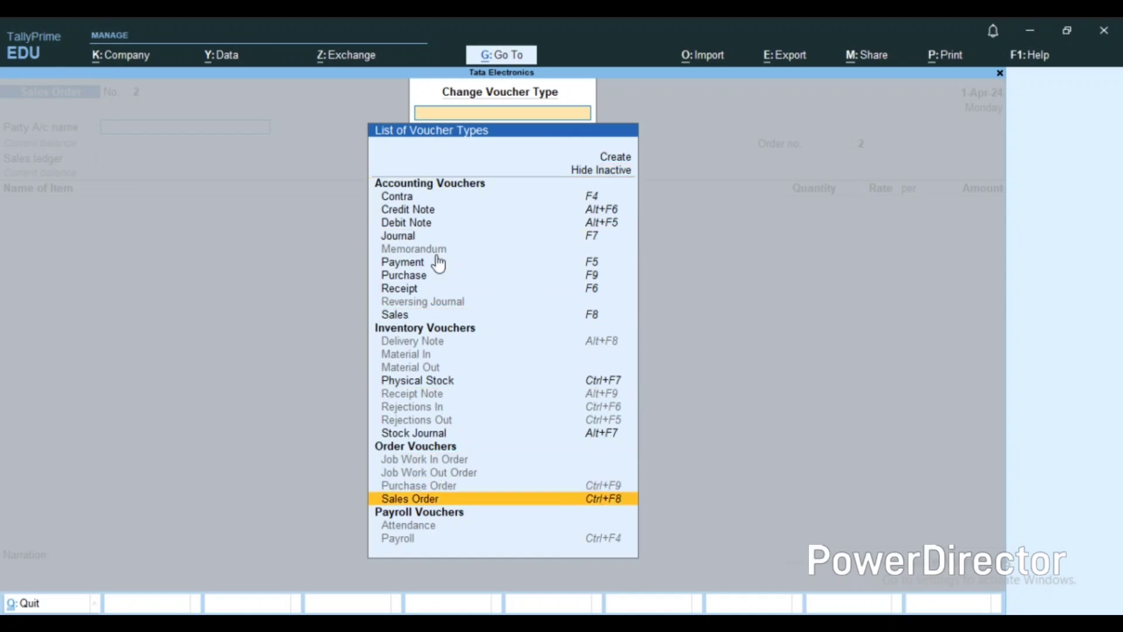
key(Up)
key(Up)
key(Up)
key(Up)
key(Up)
key(Up)
key(Up)
key(Up)
key(Up)
key(Up)
key(Up)
key(Up)
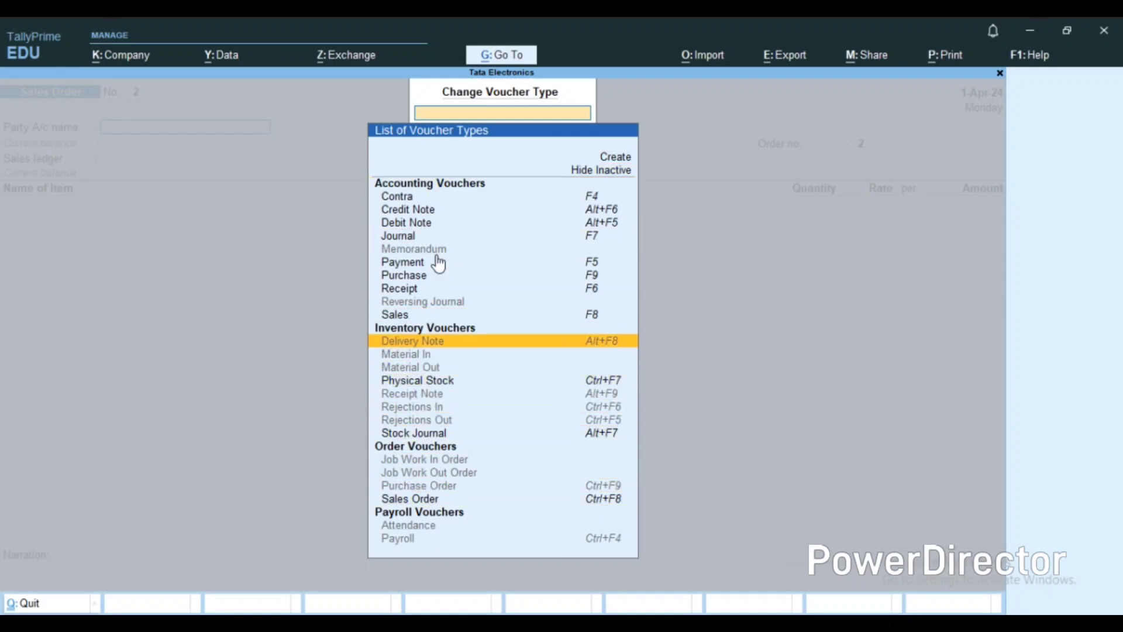
key(Down)
key(Return)
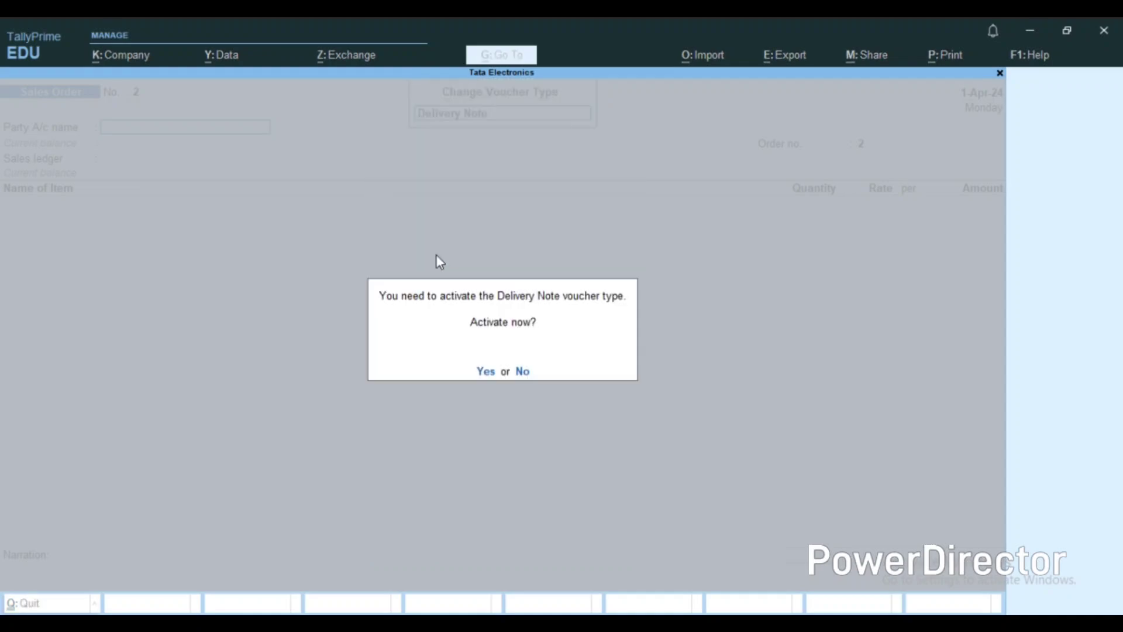
key(y)
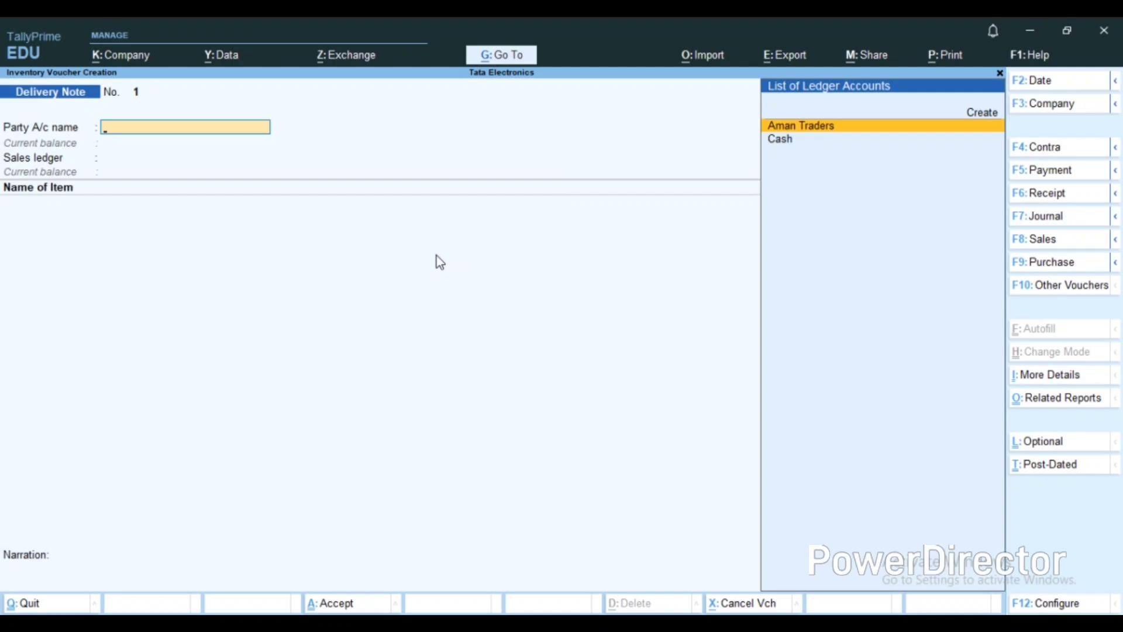
Step: Set the delivery note's party account to Aman Traders and enter a new order number, keeping the proposed order date
key(Return)
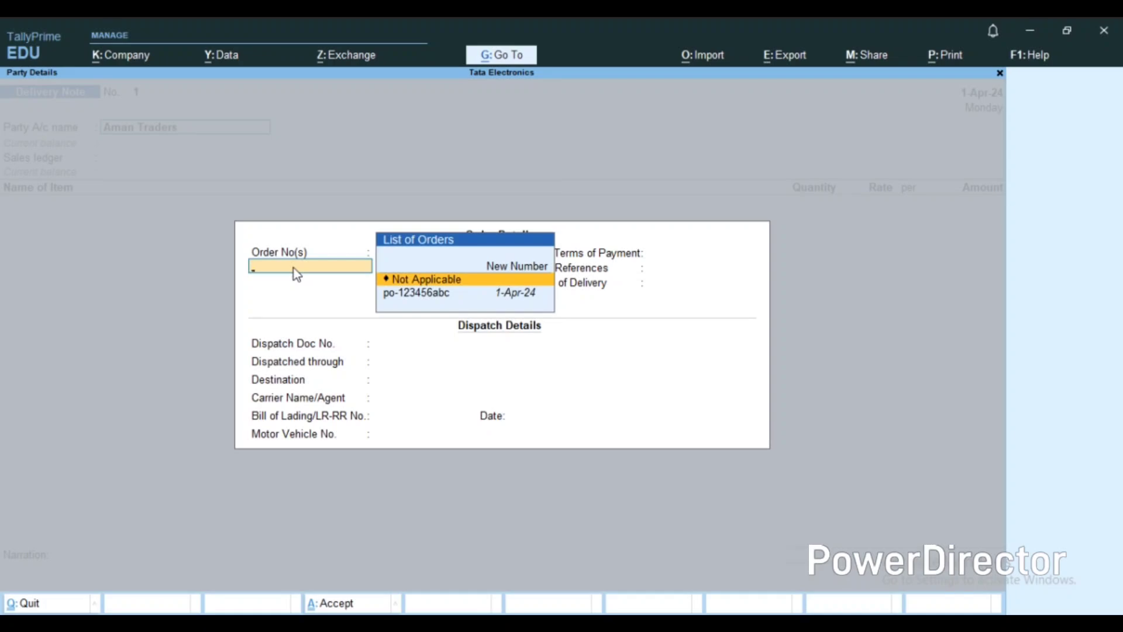
text(p0)
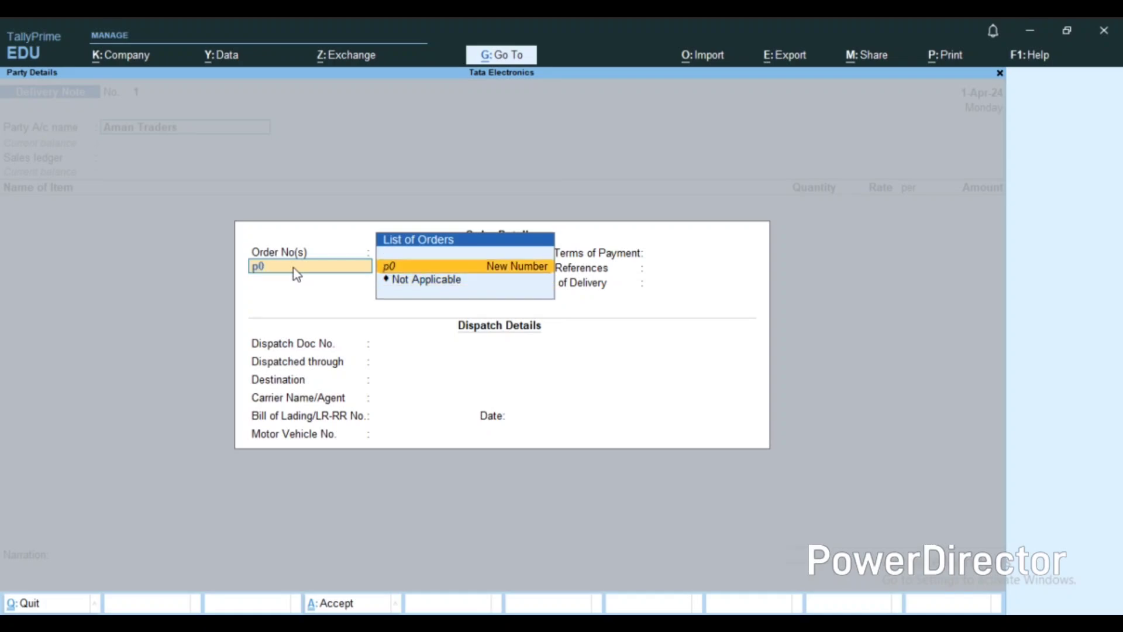
text(-654321def)
key(Return)
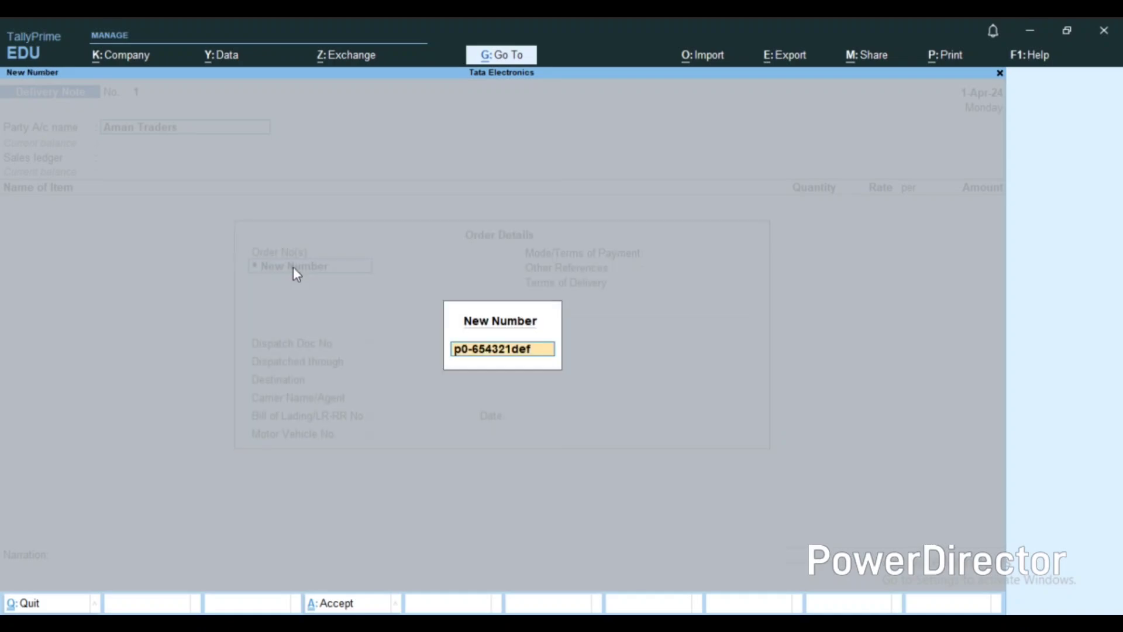
key(Return)
key(Return)
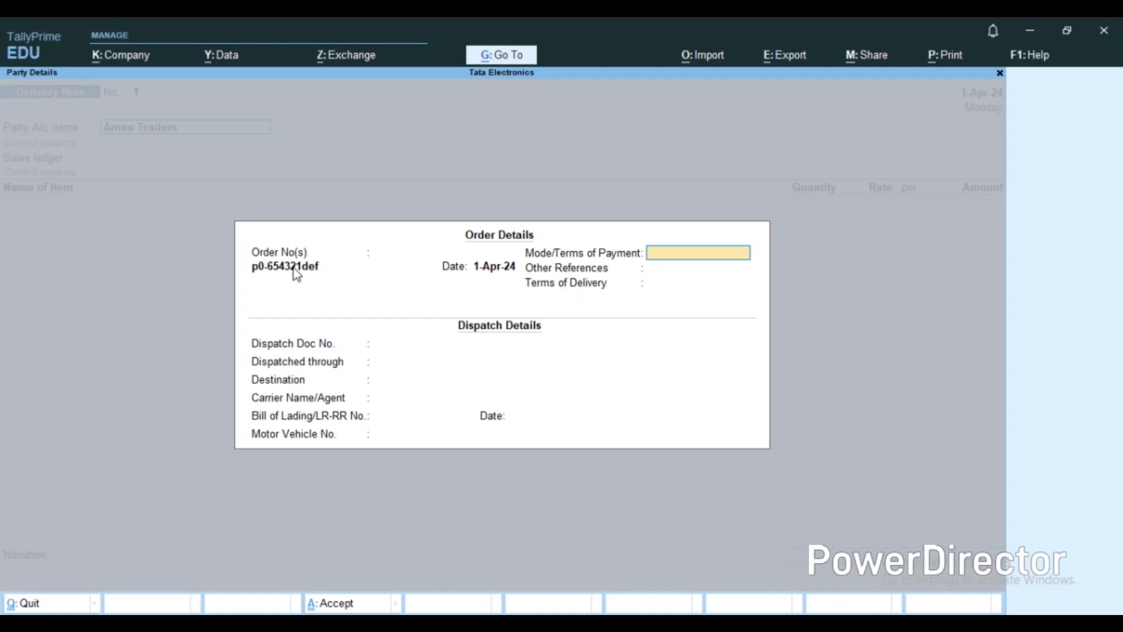
Step: Set the payment terms to Cash, other references to Vishal Traders and terms of delivery to 3, and accept the order and party details
text(Cash)
key(Return)
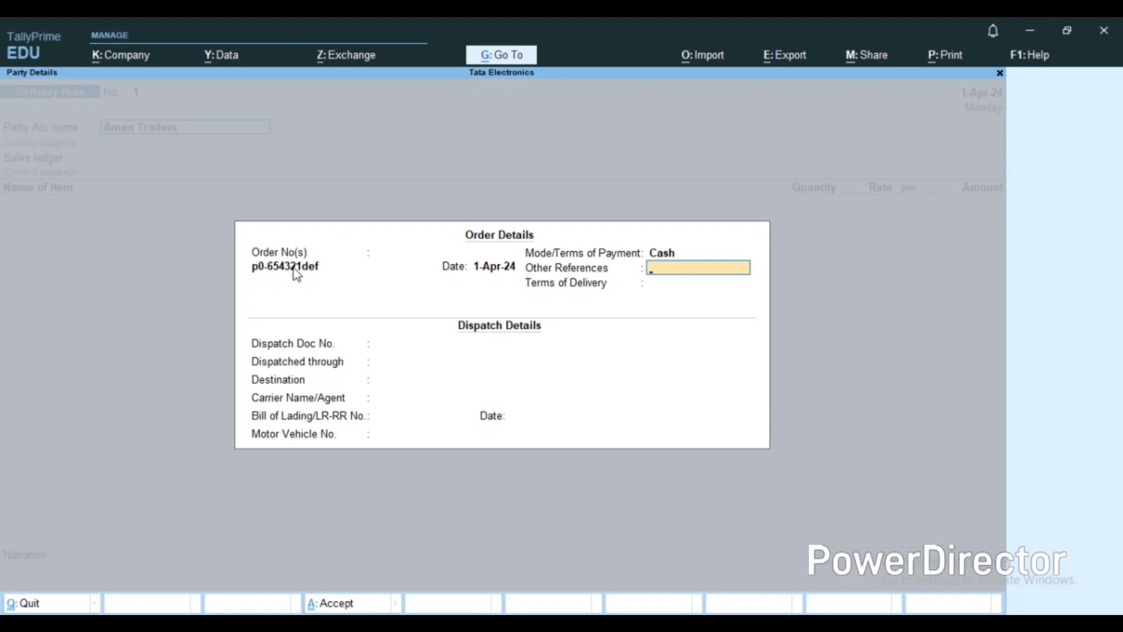
text(Vishal Traders)
key(Return)
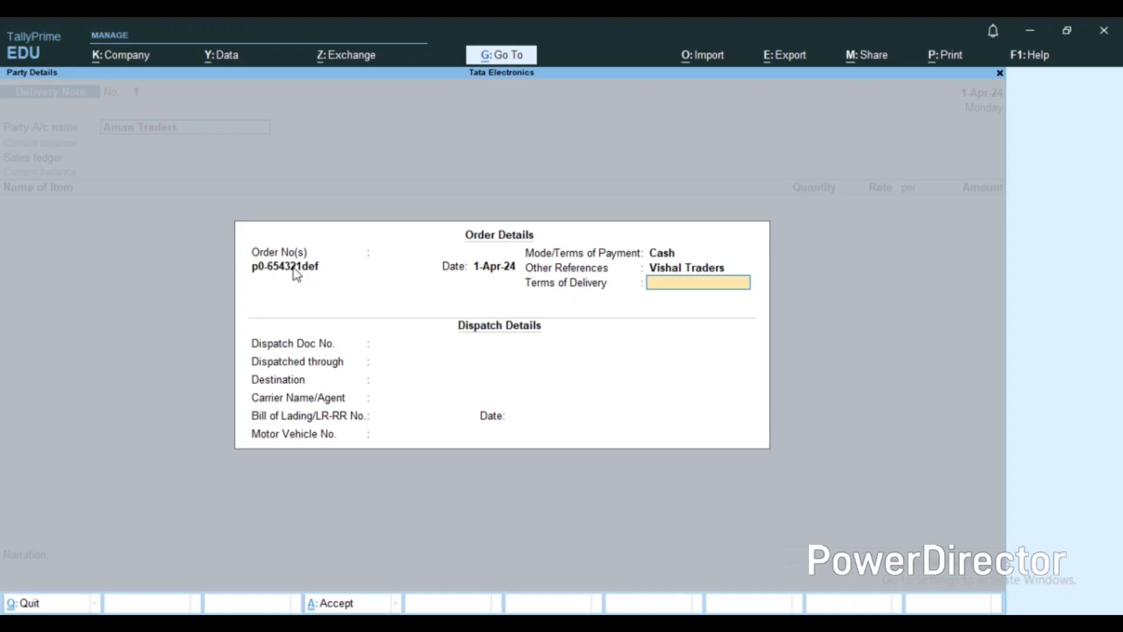
text(3)
key(ctrl+a)
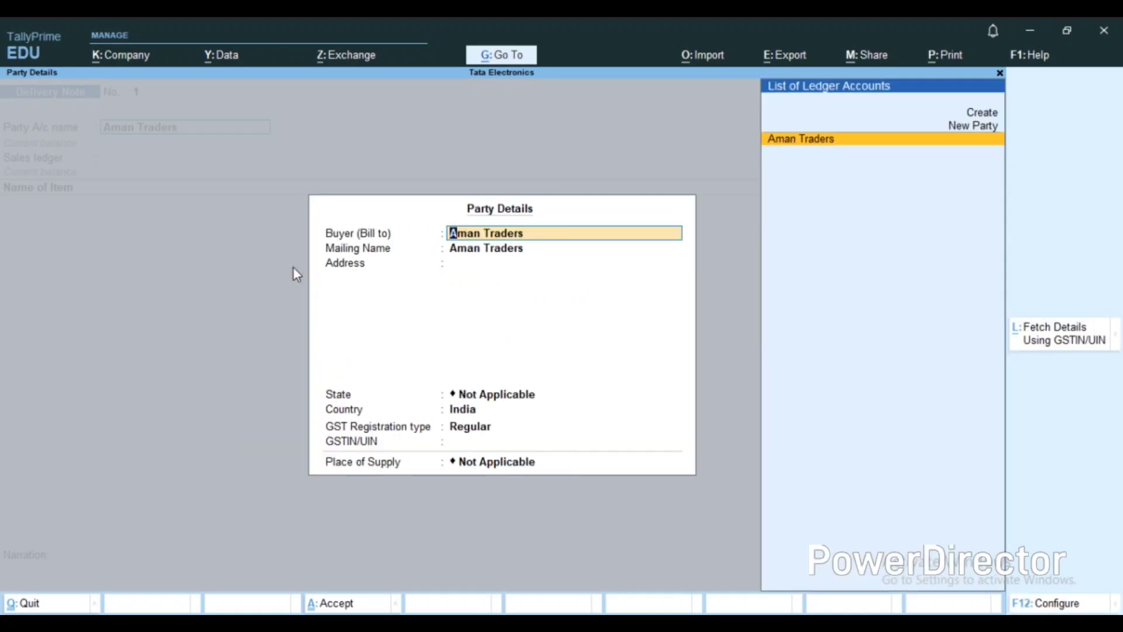
key(ctrl+a)
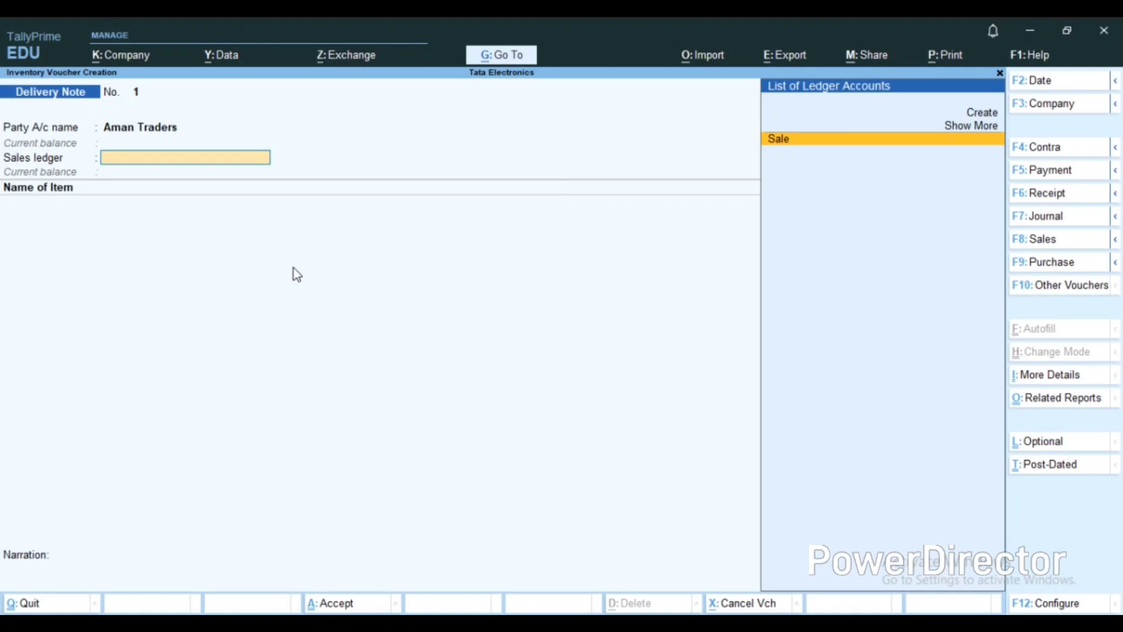
Step: Select Sale as the sales ledger and add the Laptop item to the delivery note
key(Return)
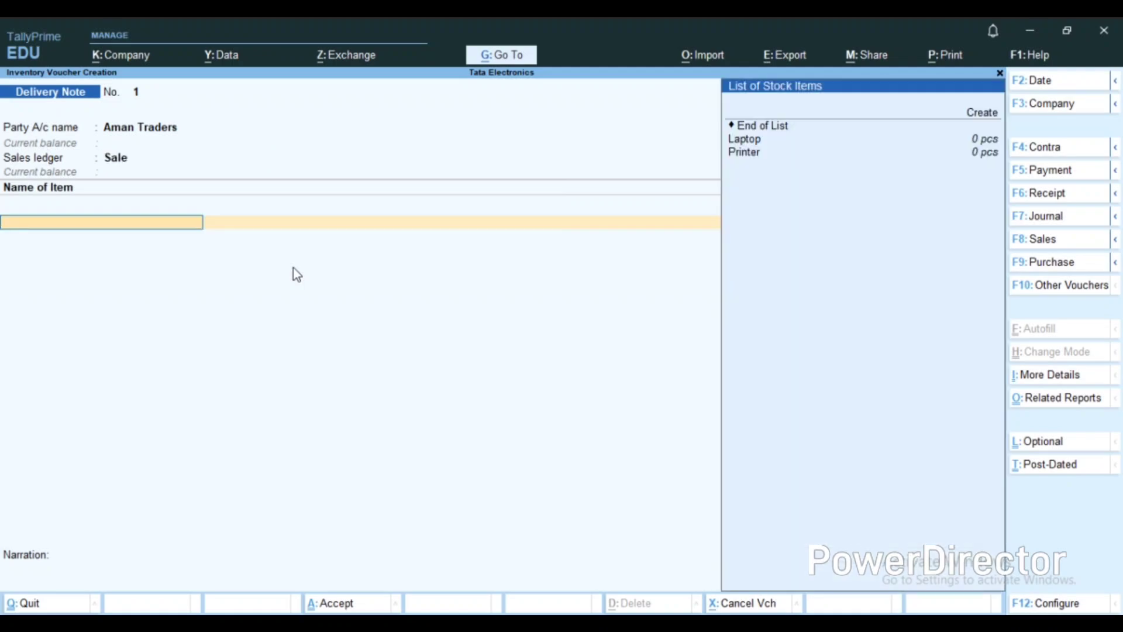
key(Down)
key(Down)
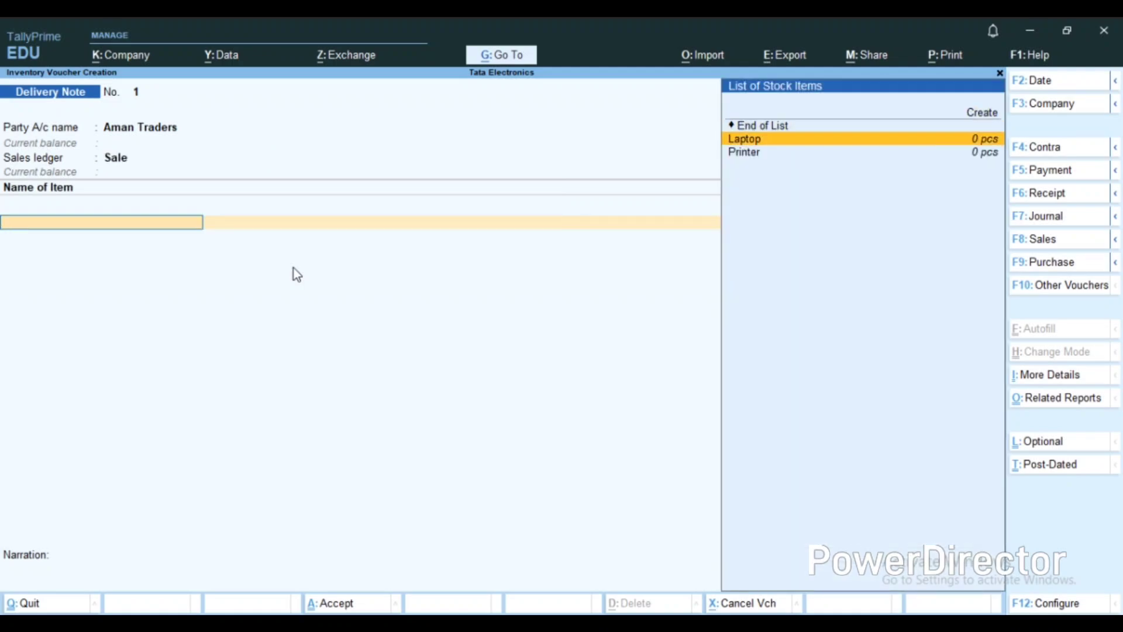
key(Return)
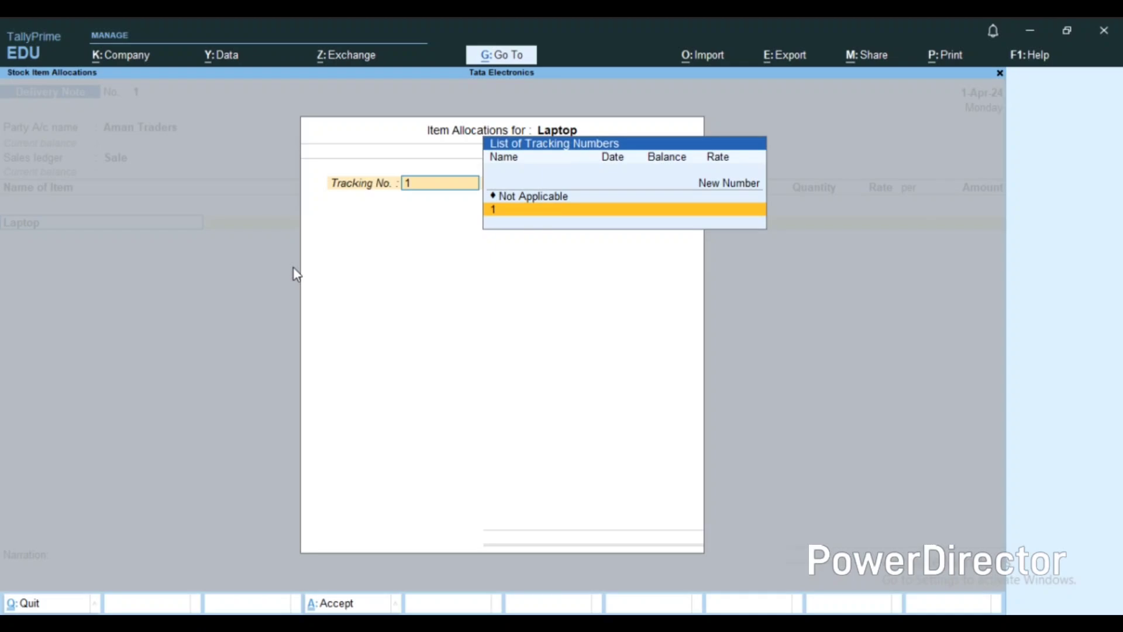
Step: Enter a new tracking number for the Laptop, link it to the existing sales order, and accept the item allocation
text(Po-)
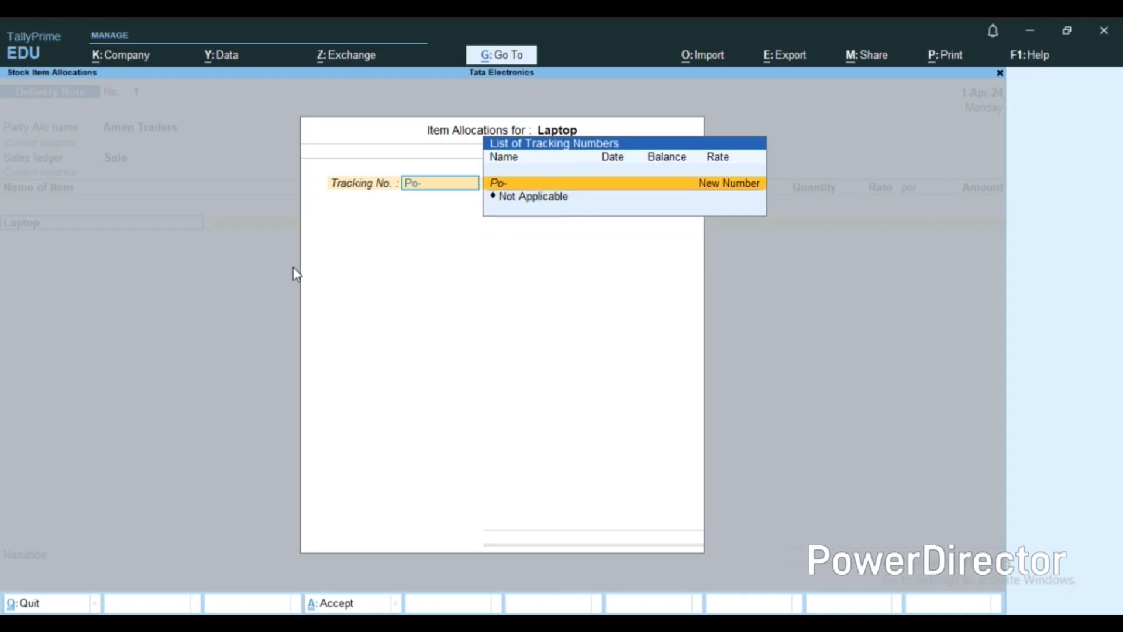
text(654321def)
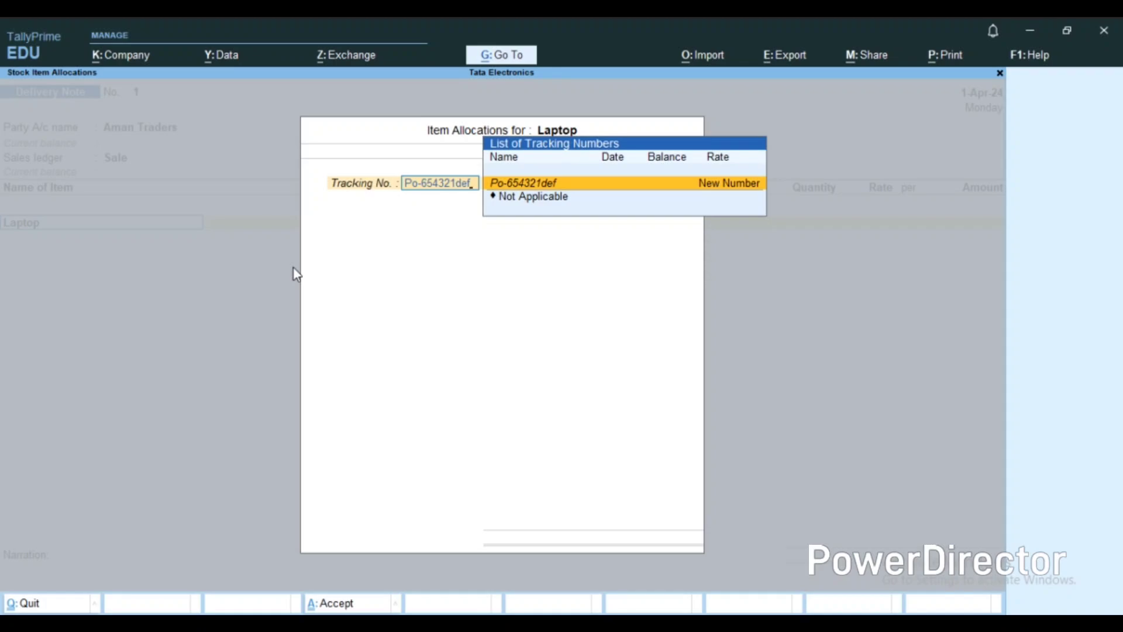
key(Return)
key(Return)
key(Down)
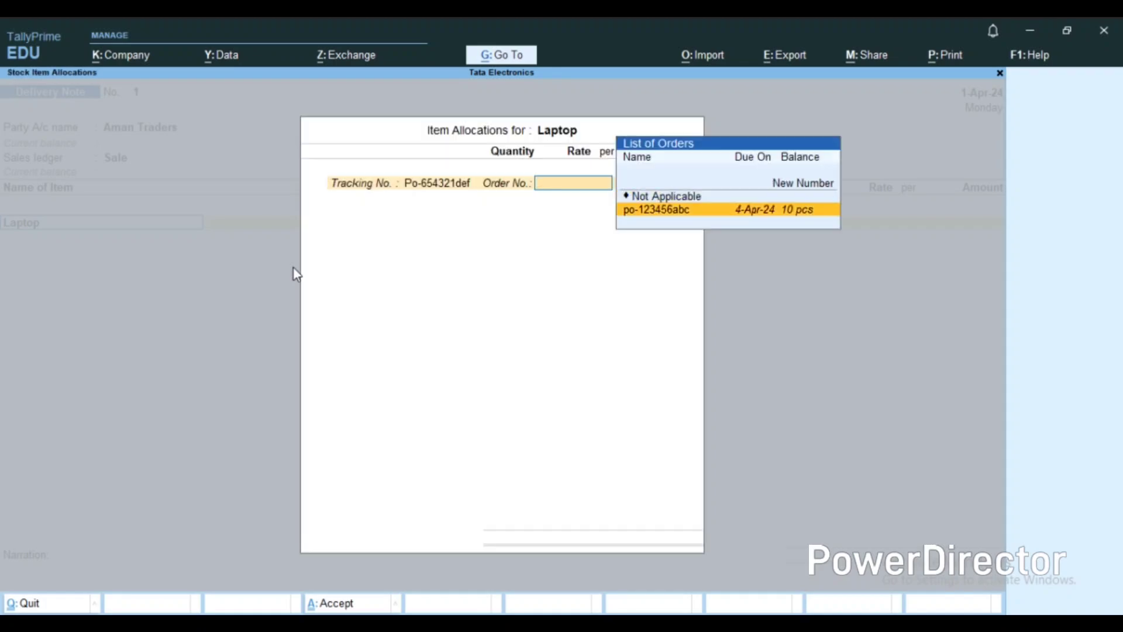
key(Return)
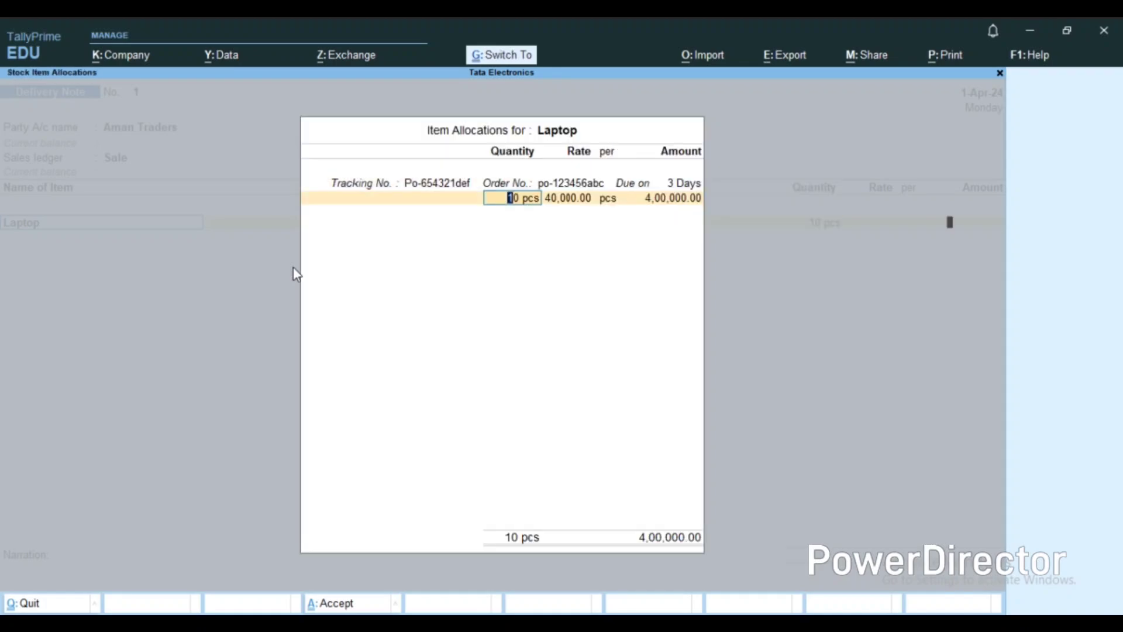
key(ctrl+a)
key(Return)
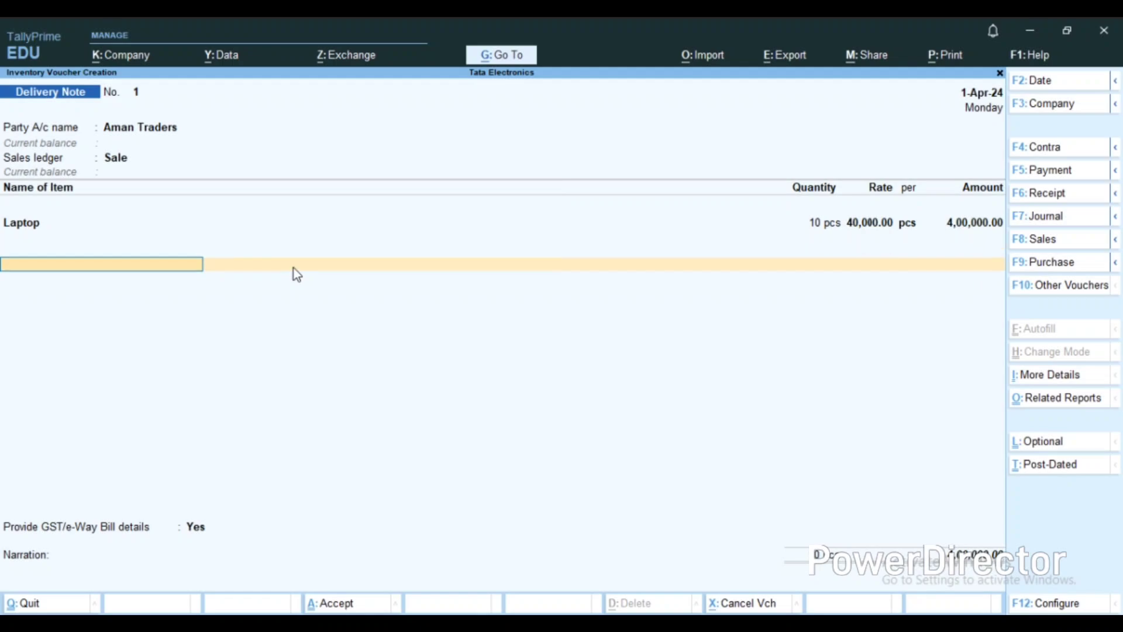
Step: Add the Printer item to the delivery note and enter a new tracking number for it
key(BackSpace)
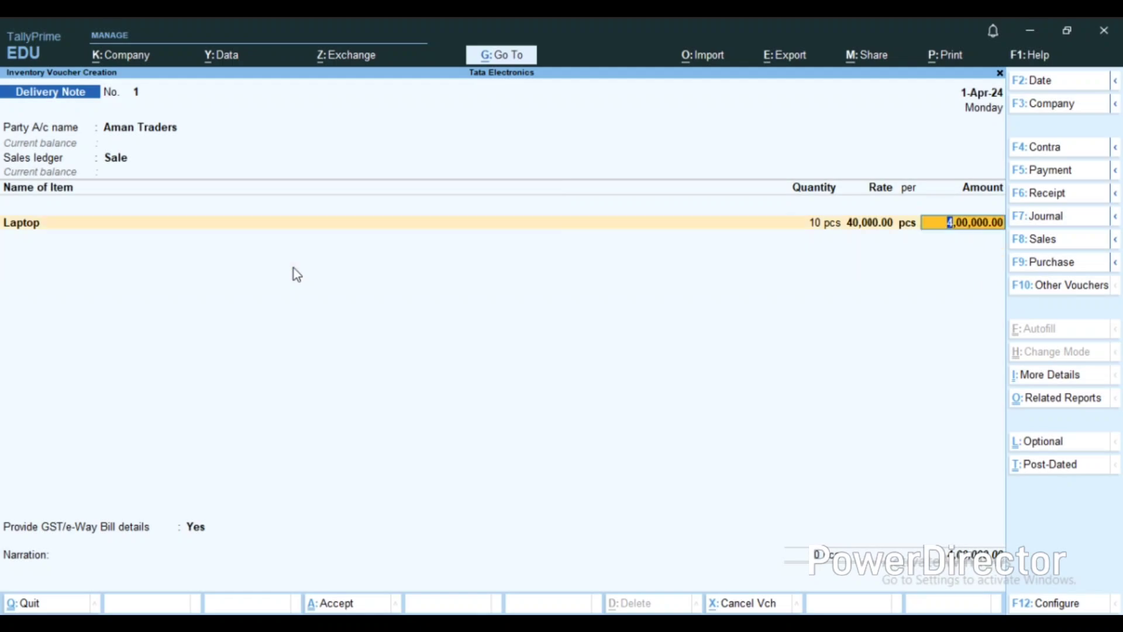
key(Return)
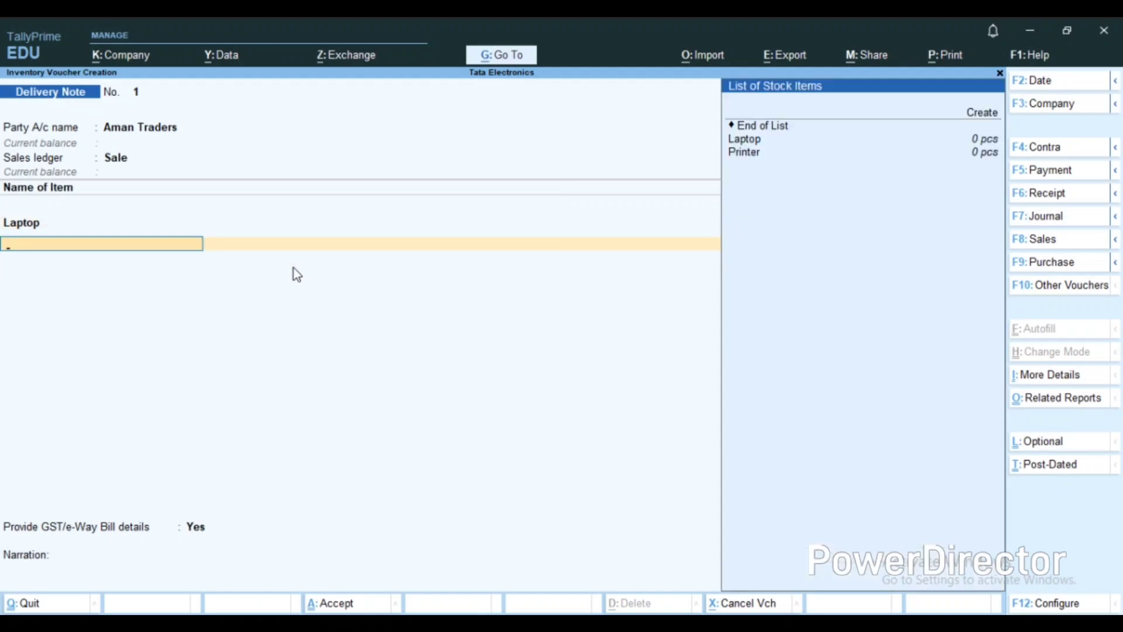
key(Down)
key(Down)
key(Return)
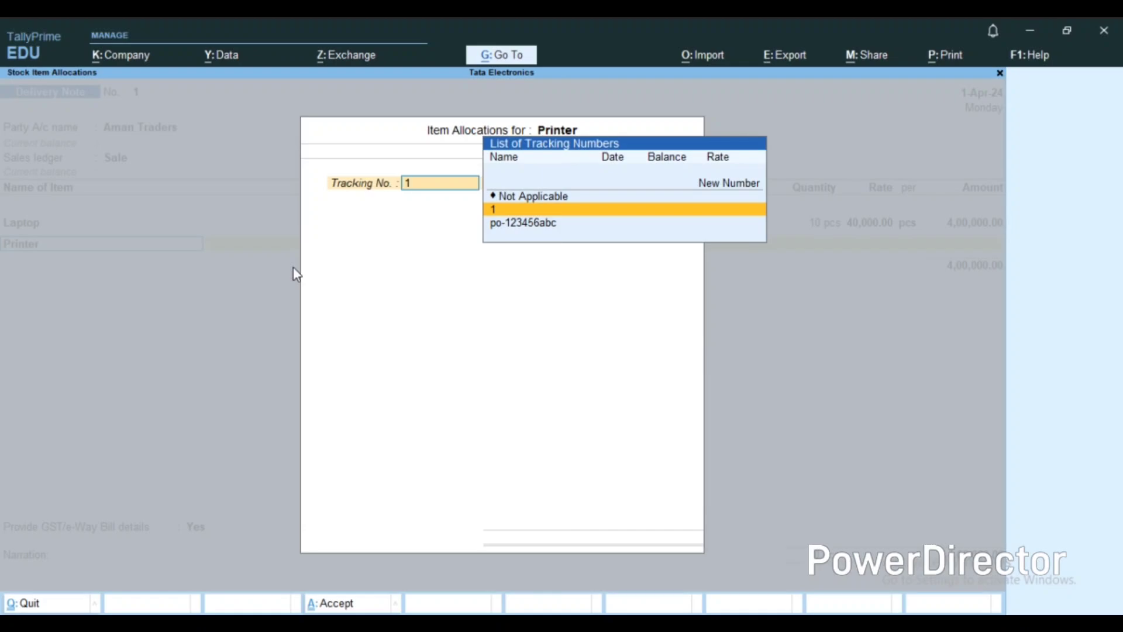
text(Po-)
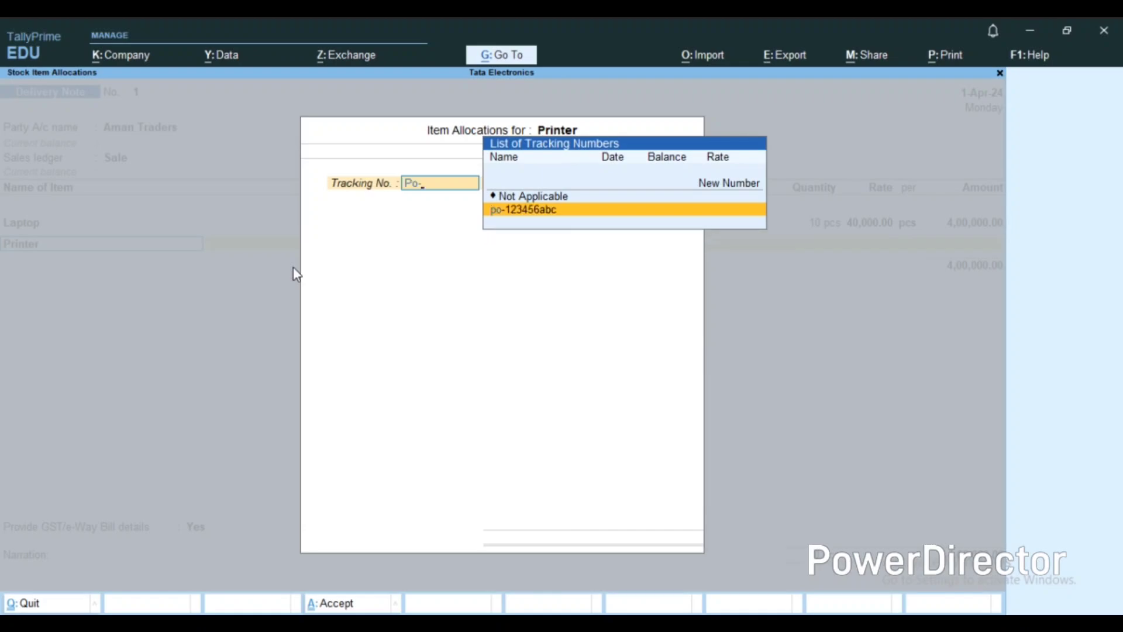
text(654321)
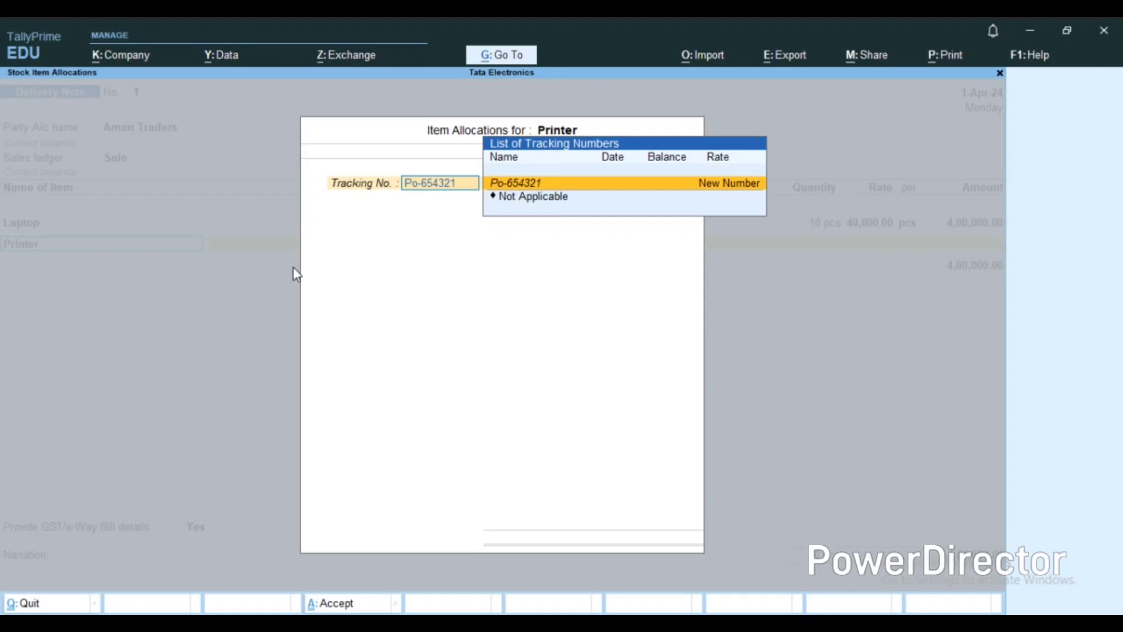
text(def)
key(Return)
key(Return)
Step: Link the Printer to the existing sales order due 4-Apr-24 and accept its quantity, rate and item allocation
key(Down)
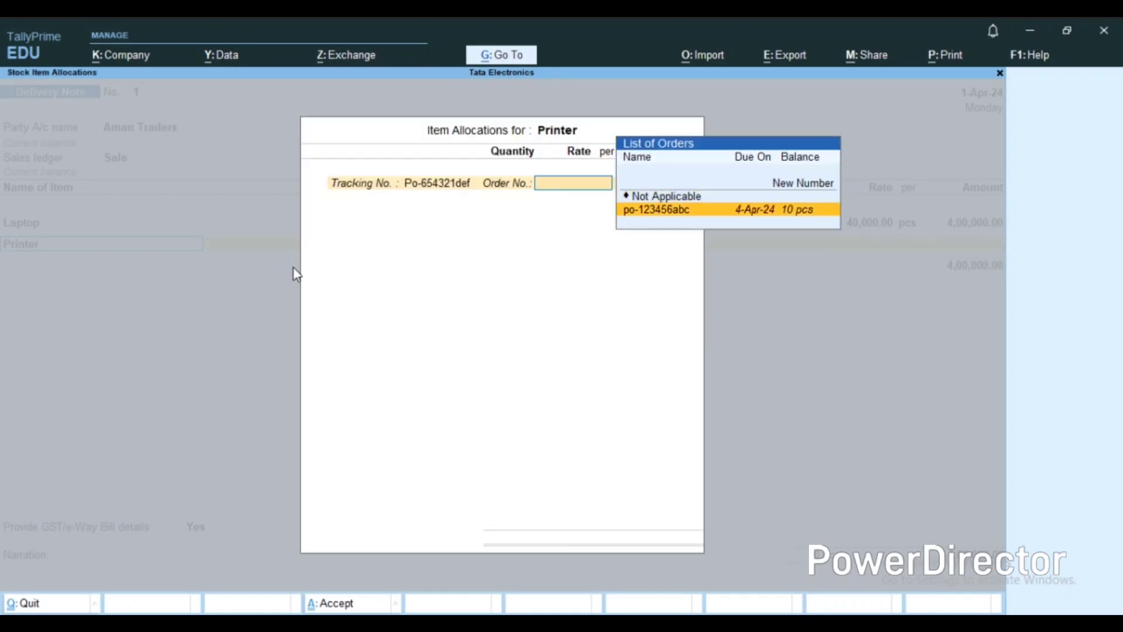
key(Return)
key(Return)
key(Return)
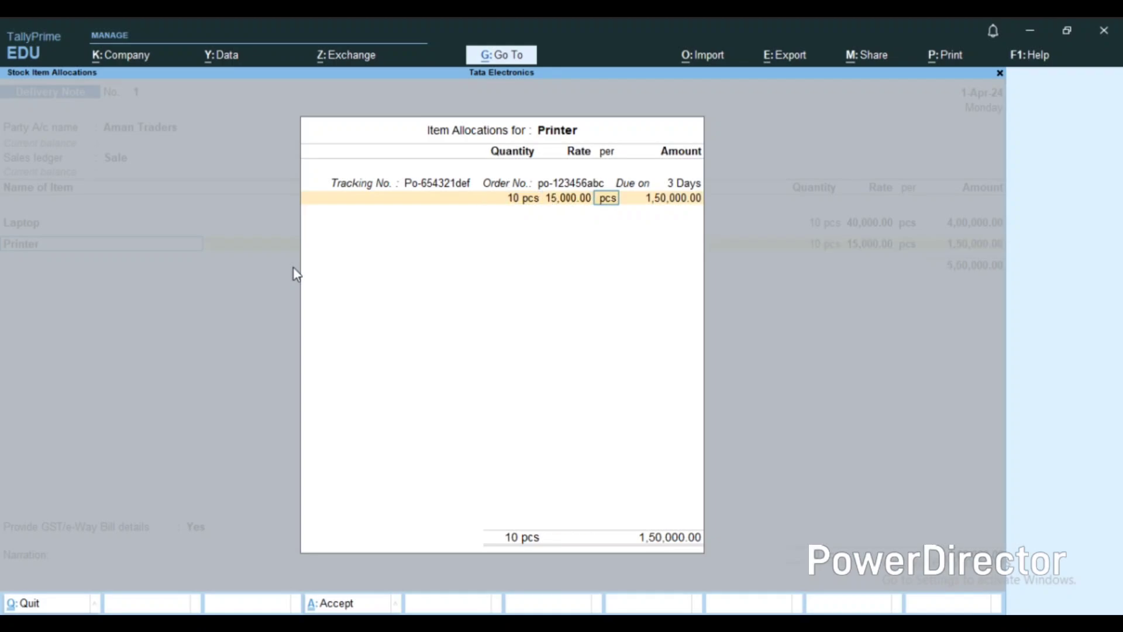
key(Return)
key(Return)
key(Return)
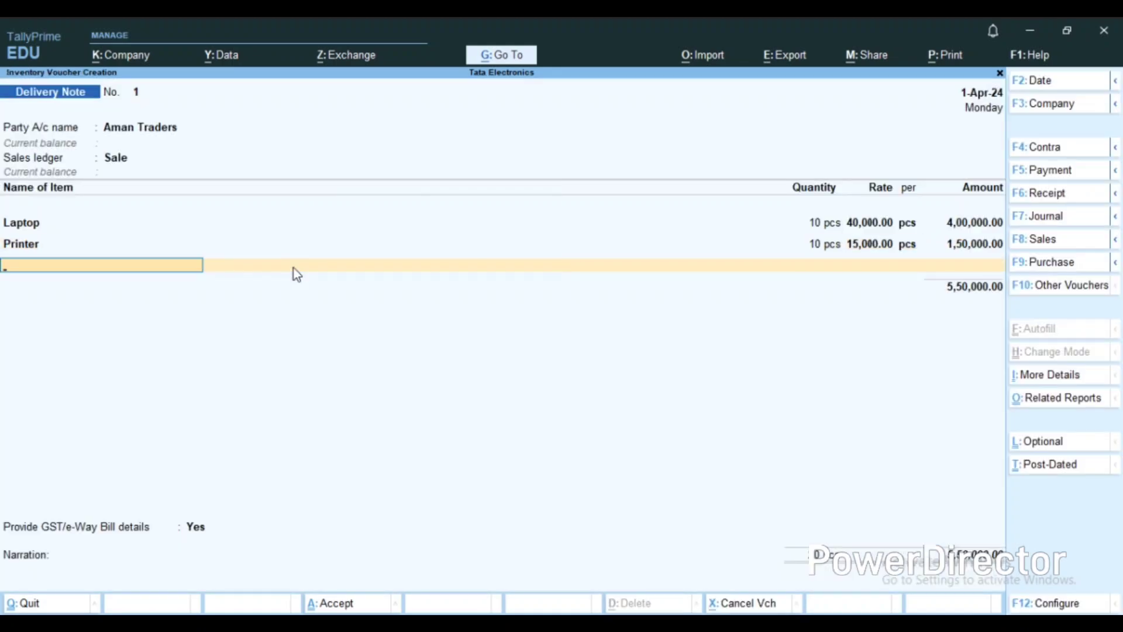
Step: Save the delivery note, agreeing to send its voucher details for e-Way Bill generation
key(ctrl)
key(ctrl+a)
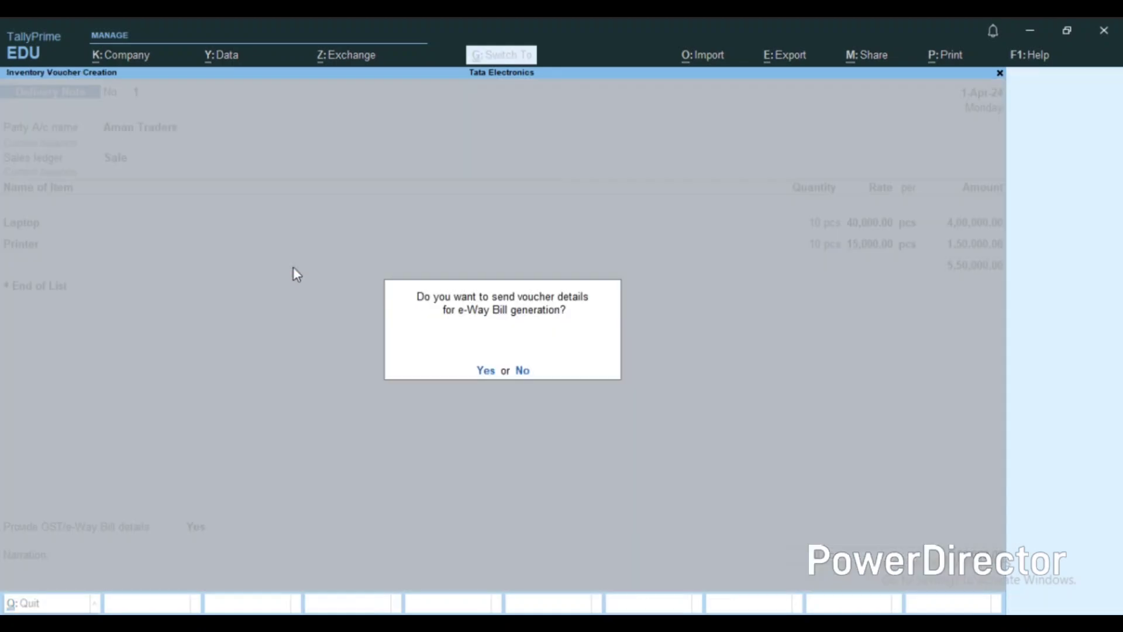
key(y)
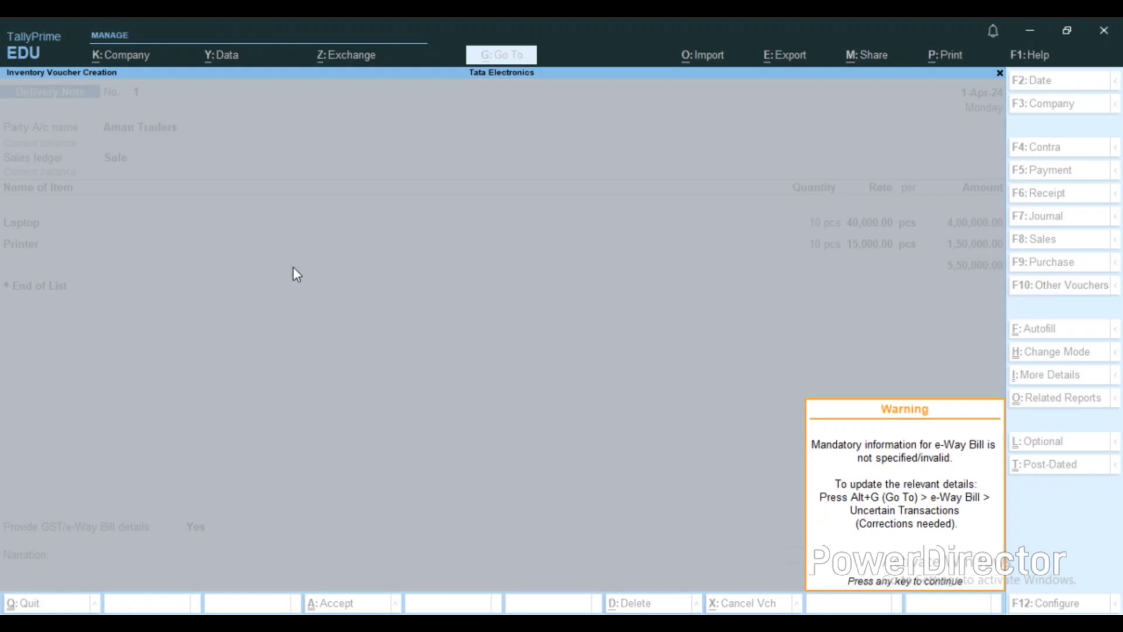
key(Return)
Step: Review the saved delivery note and sales order, accept the order unchanged, and return to the Gateway of Tally
key(Page_Up)
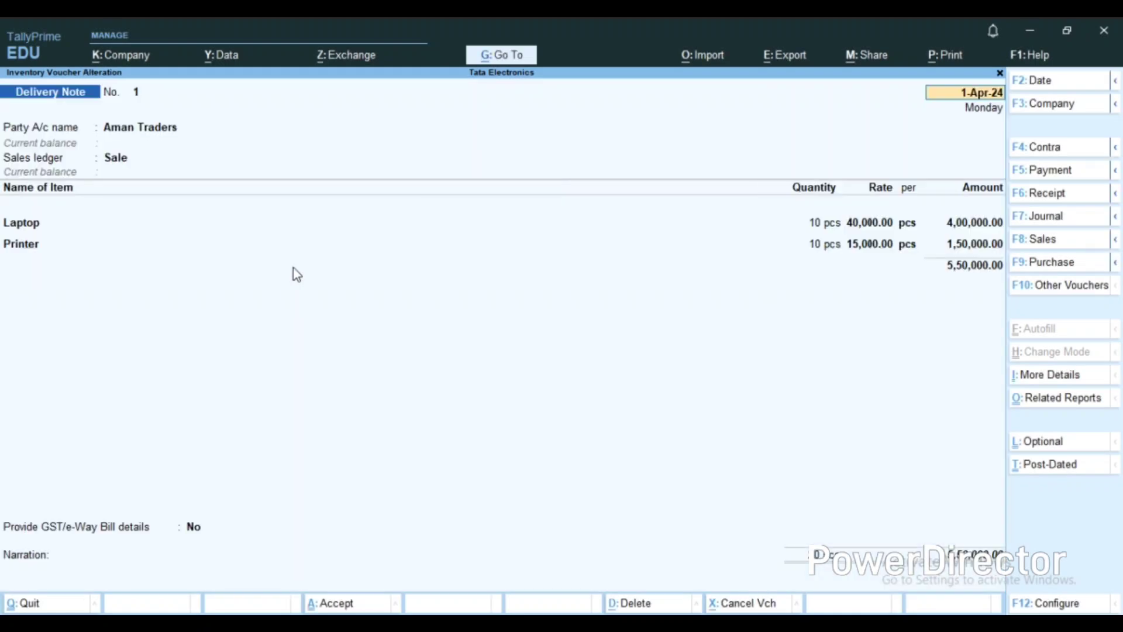
key(Page_Up)
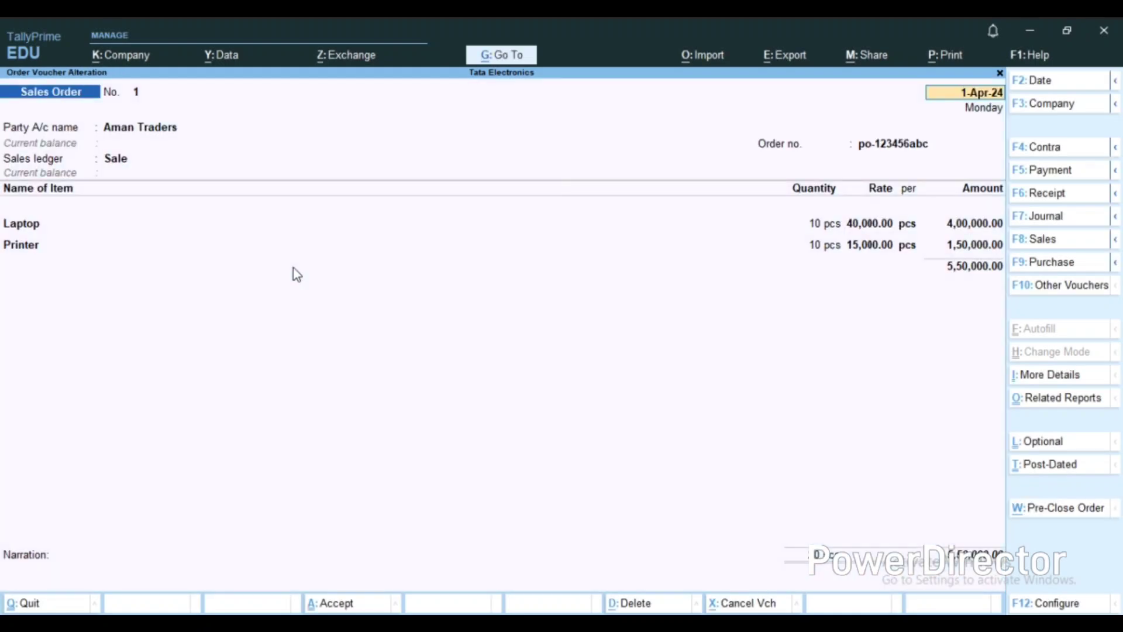
key(ctrl)
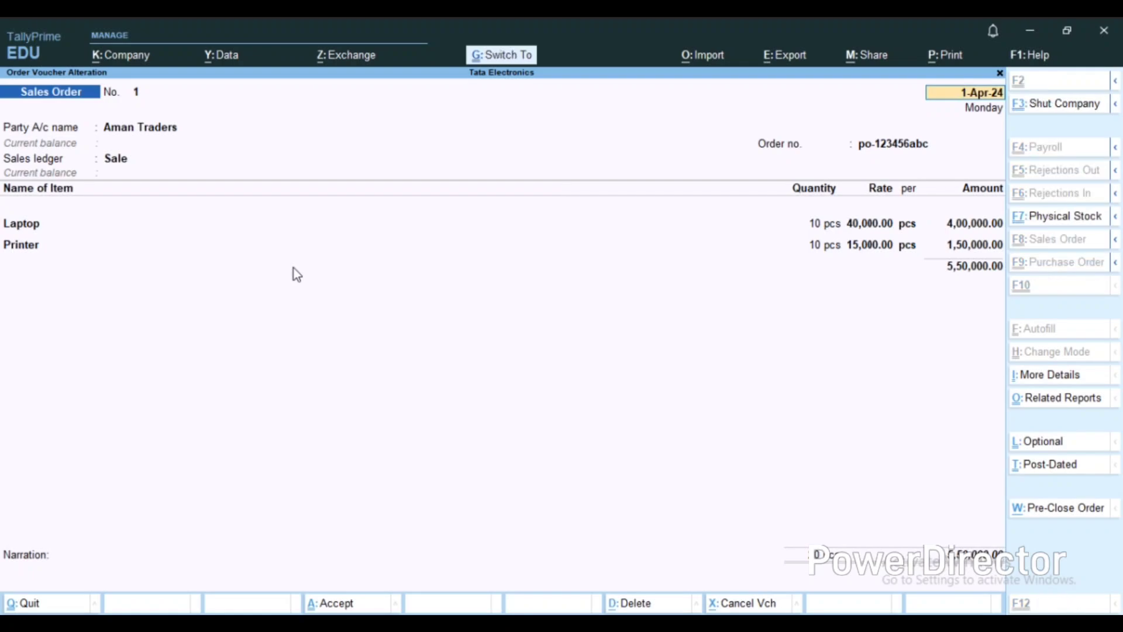
key(ctrl+a)
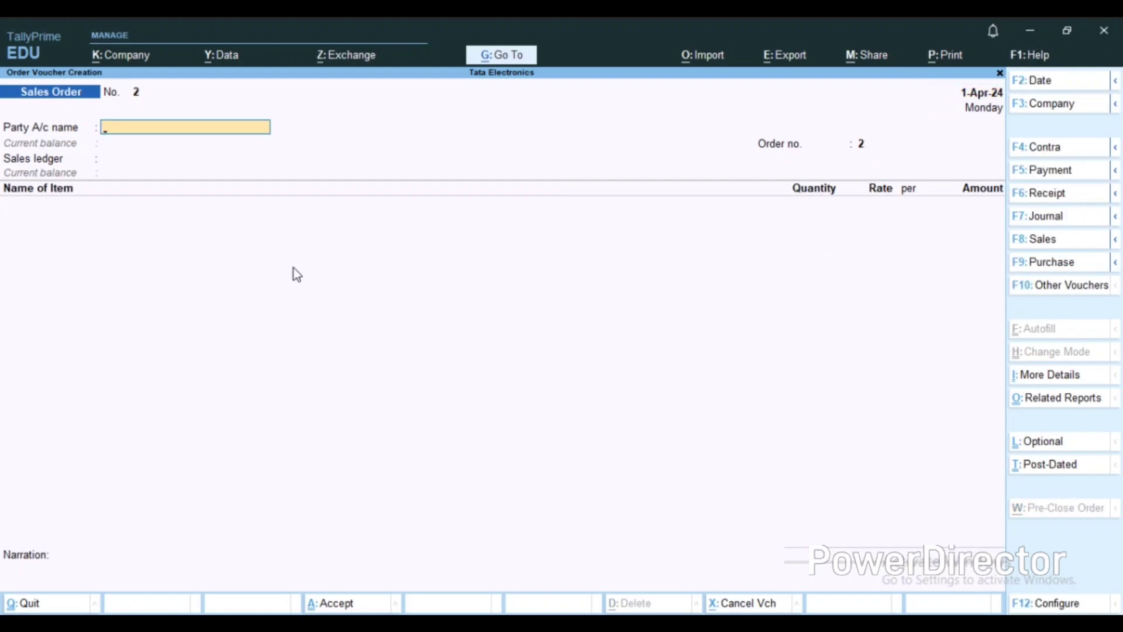
key(Escape)
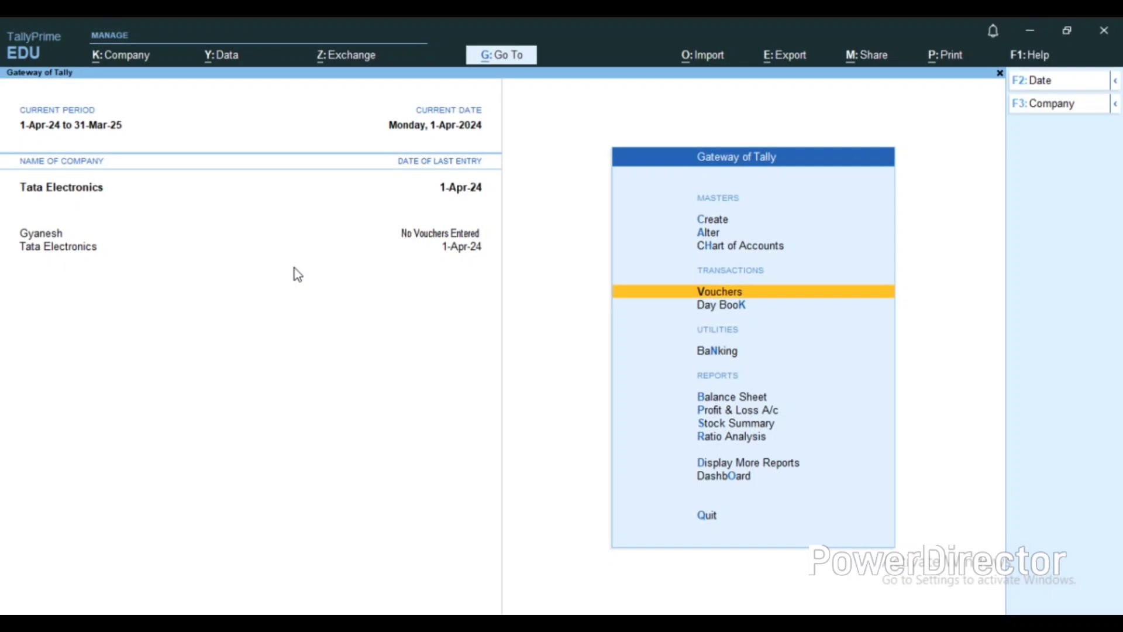
Step: View the Stock Summary report and close it again
key(Down)
key(Down)
key(Down)
key(Down)
key(Down)
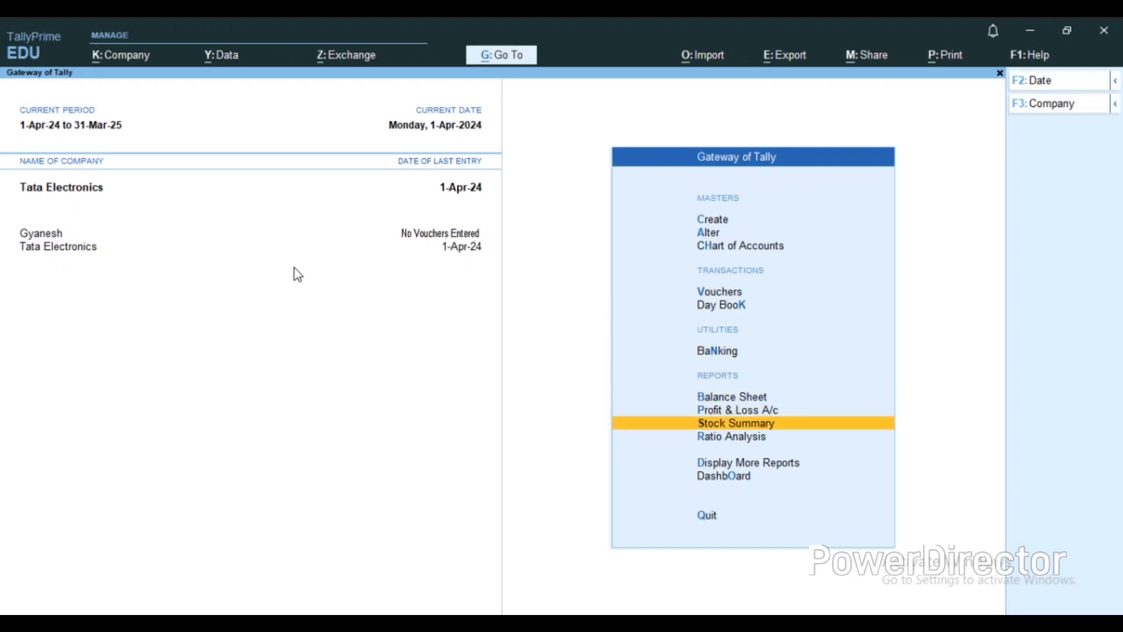
key(Return)
key(Escape)
Step: Open the ledger selection of the Account Books reports
key(Down)
key(Down)
key(Return)
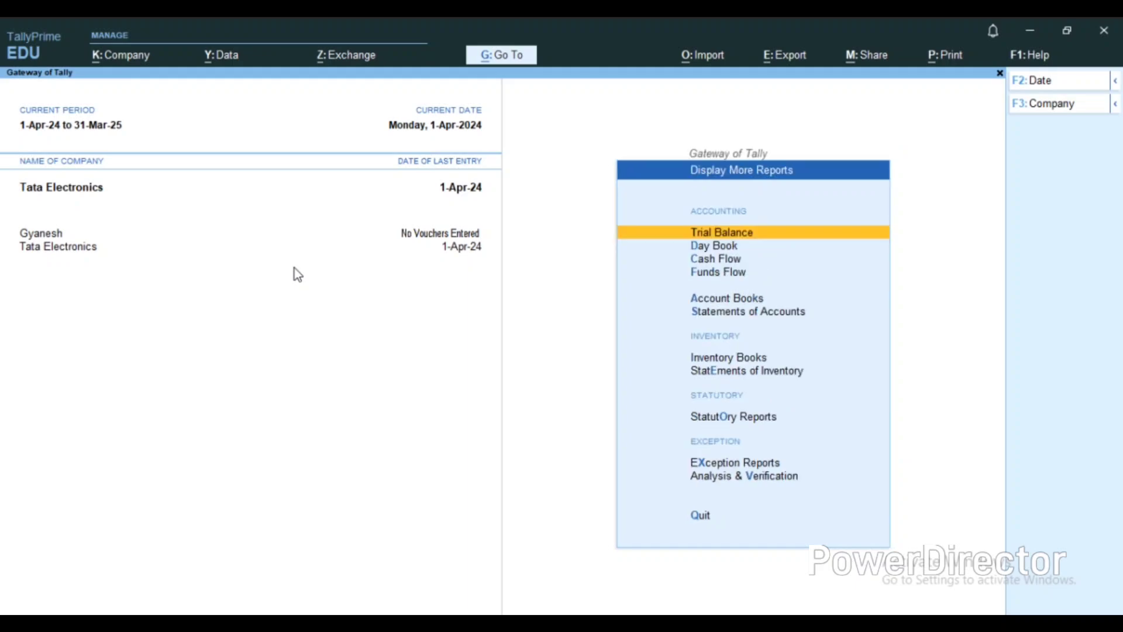
key(Down)
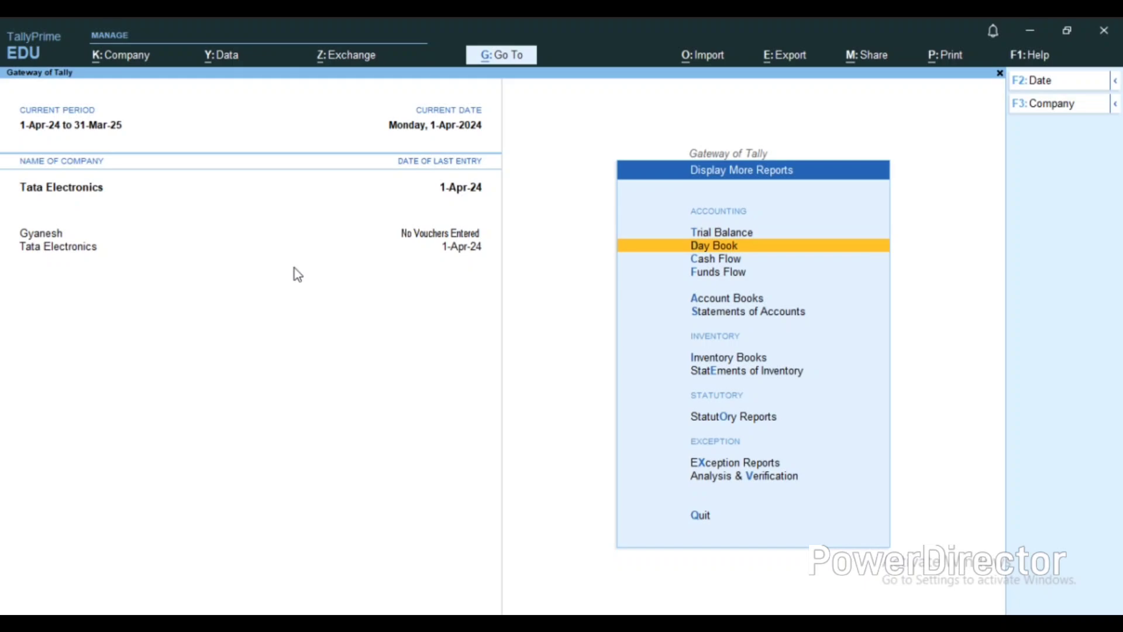
key(Down)
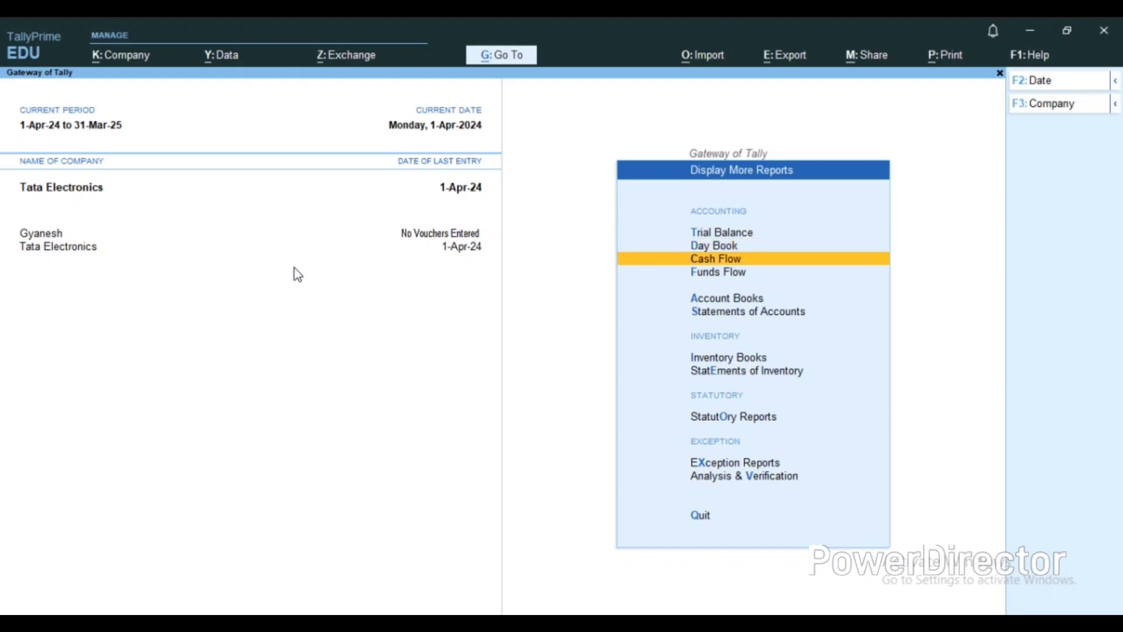
key(Down)
key(Up)
key(Down)
key(Down)
key(Down)
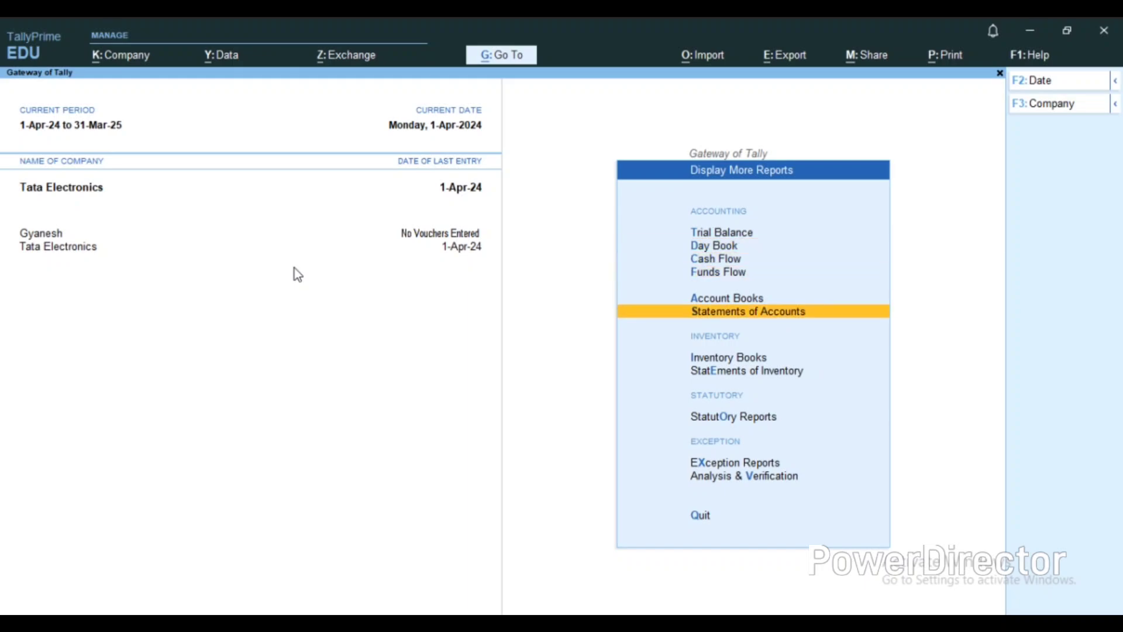
key(Up)
key(Return)
key(Down)
key(Return)
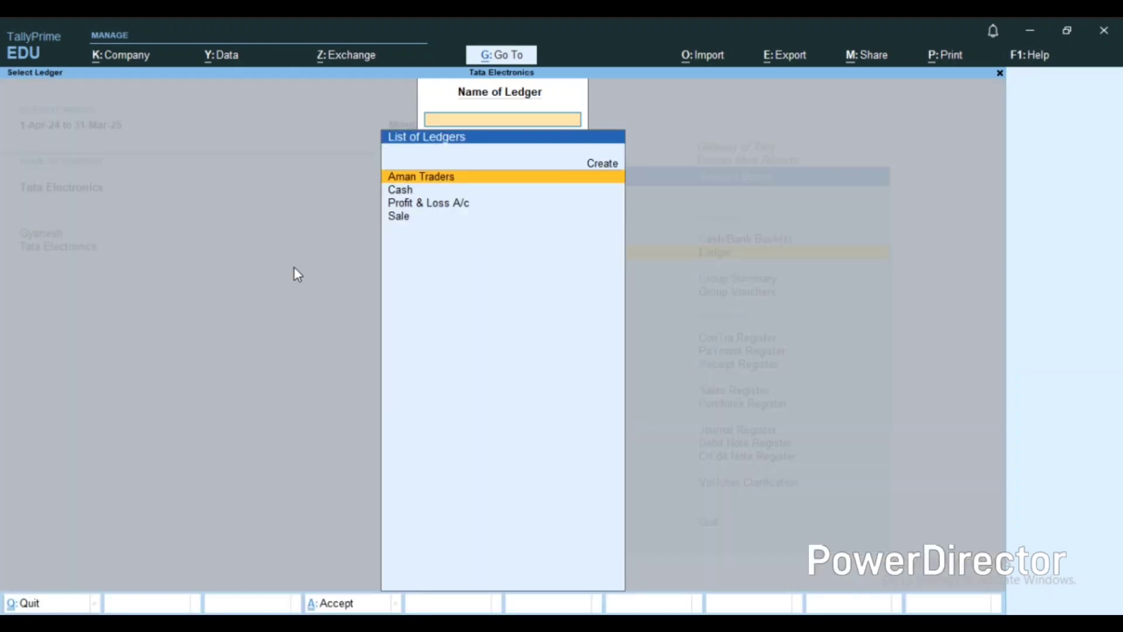
Step: Examine the Aman Traders ledger vouchers and return to the Account Books reports
key(Down)
key(Down)
key(Up)
key(Up)
key(Return)
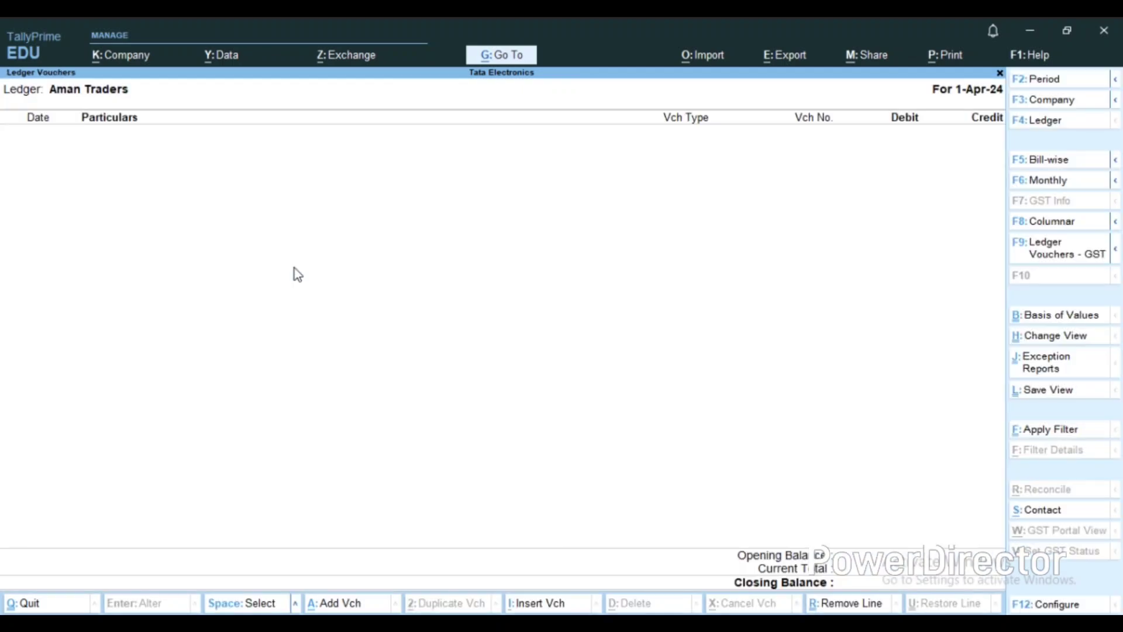
key(Escape)
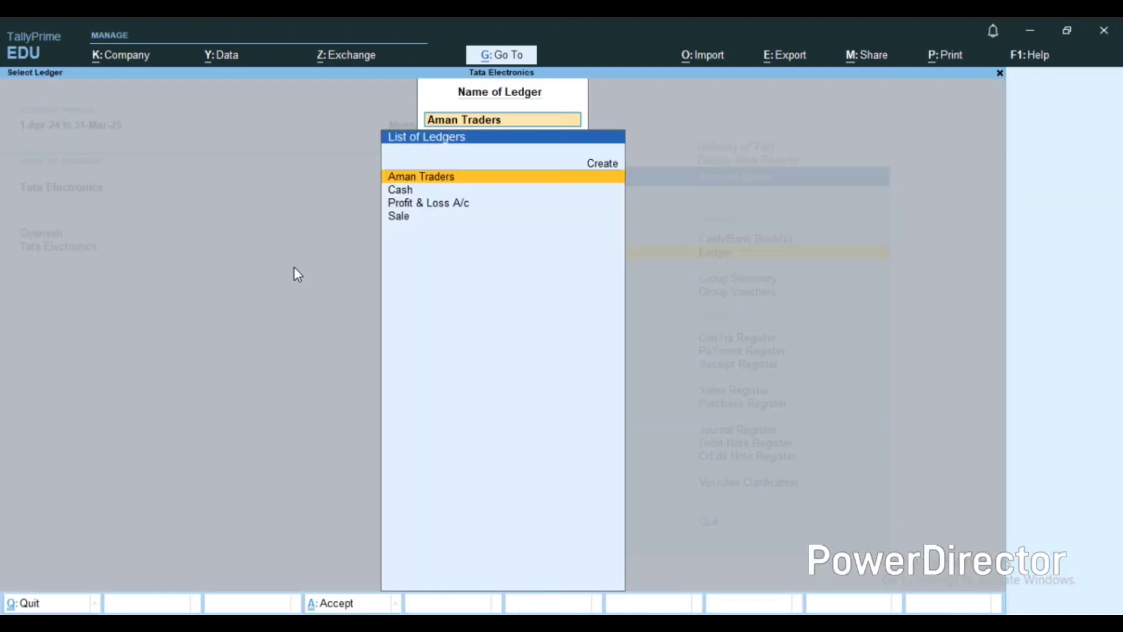
key(Escape)
key(Escape)
key(Down)
key(Down)
key(Down)
key(Down)
key(Down)
key(Down)
key(Down)
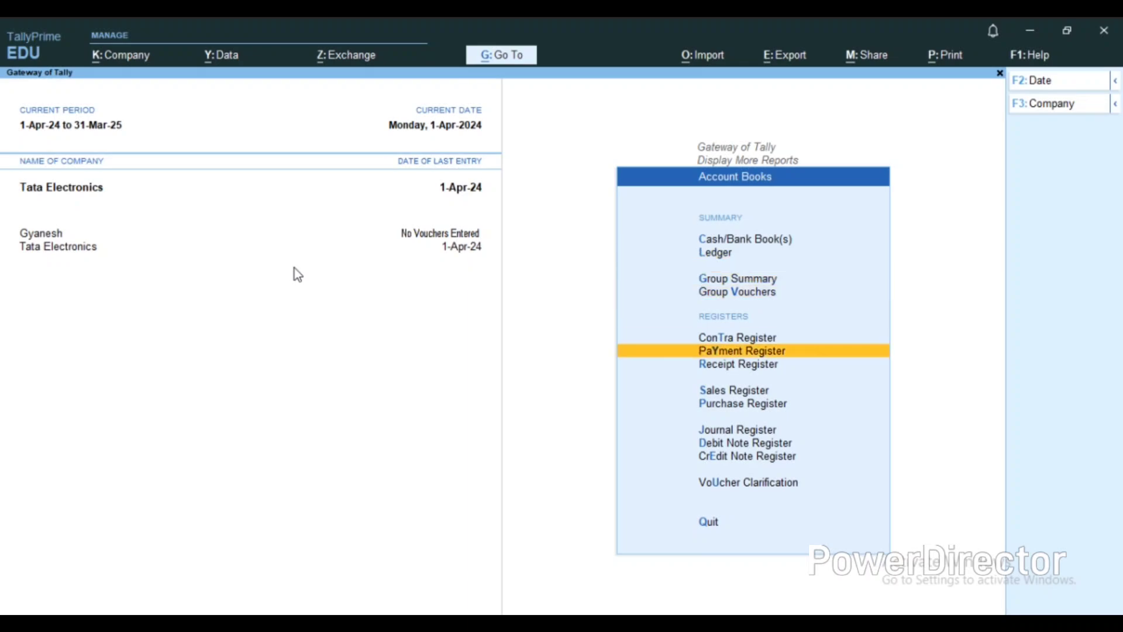
key(Down)
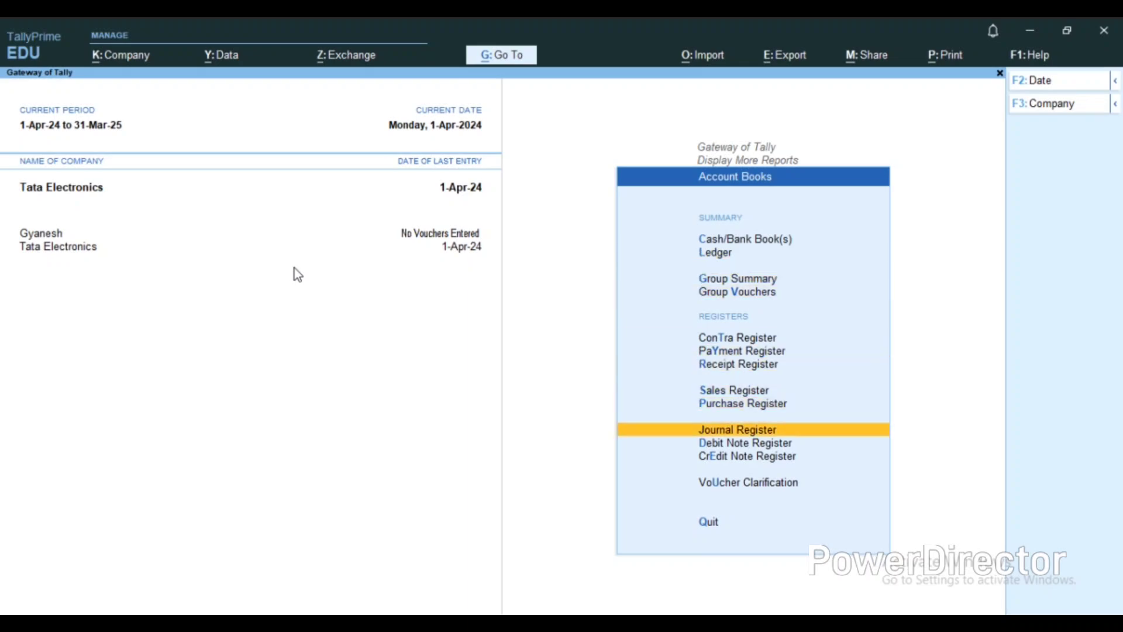
key(Escape)
Step: Open the Statements of Inventory reports
key(Down)
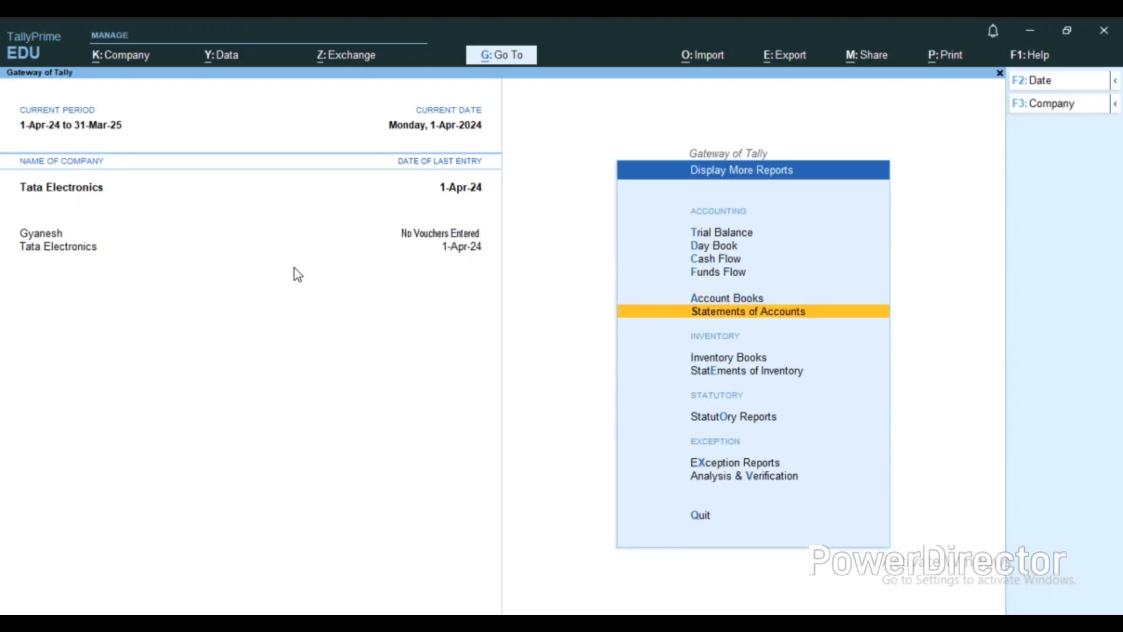
key(Down)
key(Down)
key(Down)
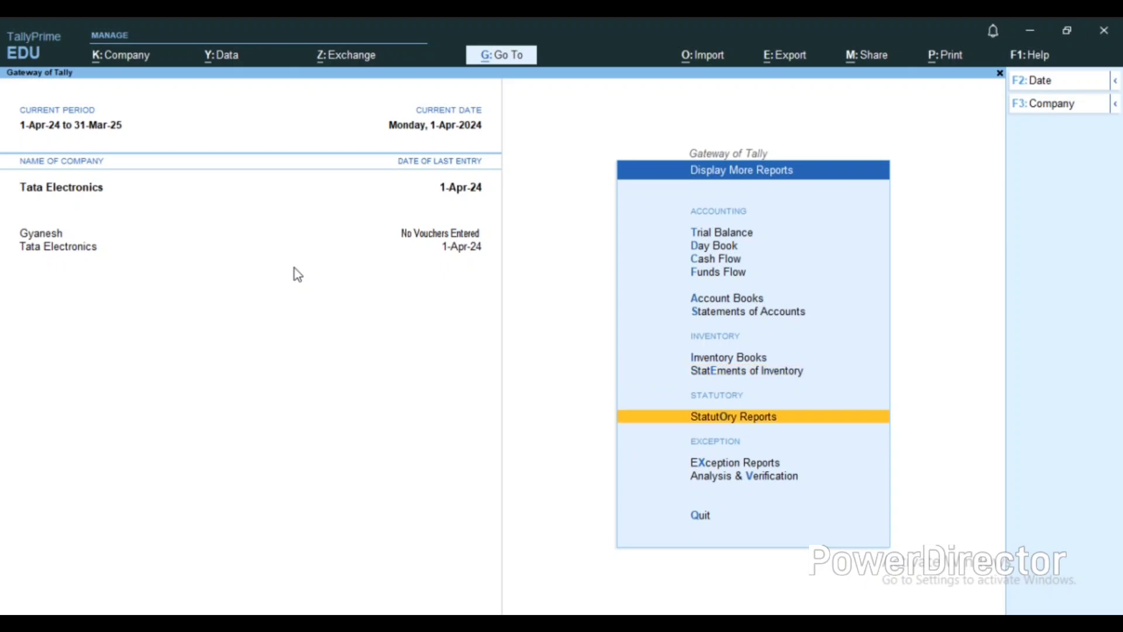
key(Up)
key(Return)
key(Down)
key(Down)
key(Down)
key(Down)
key(Down)
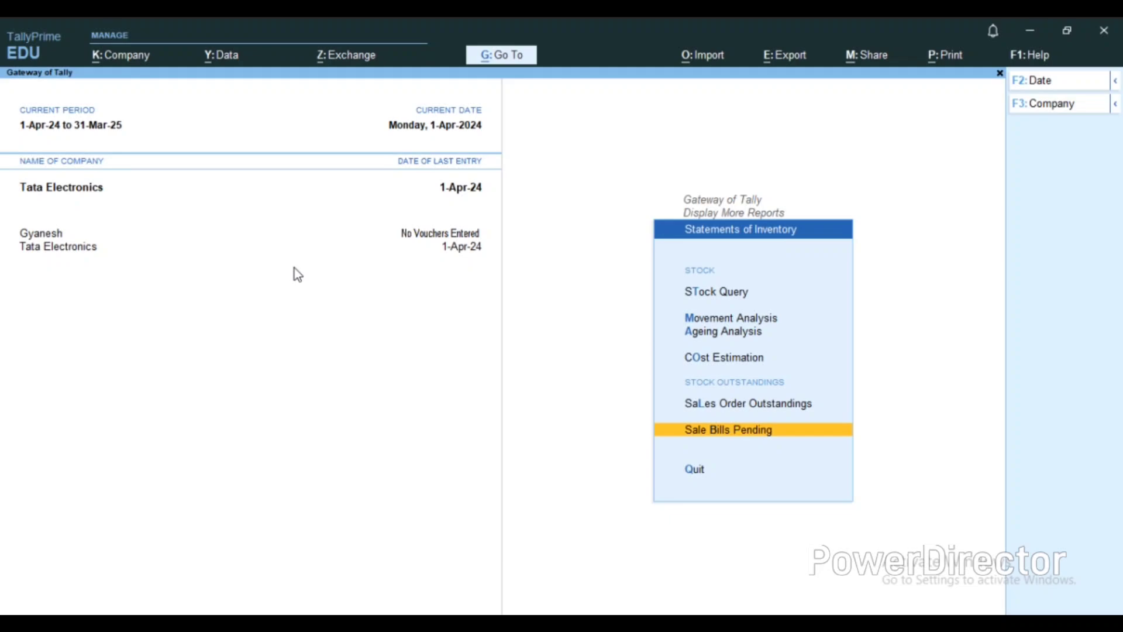
key(Escape)
key(Return)
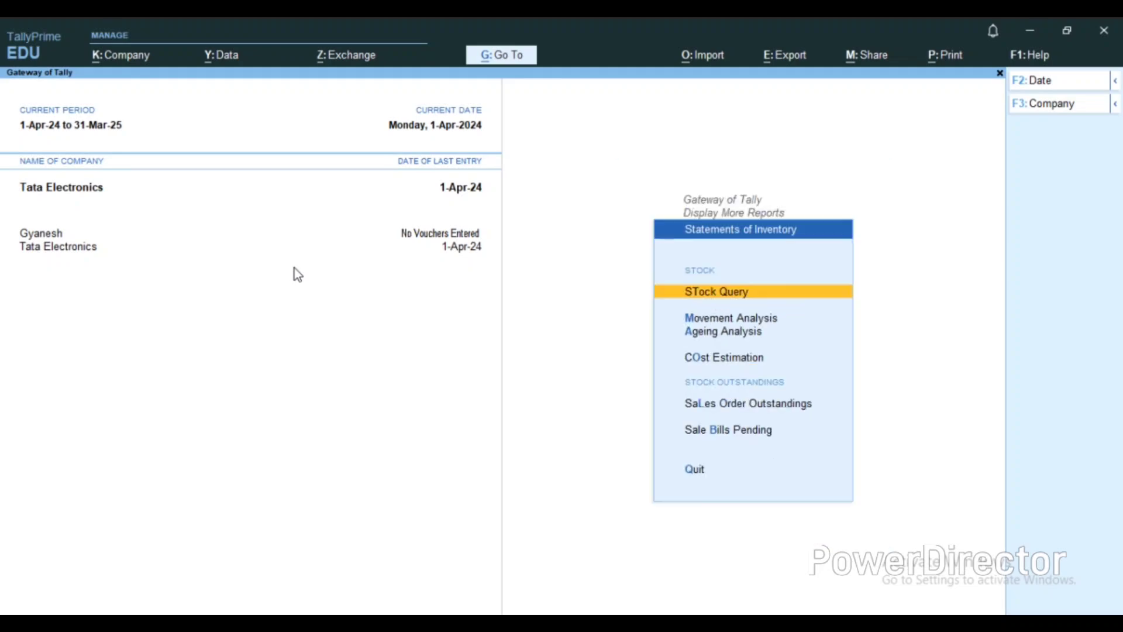
Step: Examine the Sale Bills Pending report for goods delivered but not billed, and return to the Gateway of Tally
key(Down)
key(Down)
key(Down)
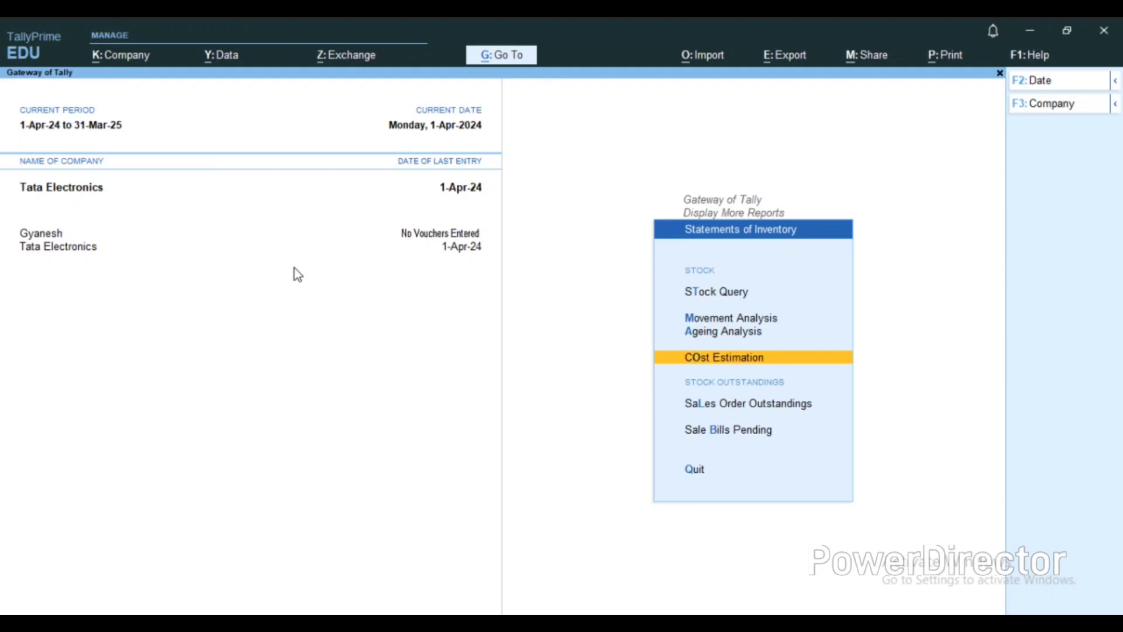
key(Down)
key(Down)
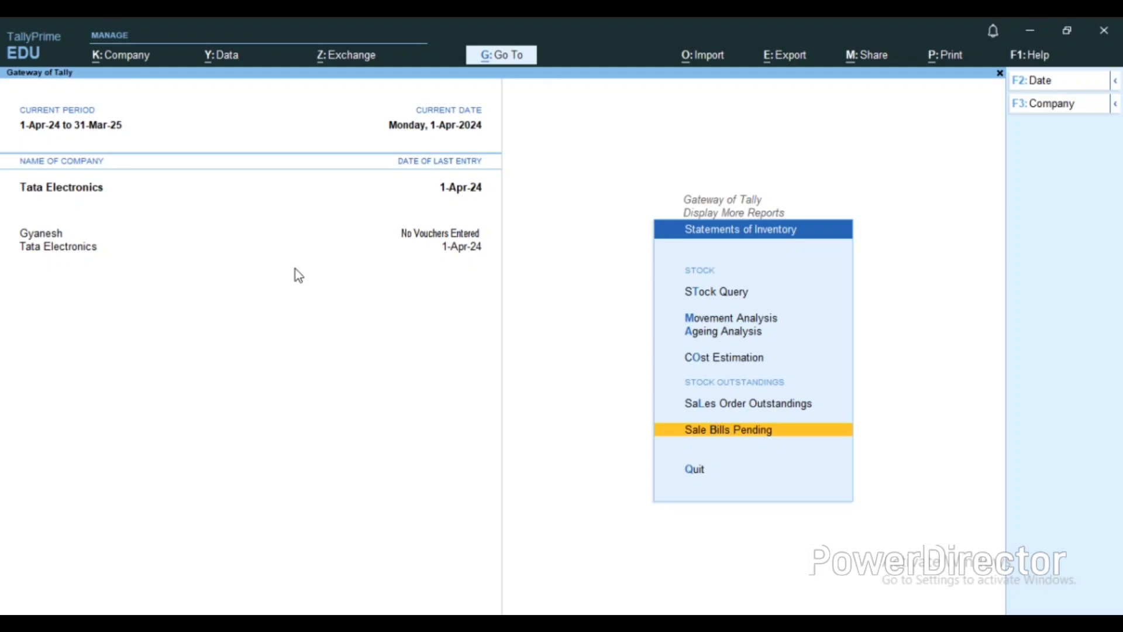
click(695, 432)
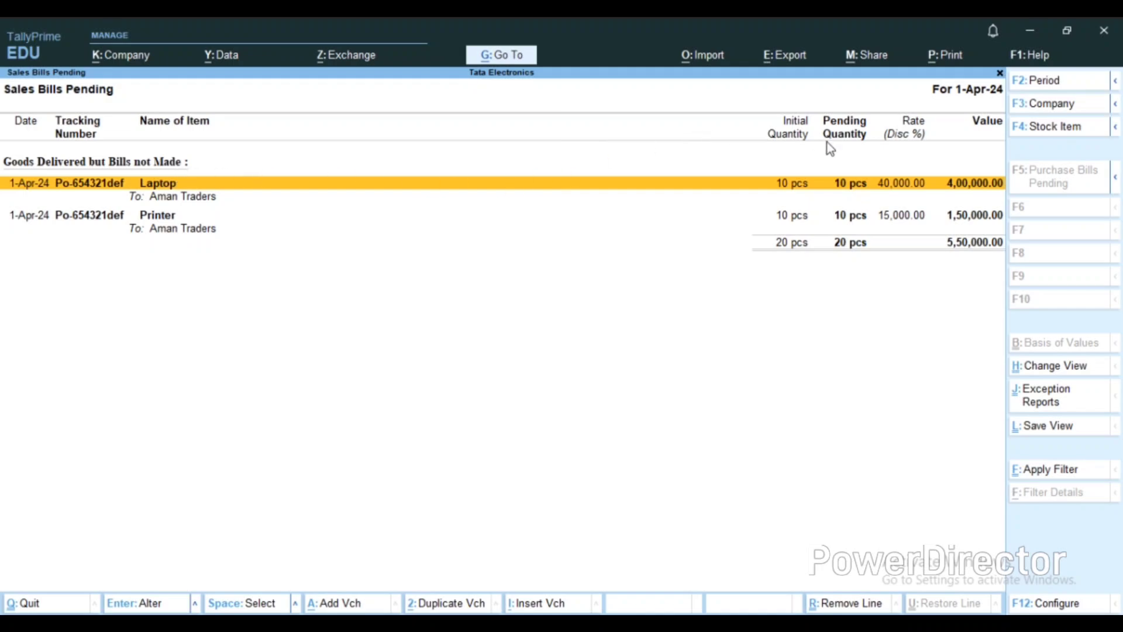
key(Escape)
key(Escape)
key(Escape)
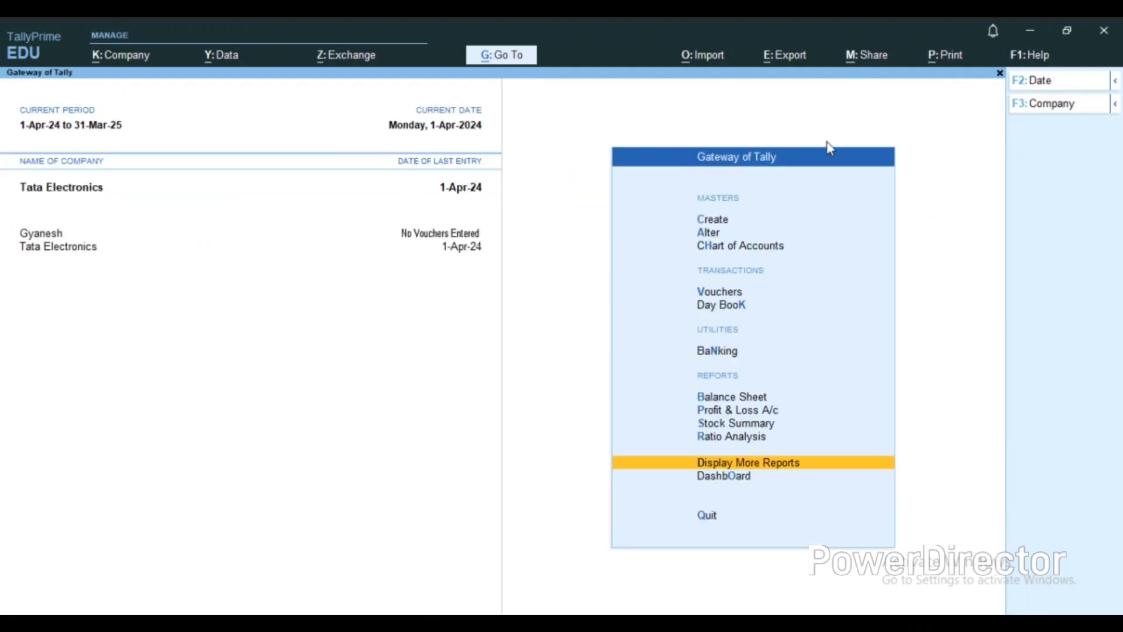
Step: Start a sales voucher for Aman Traders, linked to the pending delivery note dated 1-Apr-24 and using the Sale ledger
key(v)
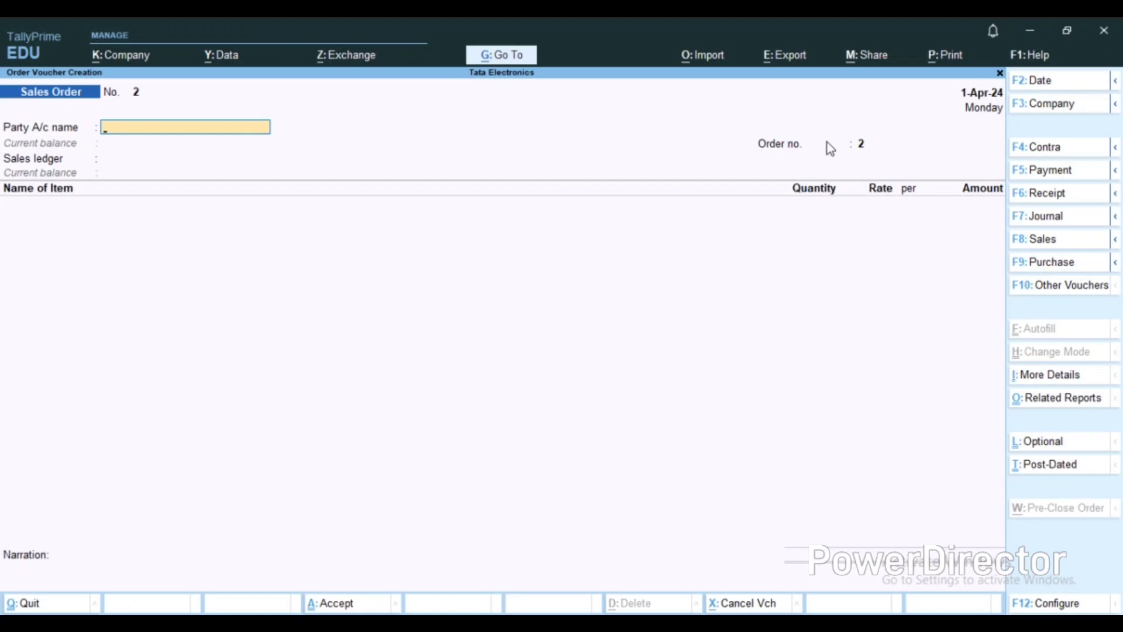
key(F8)
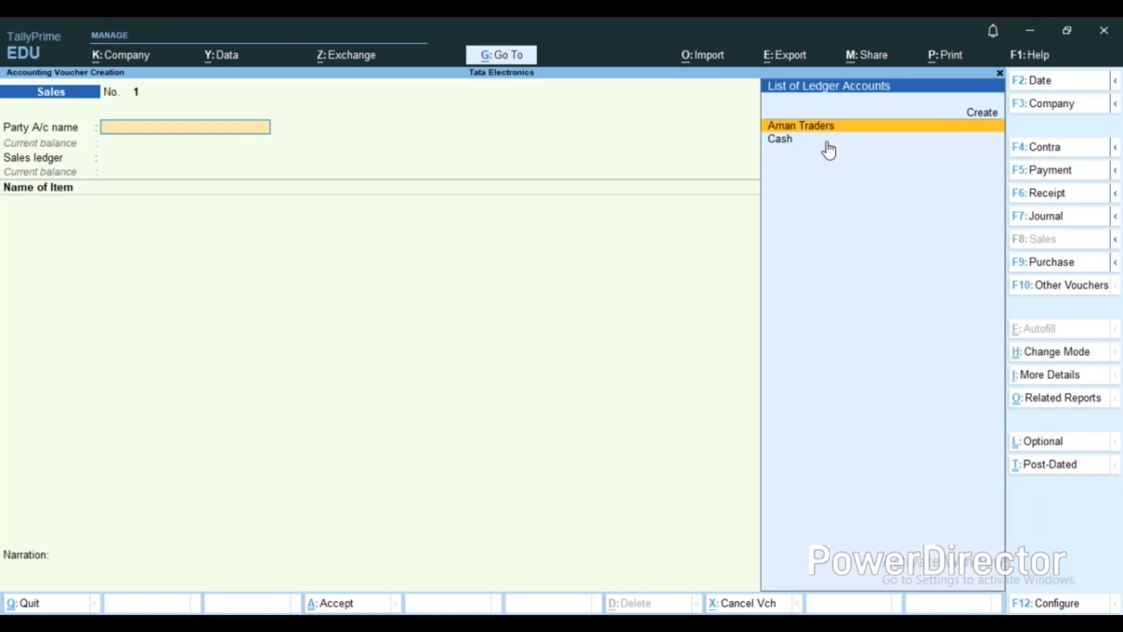
key(Return)
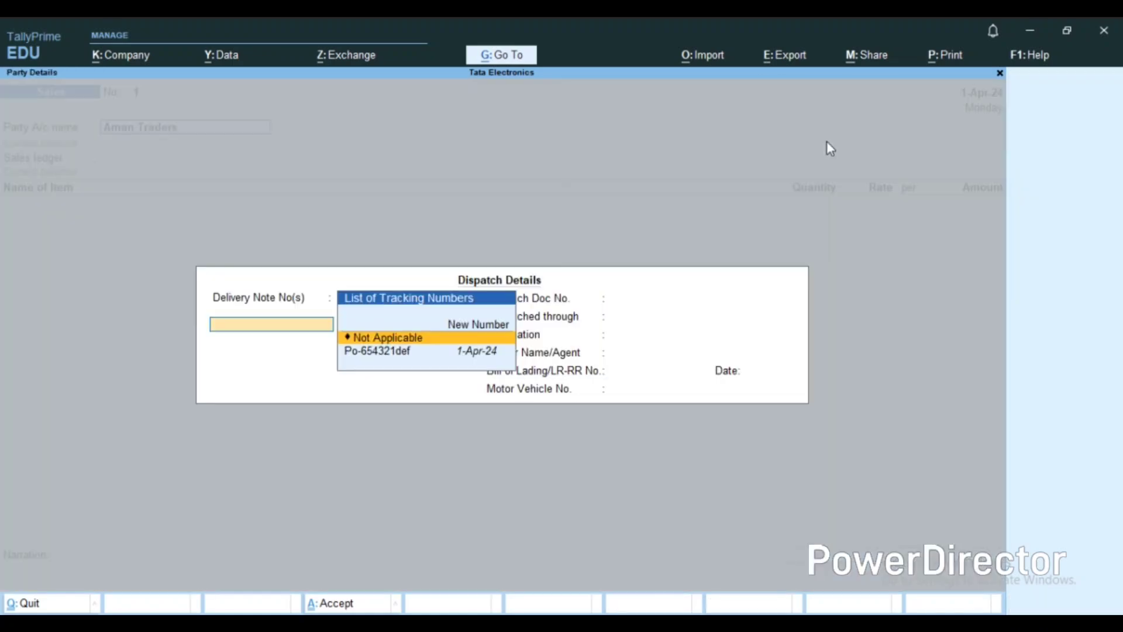
key(Down)
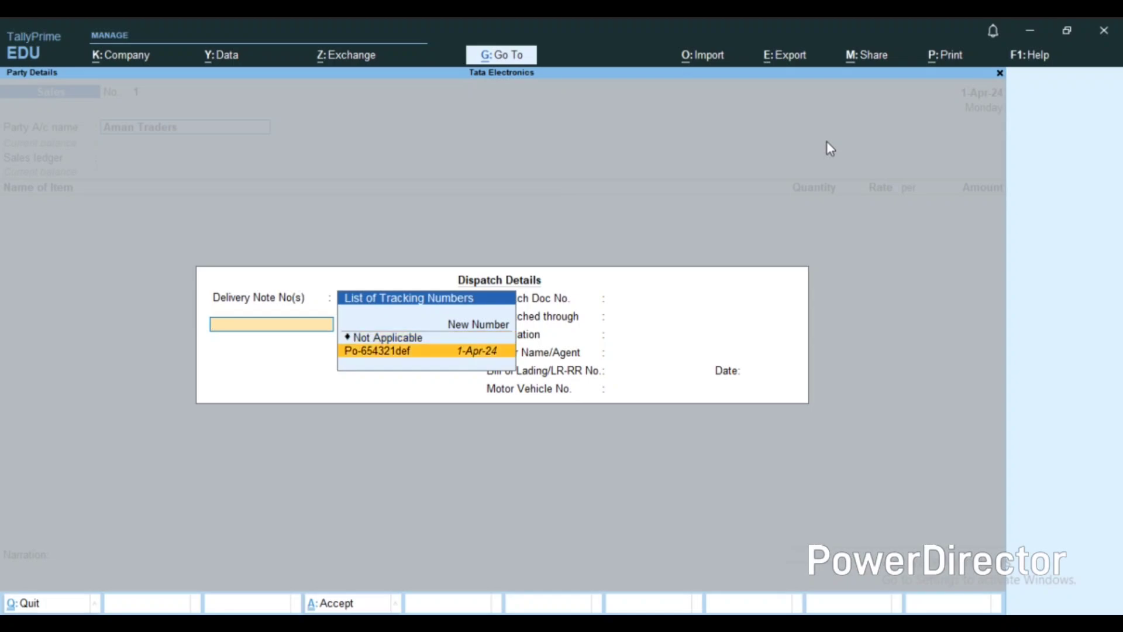
key(Return)
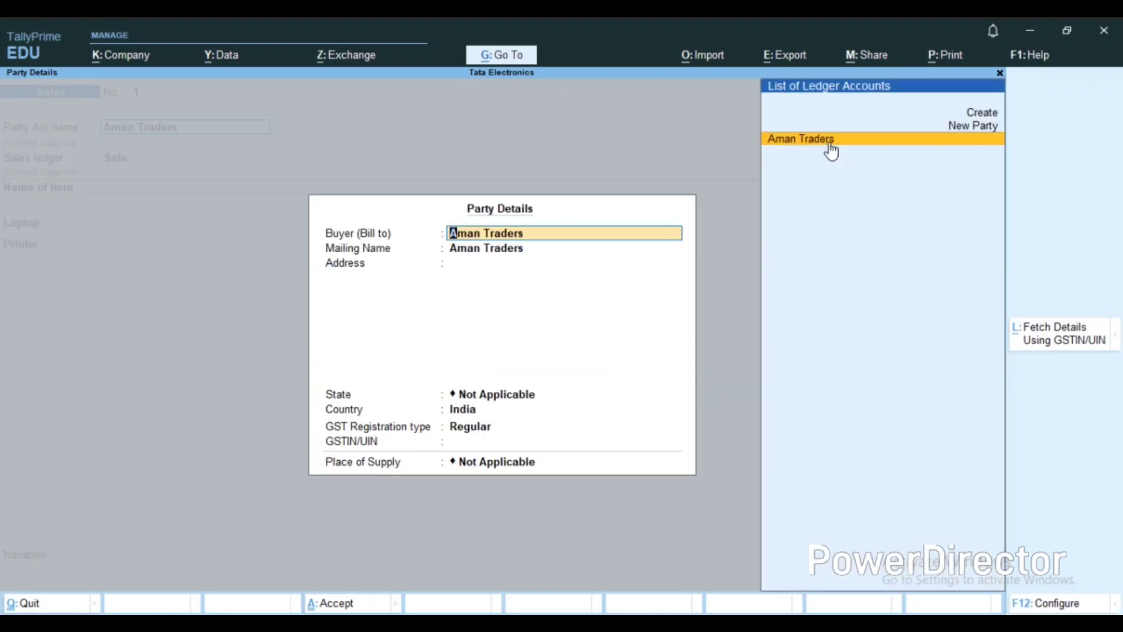
key(ctrl+a)
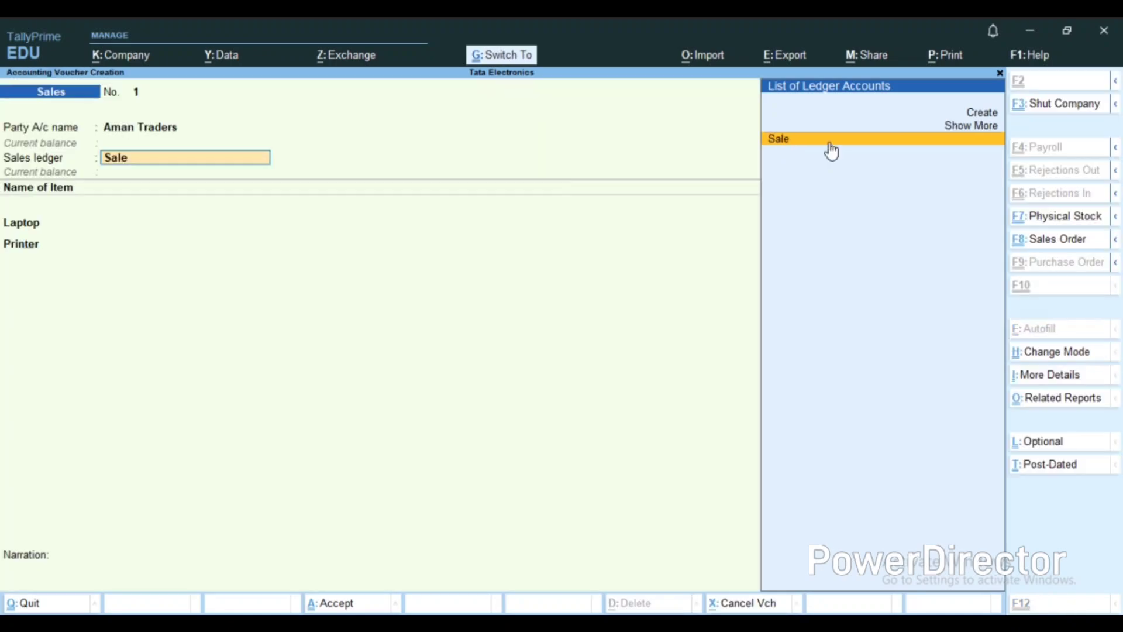
key(Return)
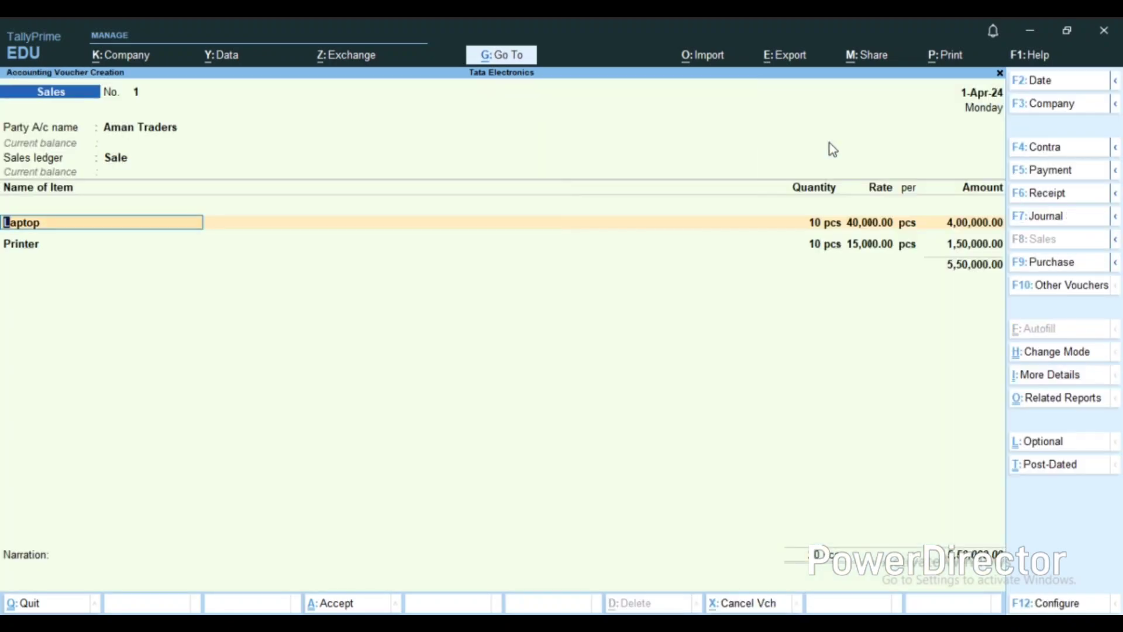
Step: Accept the Laptop item allocation of 10 pcs at 40,000 per piece from the linked delivery note
key(Return)
key(Return)
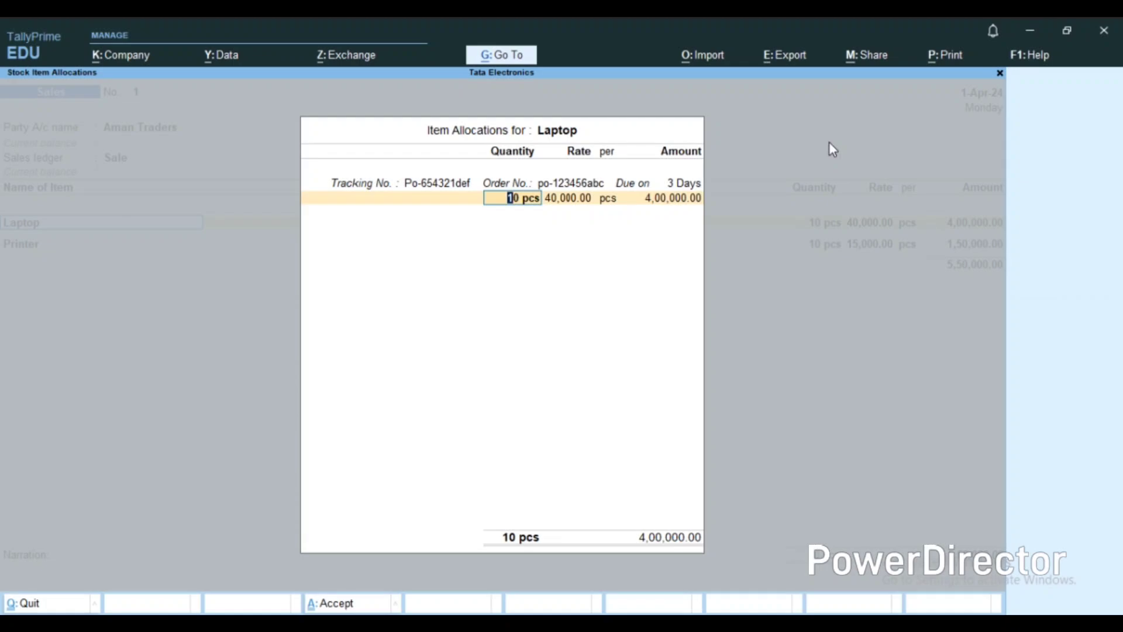
key(Return)
key(Return)
key(Return)
key(Return)
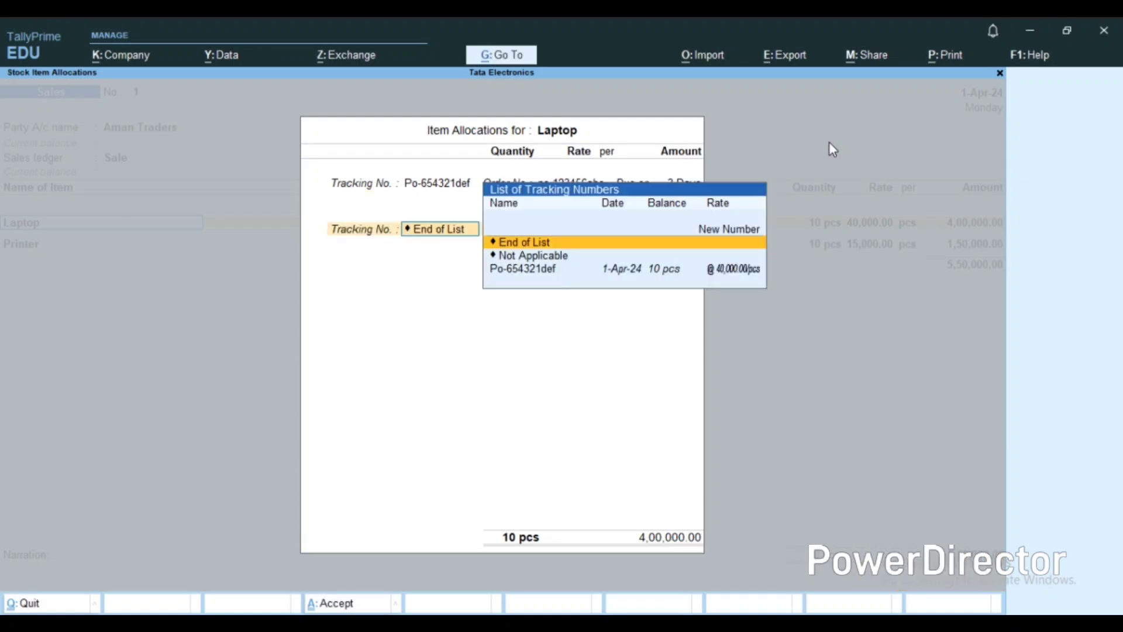
key(Return)
Step: Accept the Printer item allocation of 10 pcs at 15,000 per piece from the linked delivery note
key(Return)
key(Return)
key(Return)
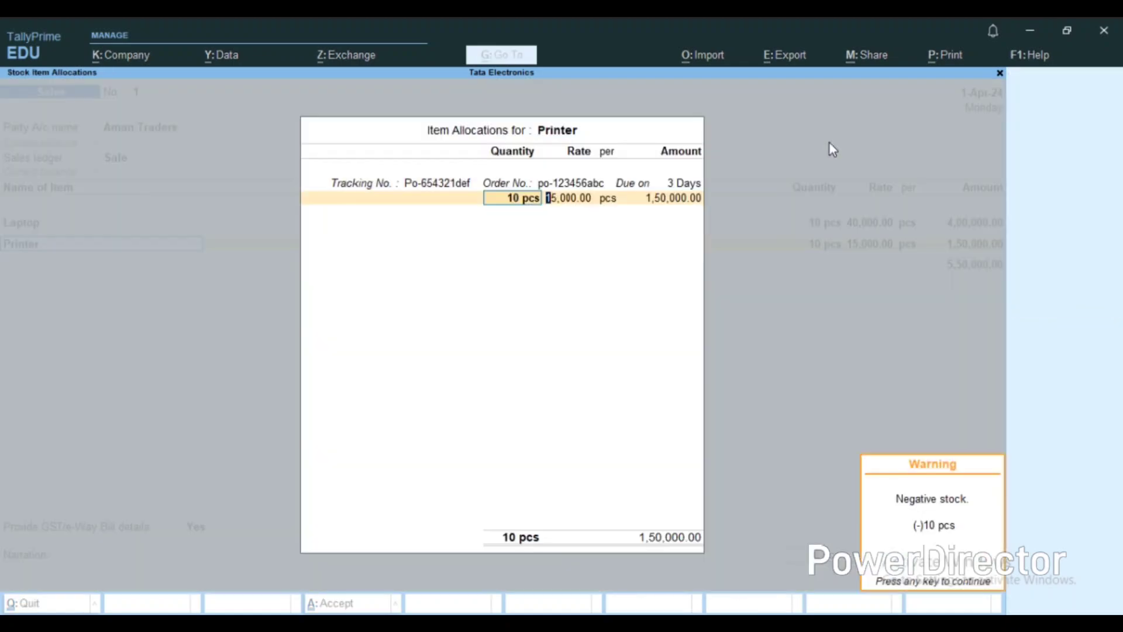
key(Return)
key(Return)
key(Return)
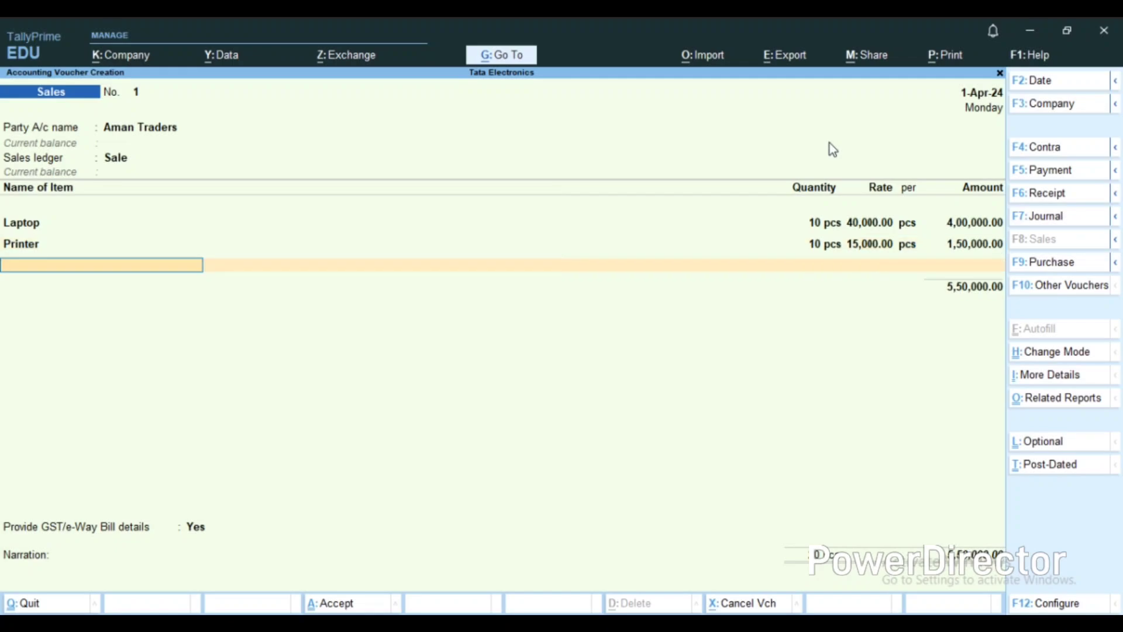
Step: End the item list, save the sales voucher and return to the Gateway of Tally
key(Return)
key(ctrl)
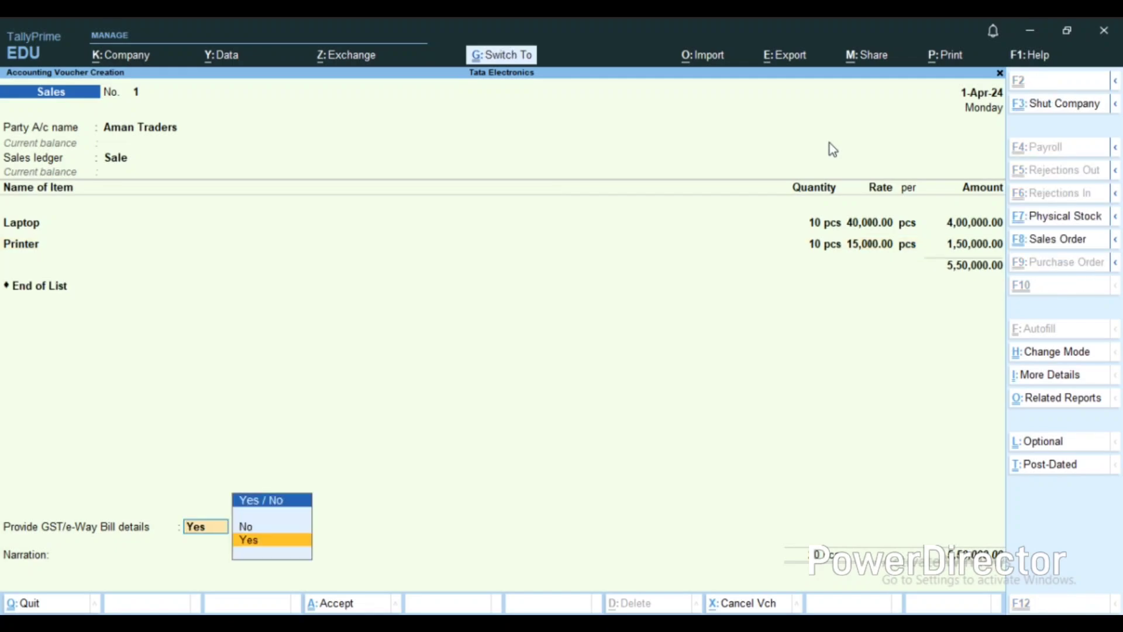
key(ctrl+a)
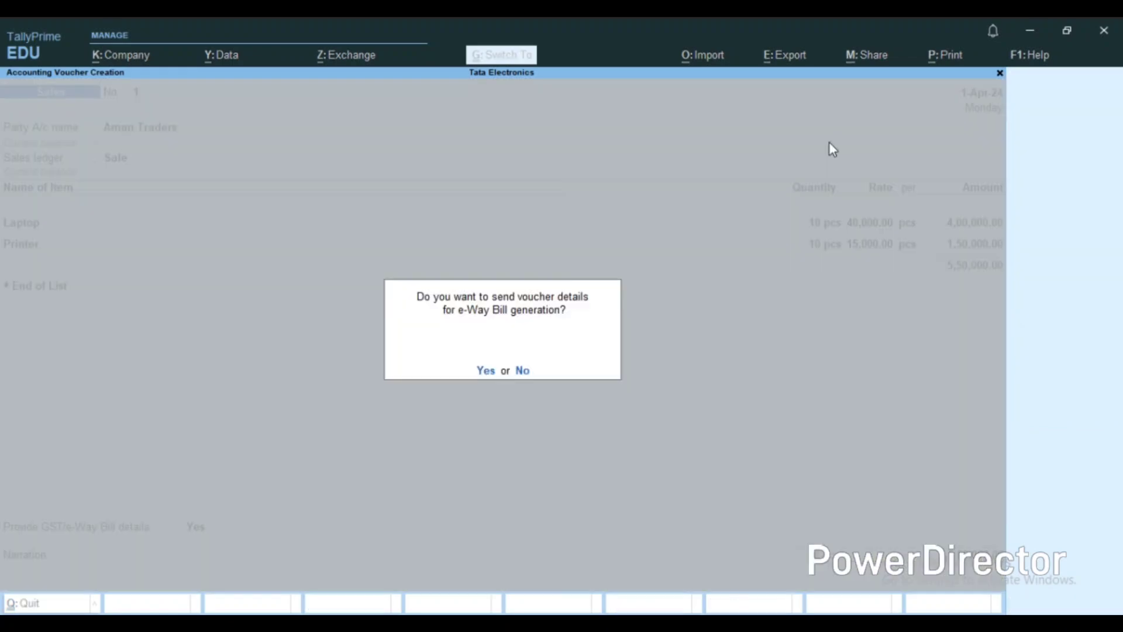
key(y)
key(Return)
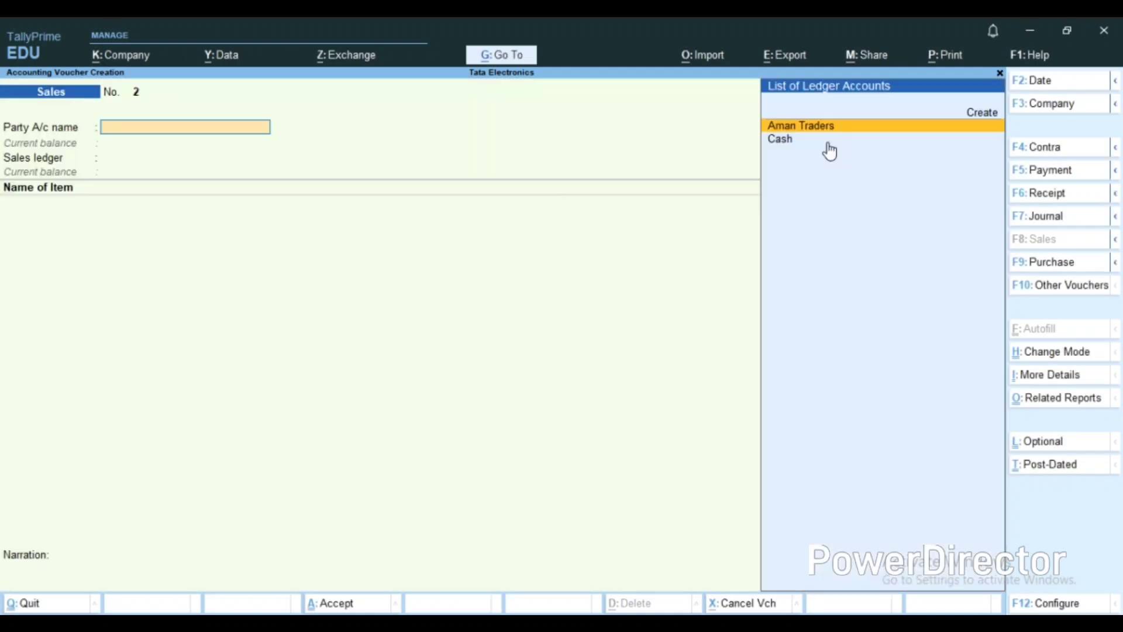
key(Escape)
key(y)
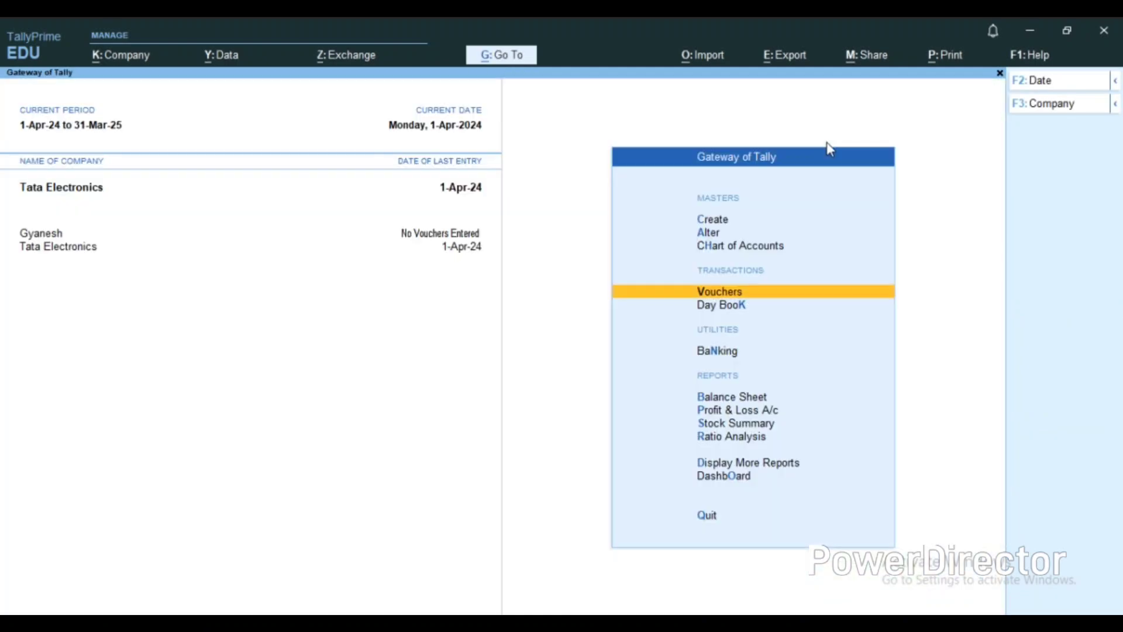
Step: Open the Statements of Inventory reports from Display More Reports
key(Down)
key(Down)
key(Down)
key(Down)
key(Down)
key(Down)
key(Down)
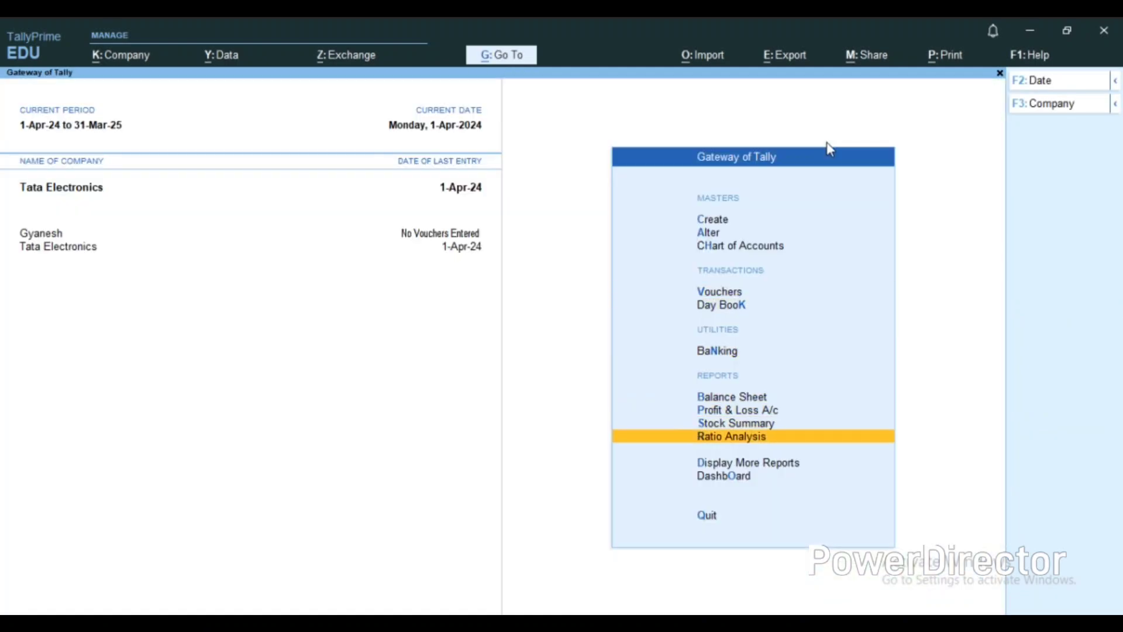
key(Return)
key(Down)
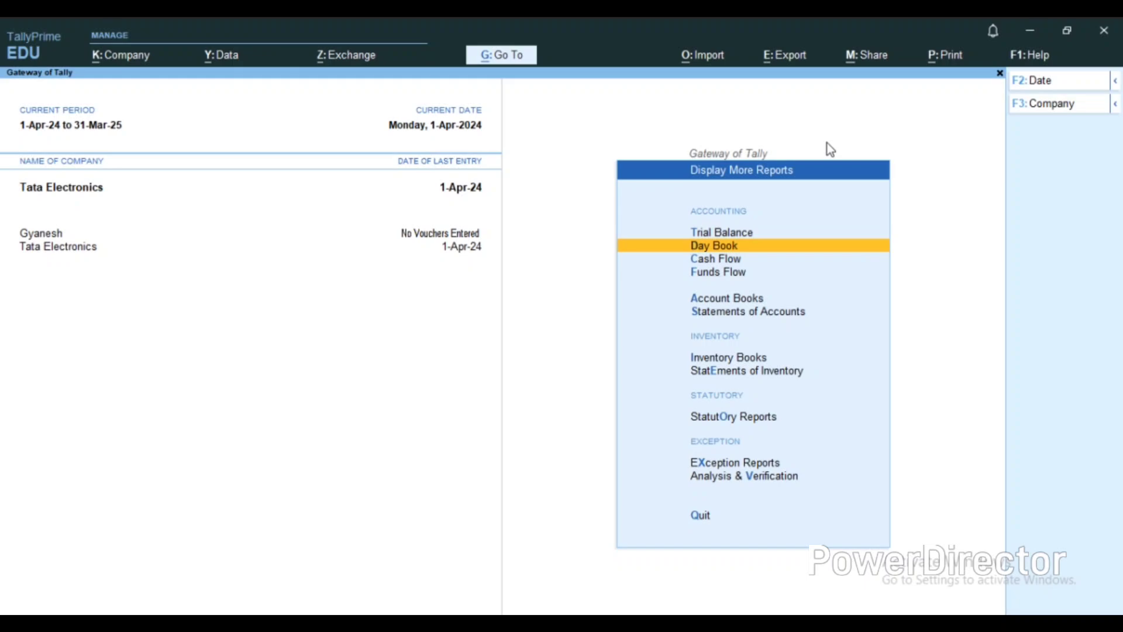
key(Down)
key(Down)
key(Down)
key(Down)
key(Down)
key(Down)
key(Return)
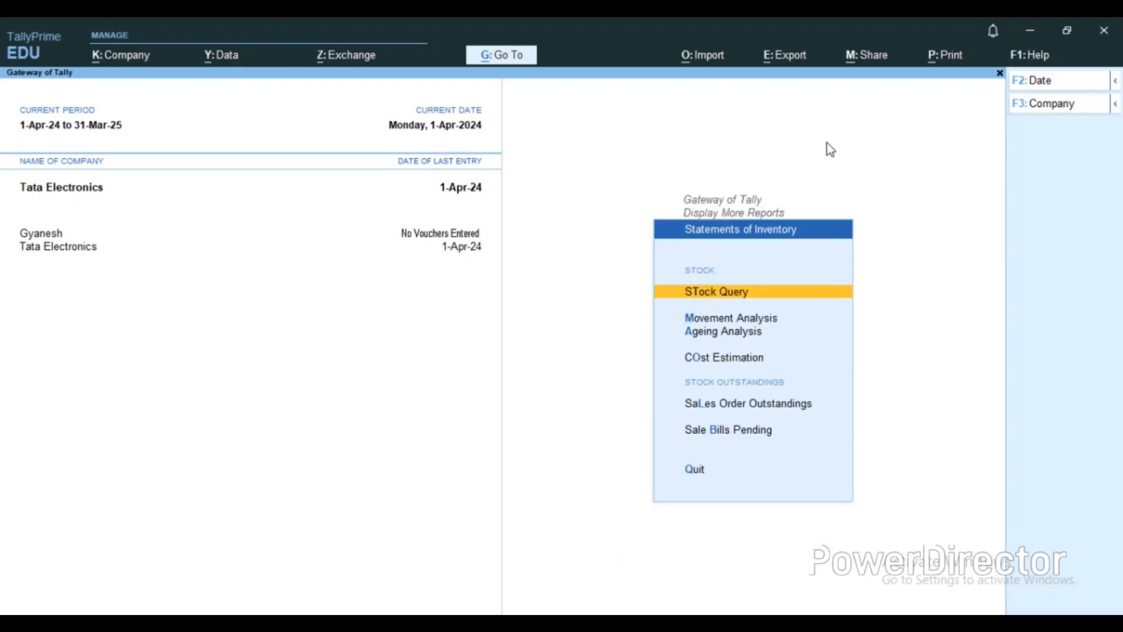
Step: Check the Sale Bills Pending report for unbilled deliveries and return to Display More Reports
key(Down)
key(Down)
key(Down)
key(Down)
key(Down)
key(Return)
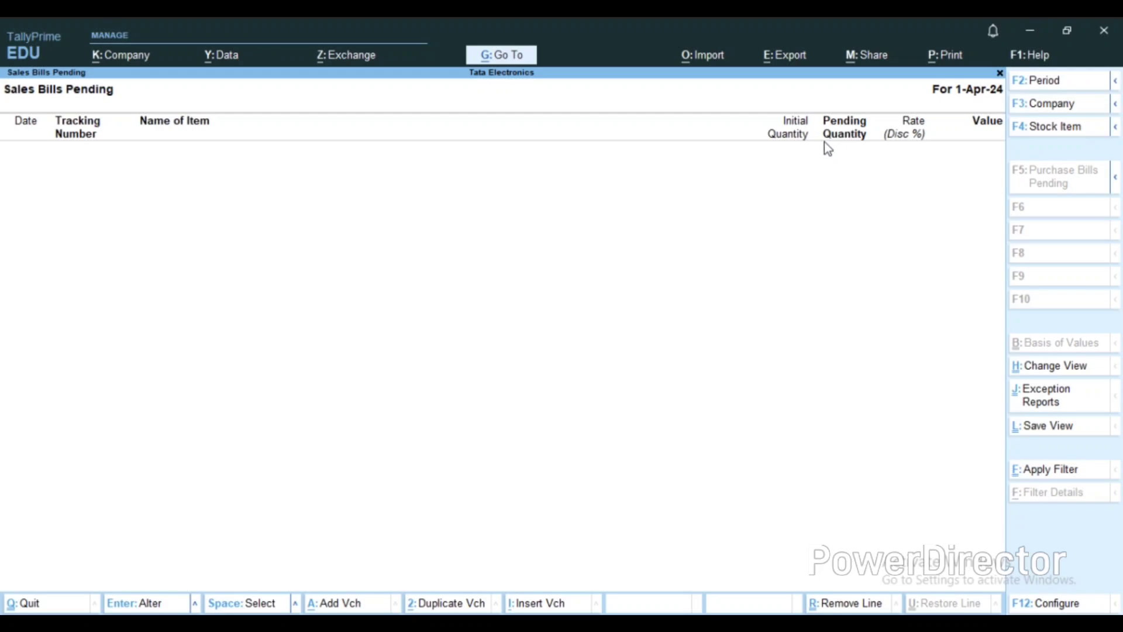
key(Escape)
key(Escape)
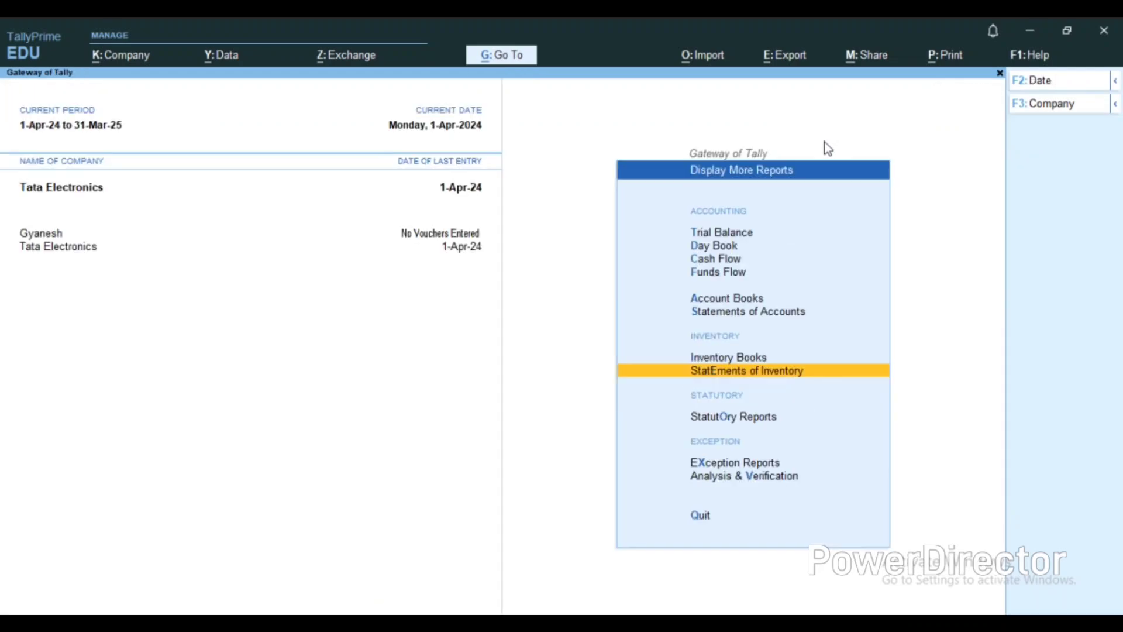
Step: Open the Aman Traders ledger vouchers from the Account Books reports
key(Up)
key(Up)
key(Up)
key(Up)
key(Down)
key(Return)
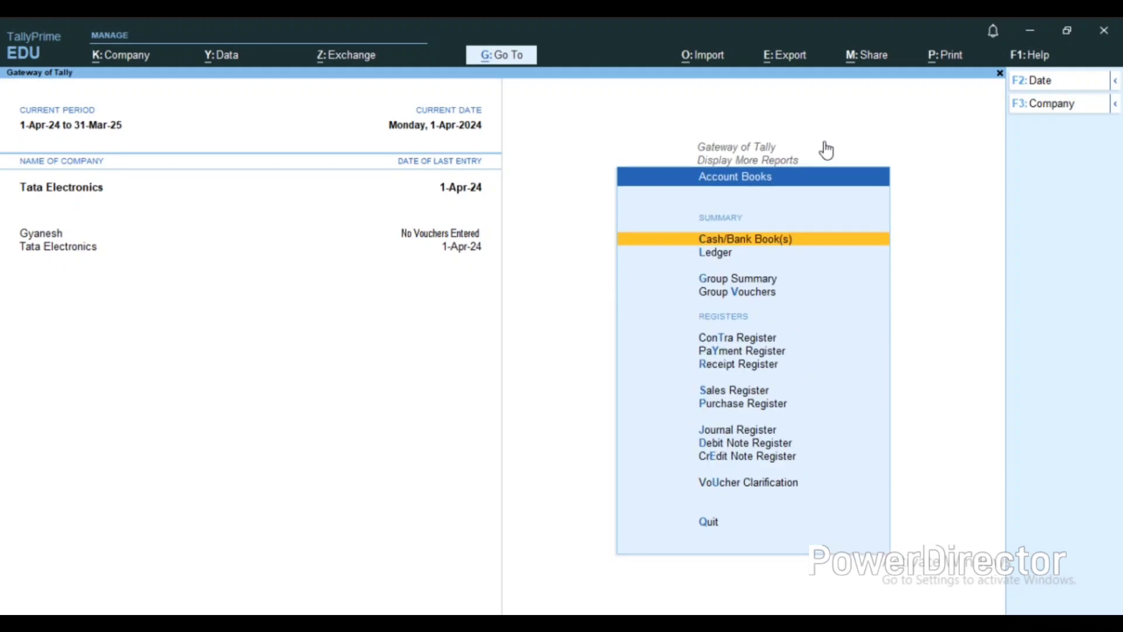
key(Down)
key(Return)
key(Down)
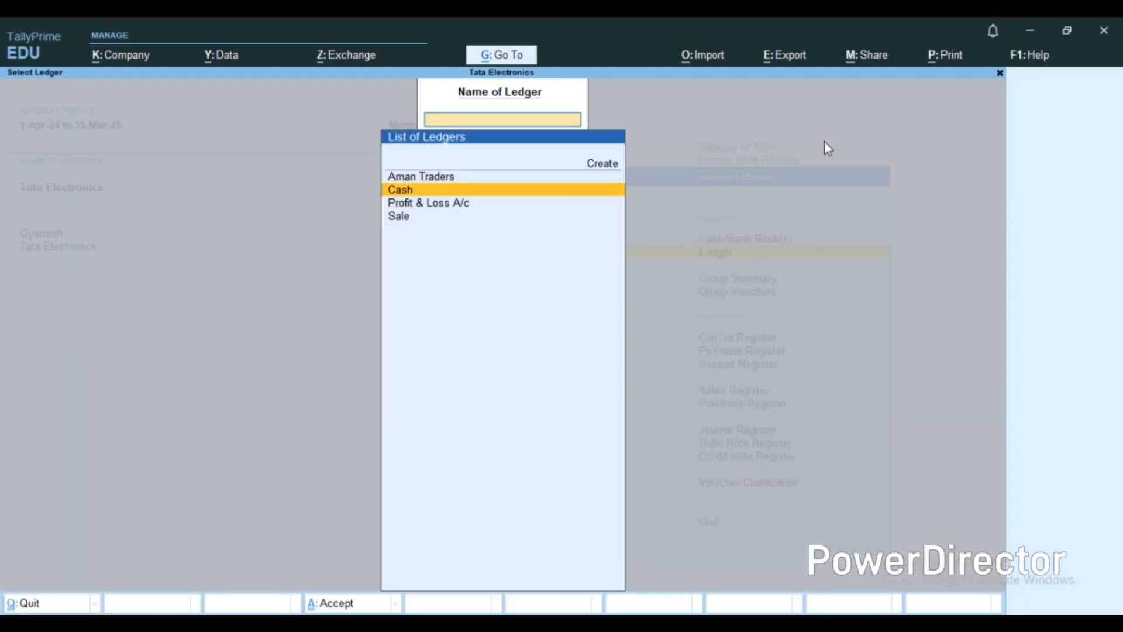
key(Up)
key(Return)
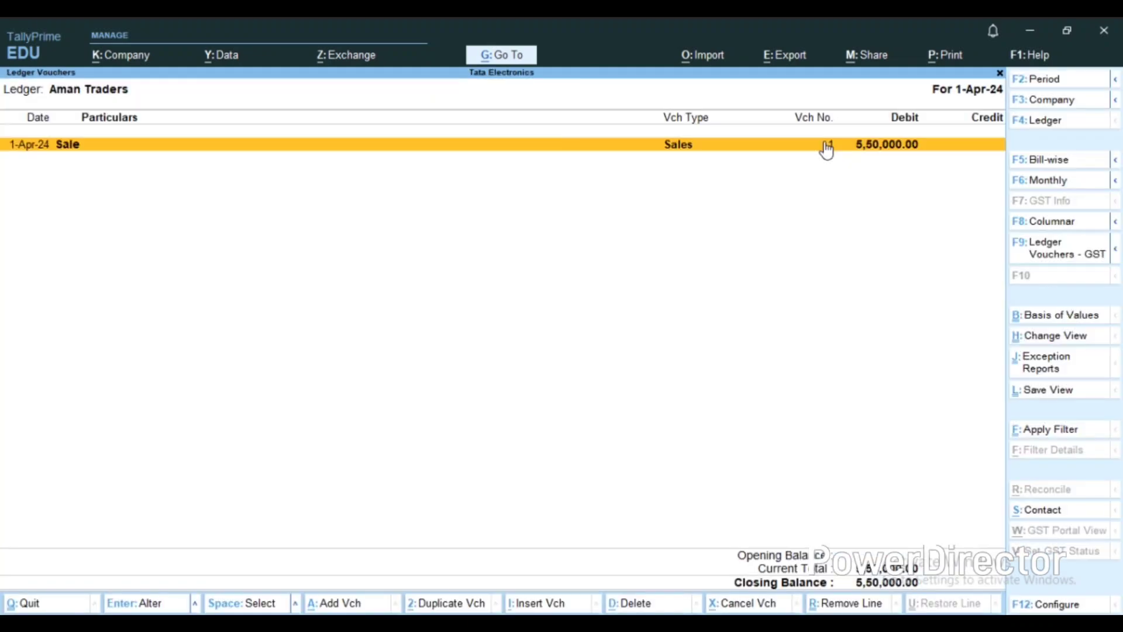
Step: Examine the sales voucher listed in the Aman Traders ledger, leave it unsaved and return to Display More Reports
click(826, 147)
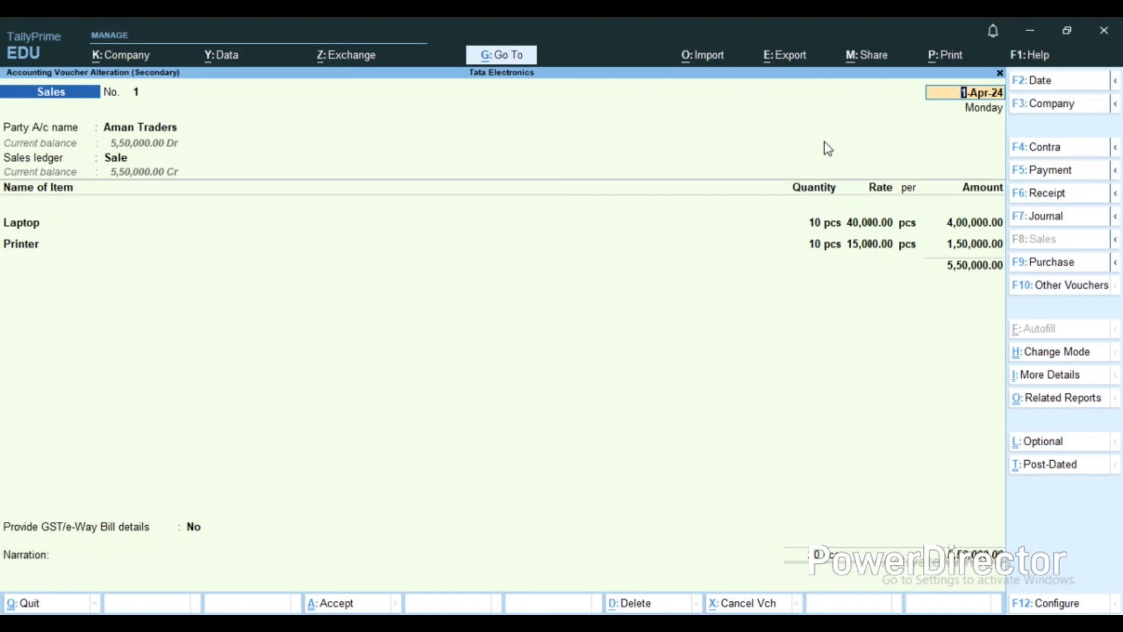
key(Return)
key(Return)
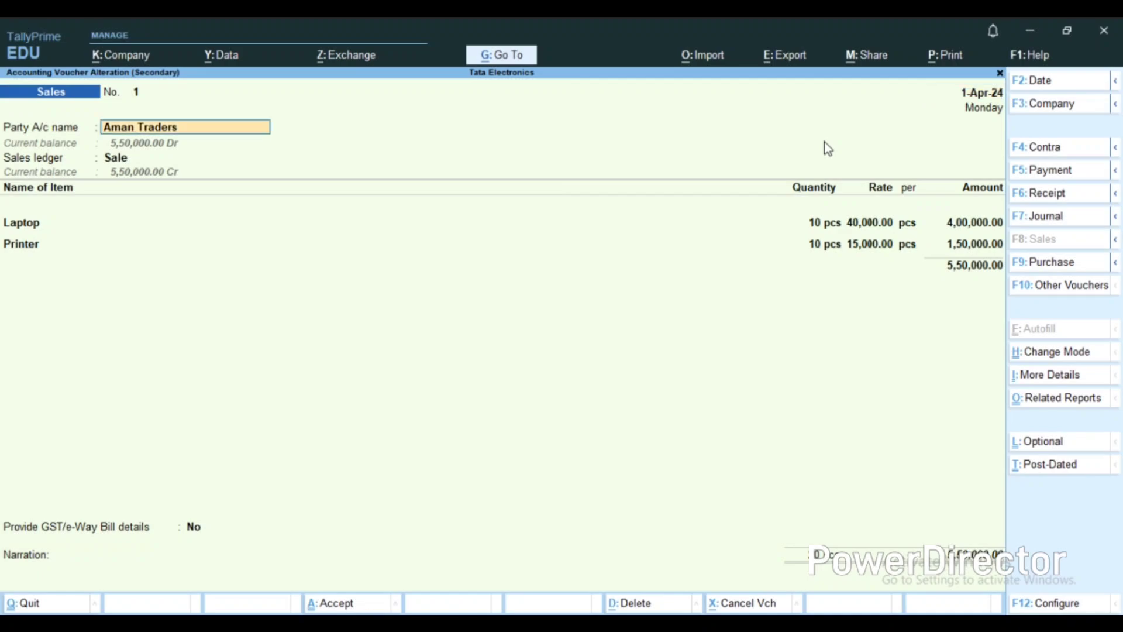
key(Escape)
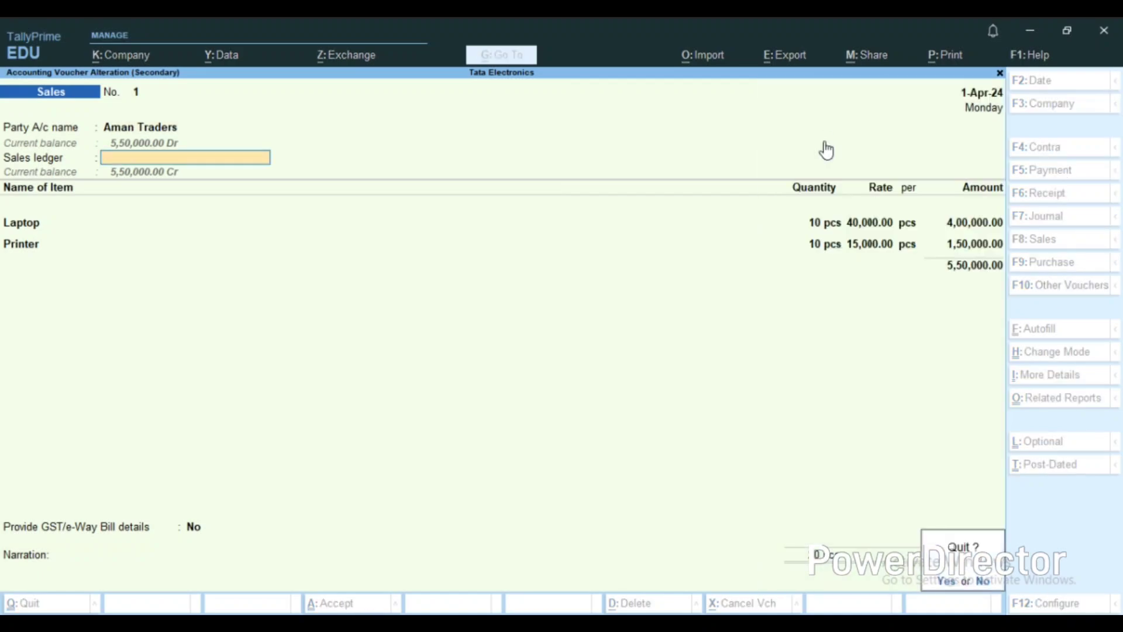
key(y)
key(Escape)
key(Escape)
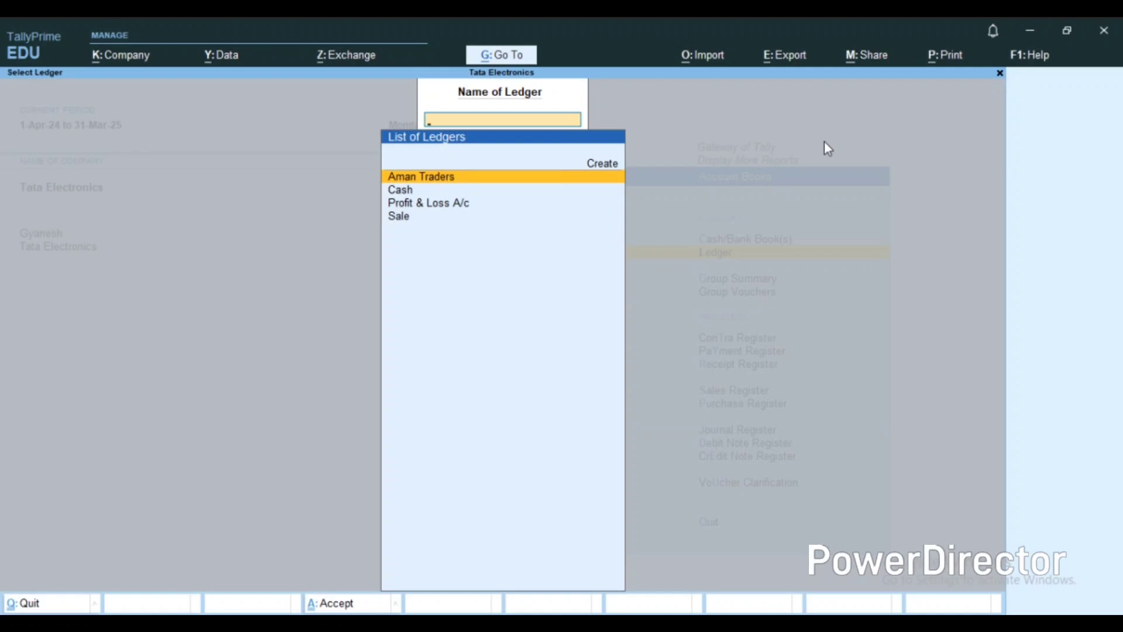
key(Escape)
key(Escape)
Step: Open the Day Book and review its sales, delivery note and sales order entries
key(Up)
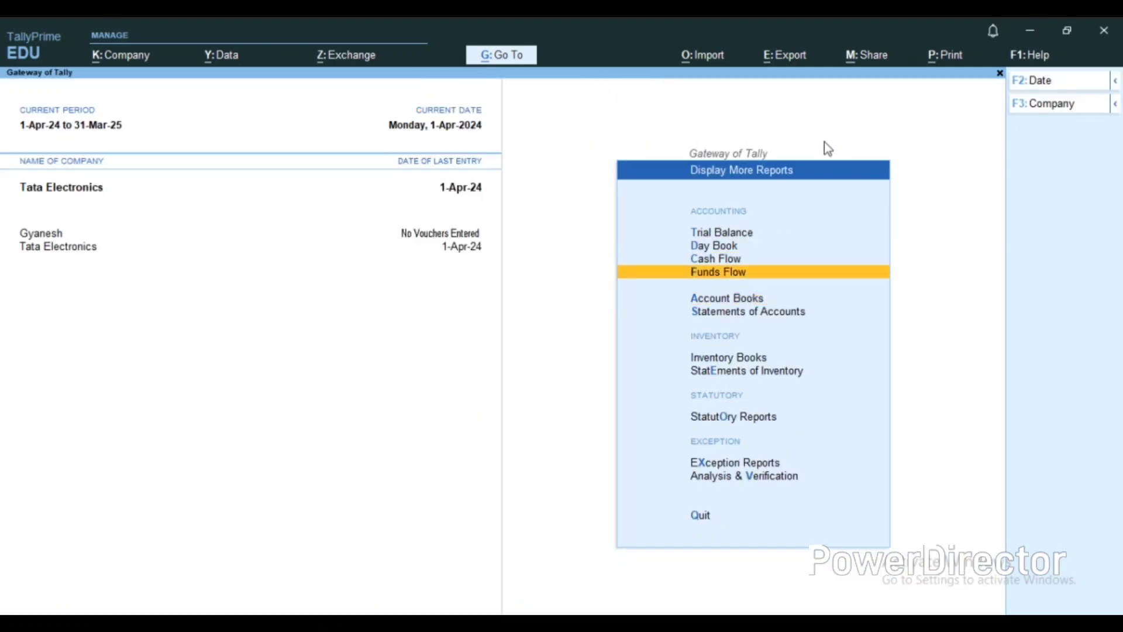
key(Up)
key(Up)
key(Return)
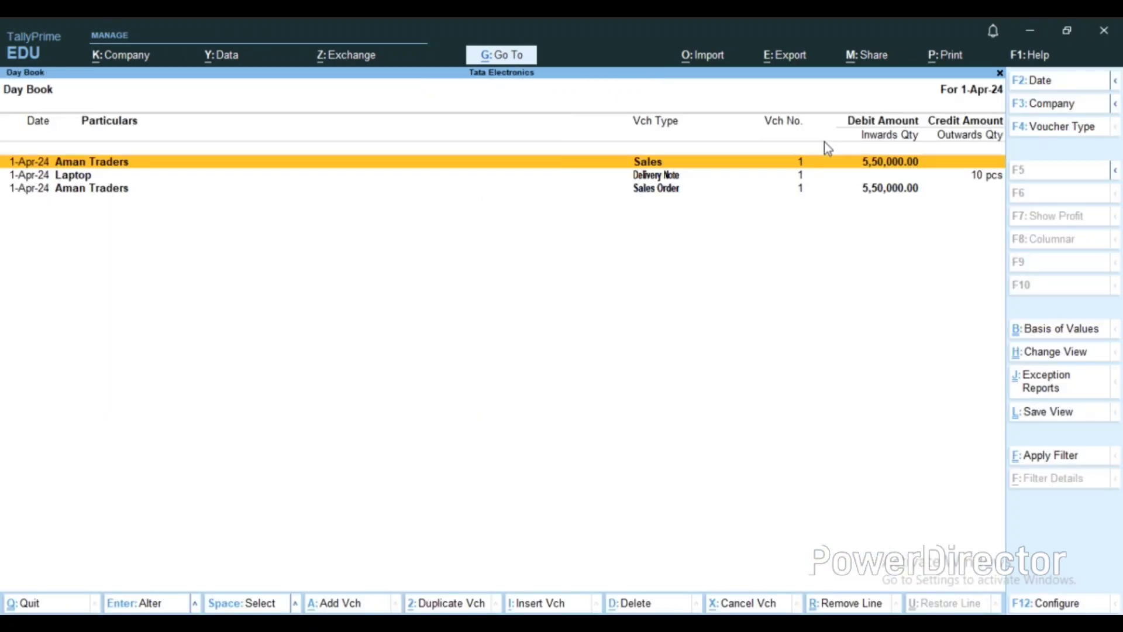
key(Down)
key(Down)
key(Up)
key(Up)
key(Down)
key(Down)
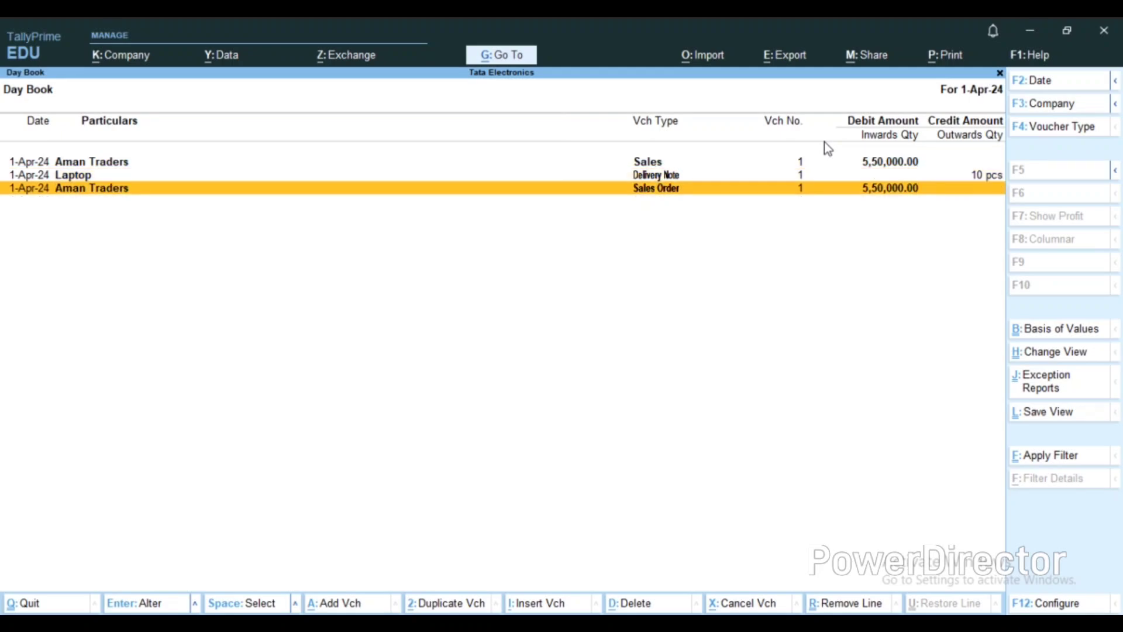
key(Up)
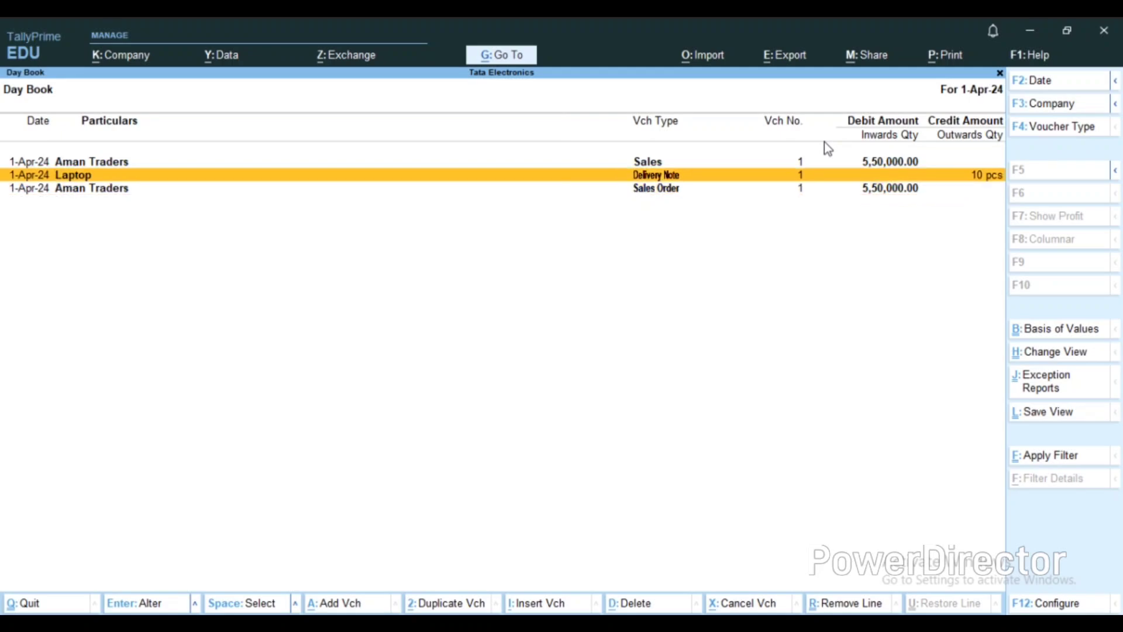
Step: Open the Aman Traders sales voucher from the Day Book and preview its printed invoice
key(Up)
key(Return)
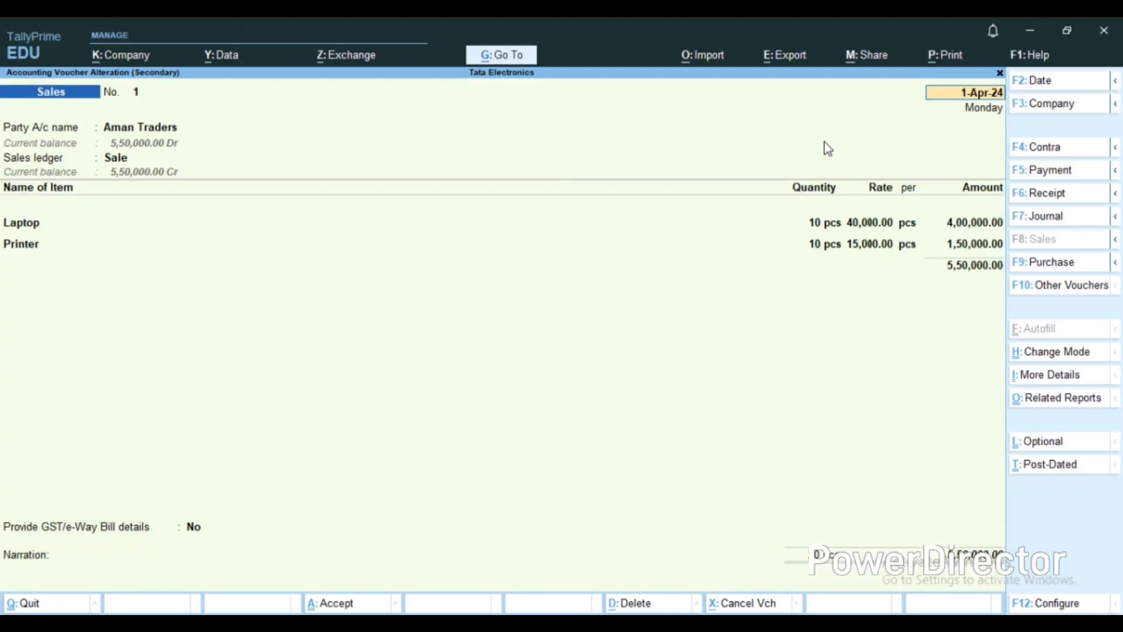
key(ctrl)
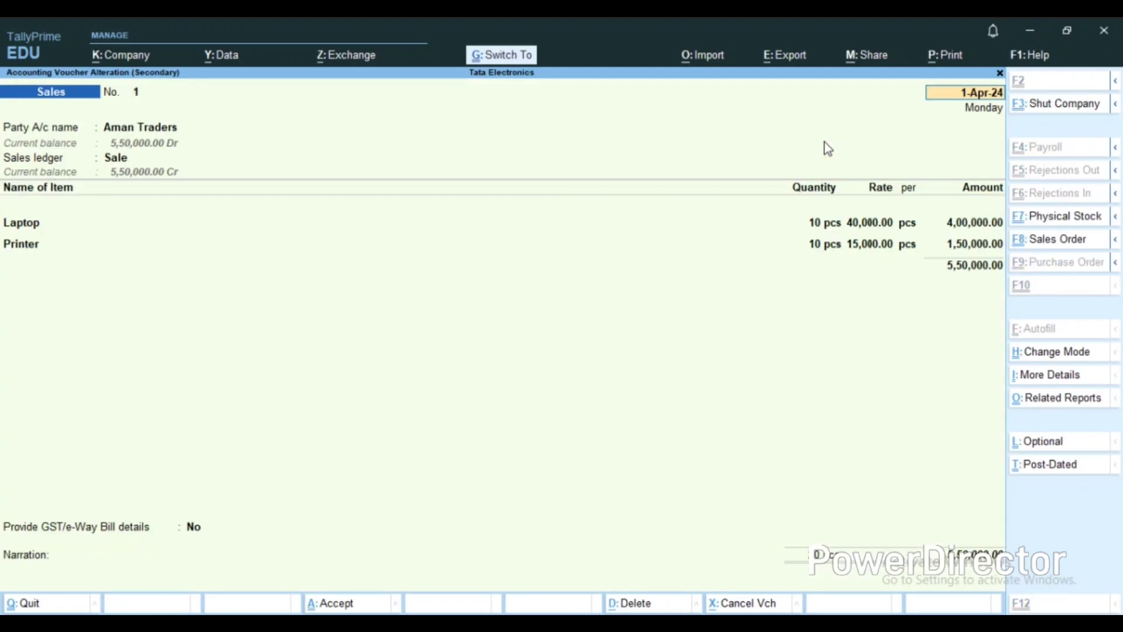
key(ctrl+p)
key(Left)
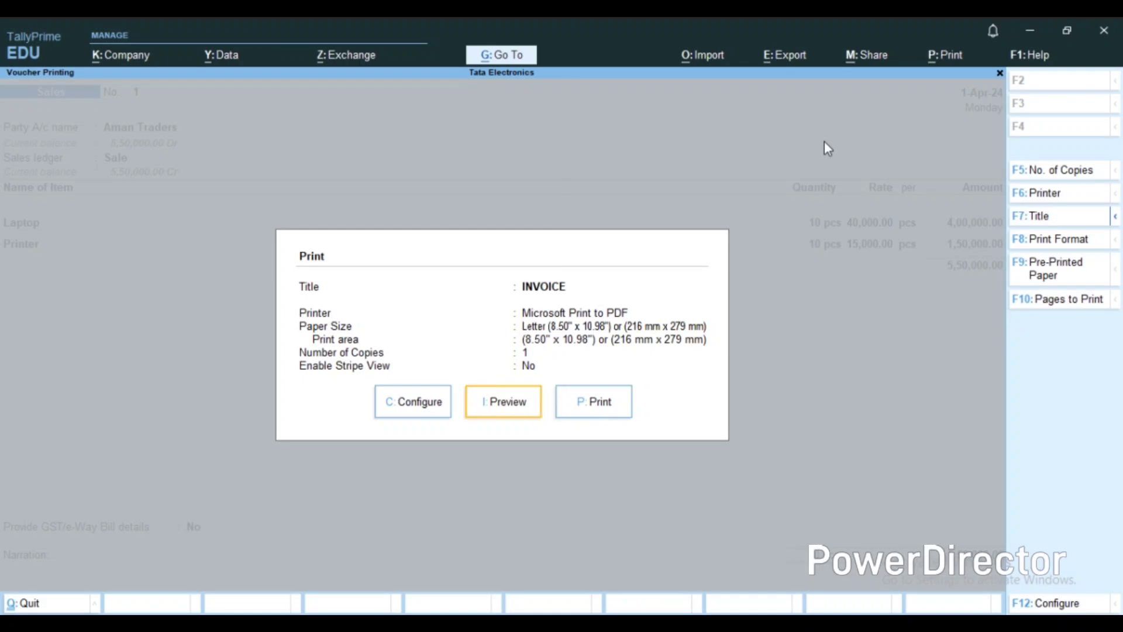
key(Return)
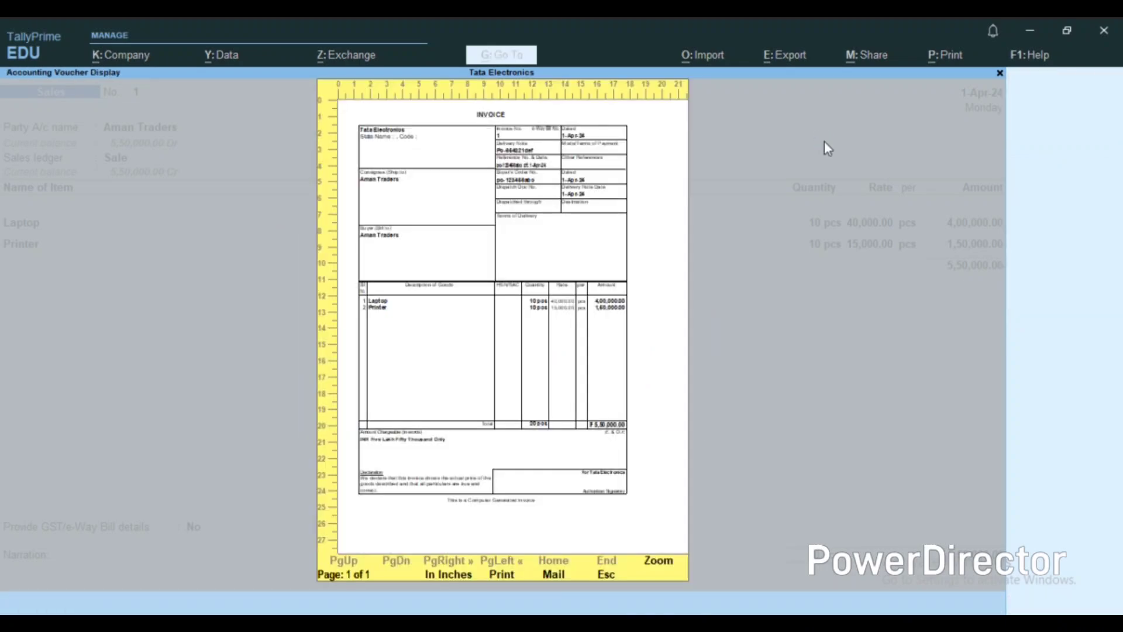
Step: Enlarge the Aman Traders invoice preview and examine its order and delivery references, item lines, total and declaration
key(Return)
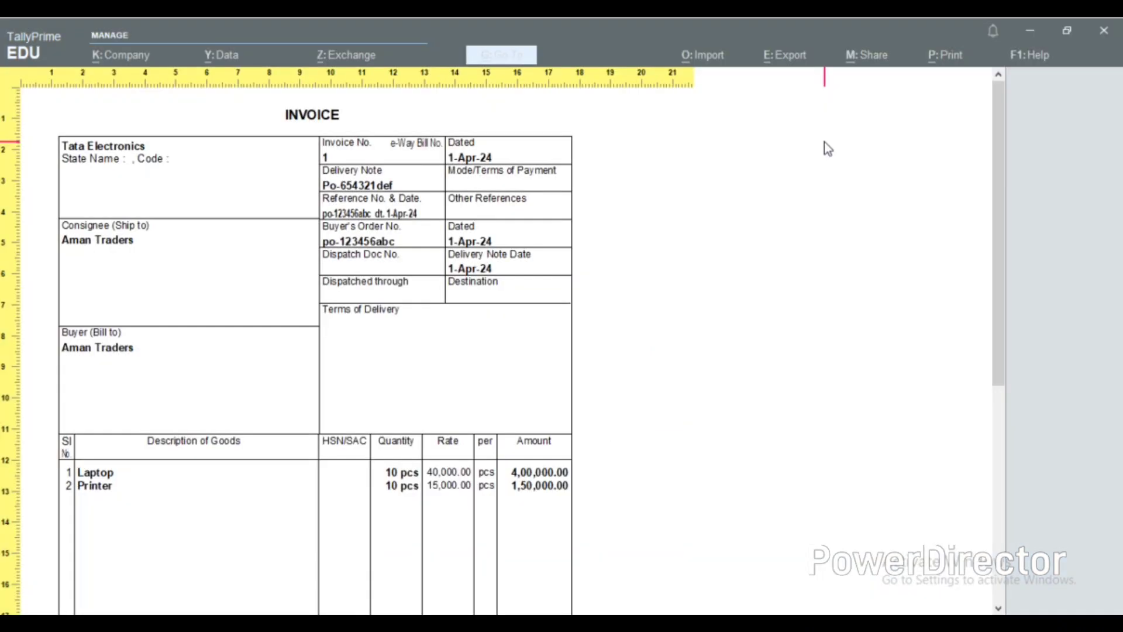
scroll(827, 148, down, 5)
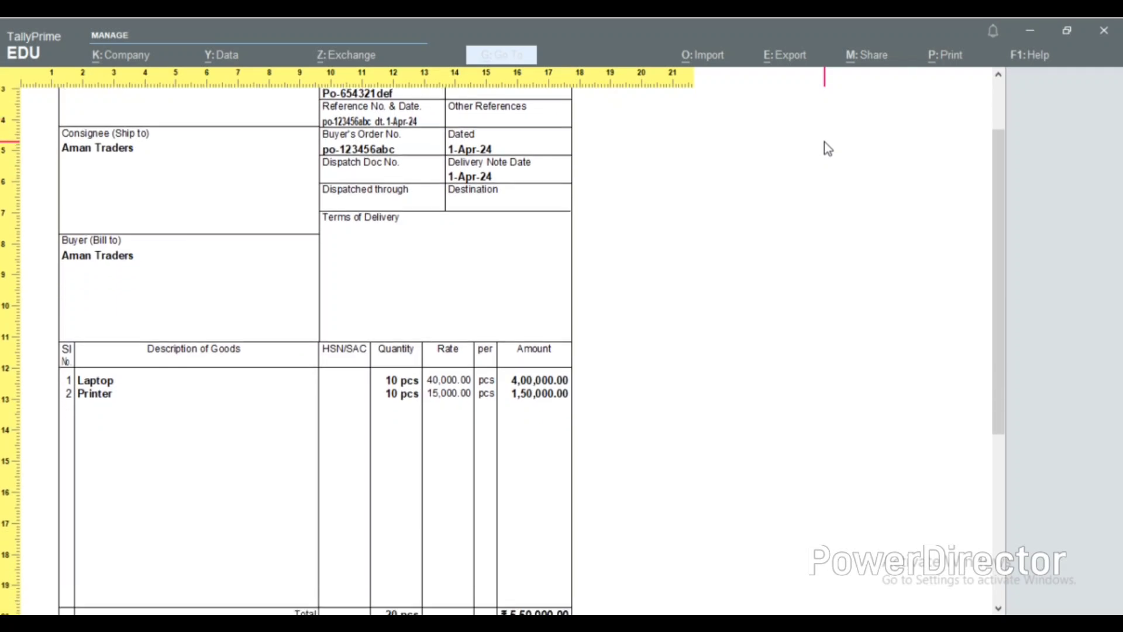
scroll(827, 148, down, 9)
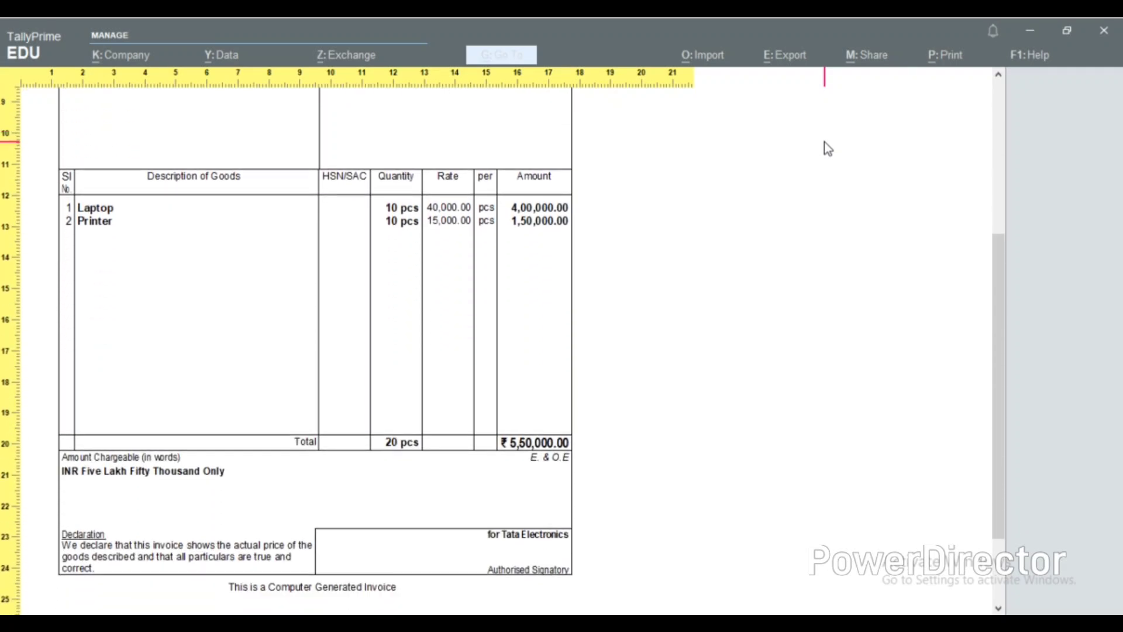
scroll(827, 148, down, 1)
scroll(827, 148, up, 1)
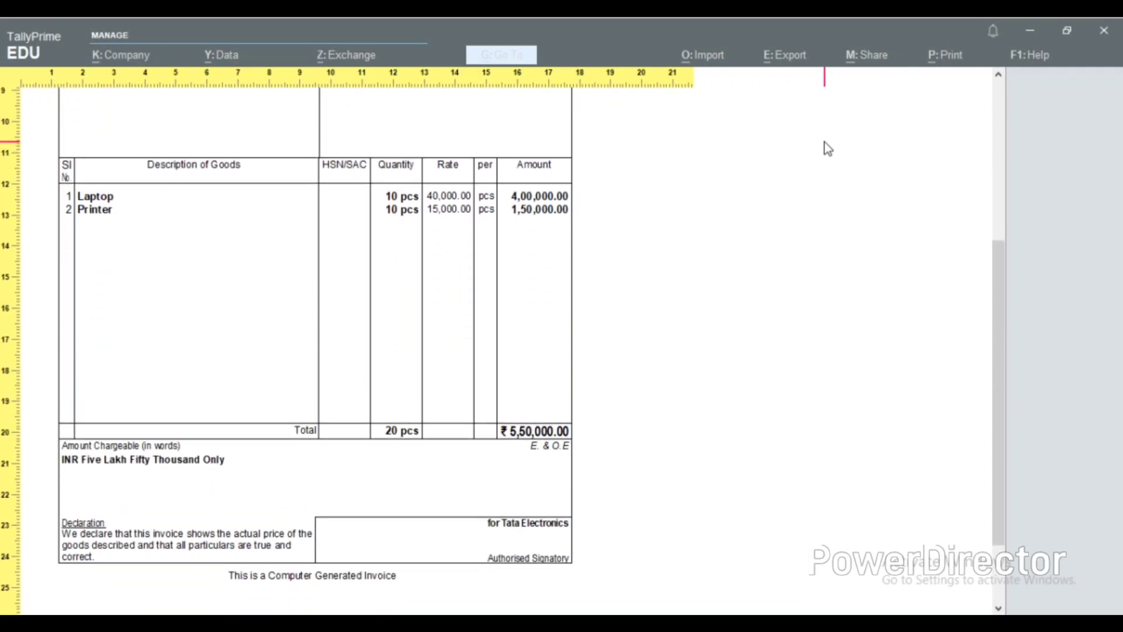
scroll(827, 148, up, 9)
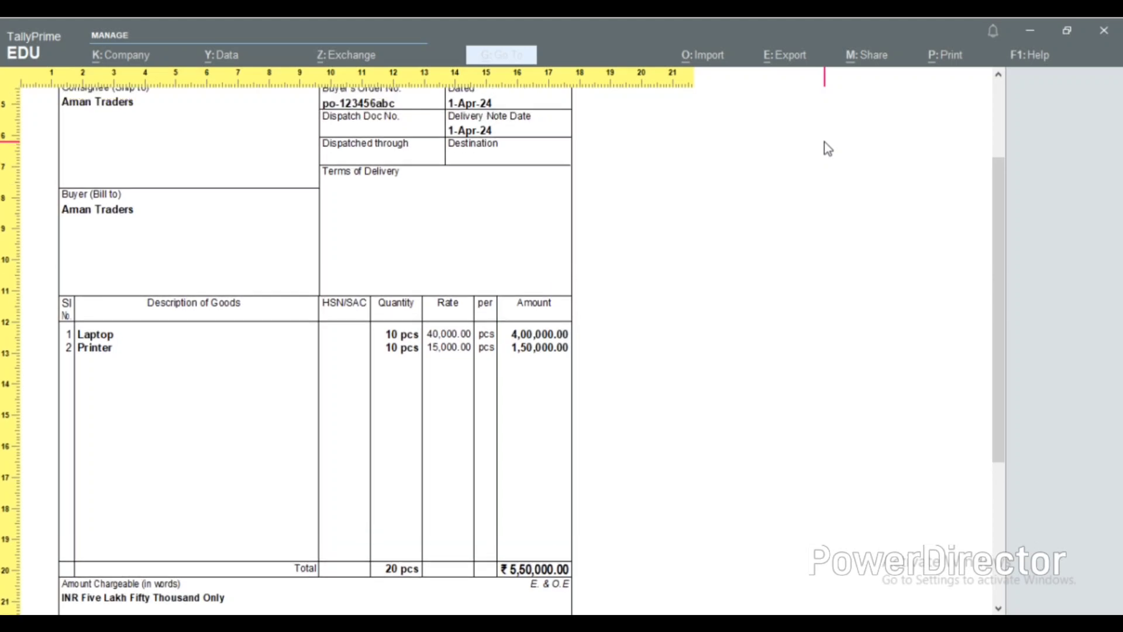
scroll(827, 148, down, 1)
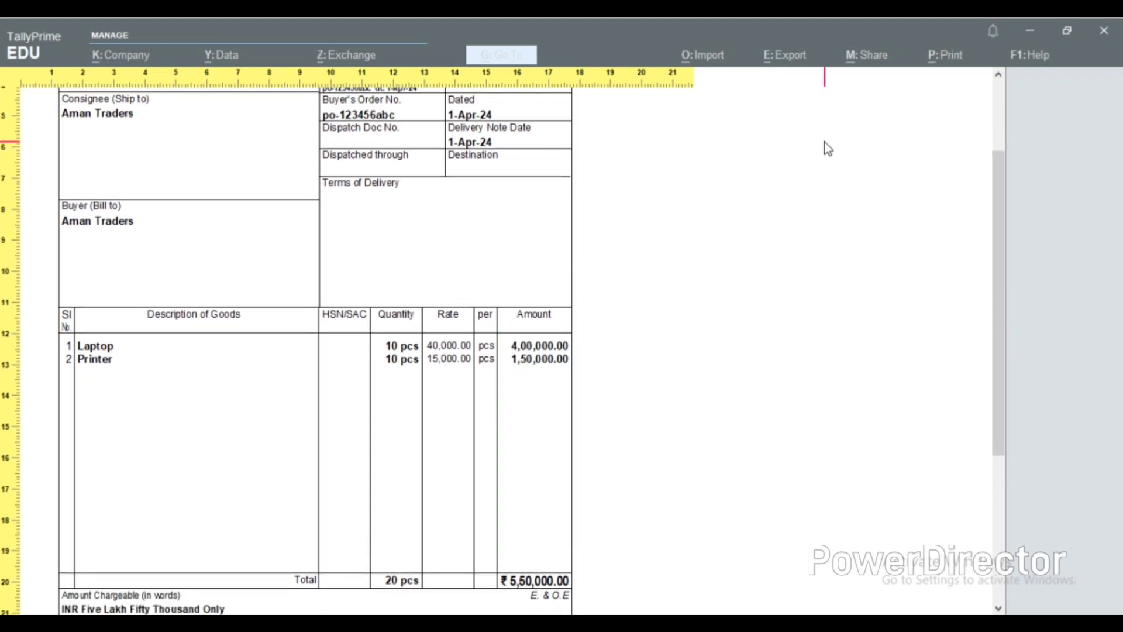